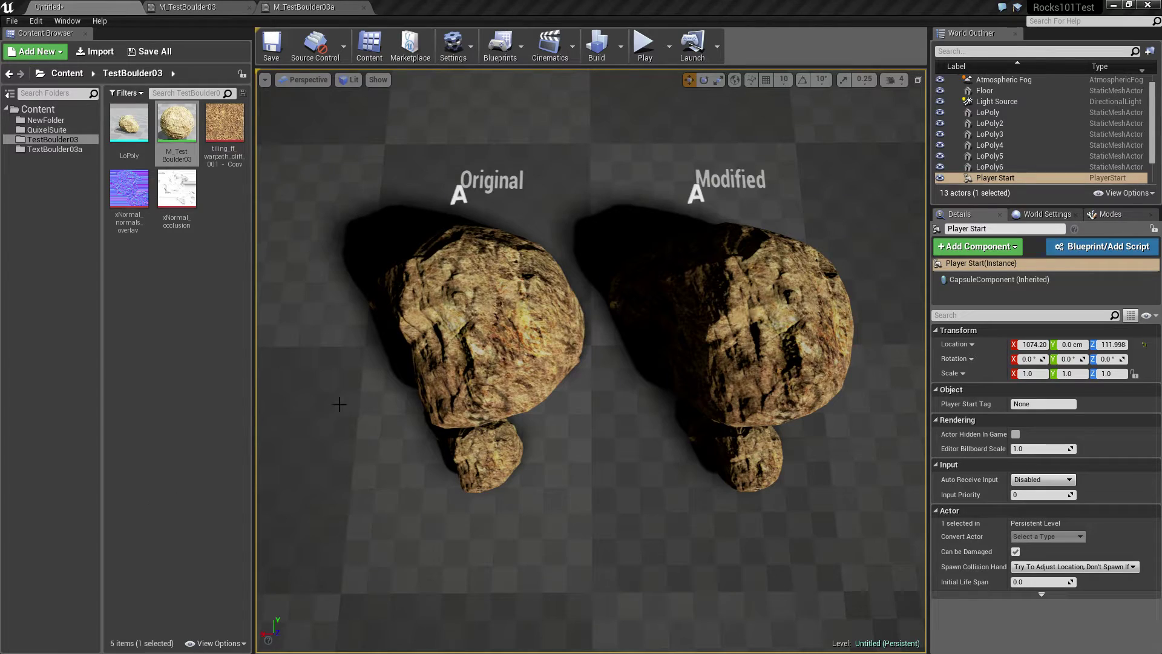
Maximize the viewport and examine the texture scale on the small, medium and large Original rocks up close
key("F11")
right_click_drag(351, 378, 181, 387)
key("s")
key("w")
key("w")
left_click(643, 352)
key("a")
right_click_drag(580, 382, 611, 345)
key("w")
key("d")
left_click(667, 344)
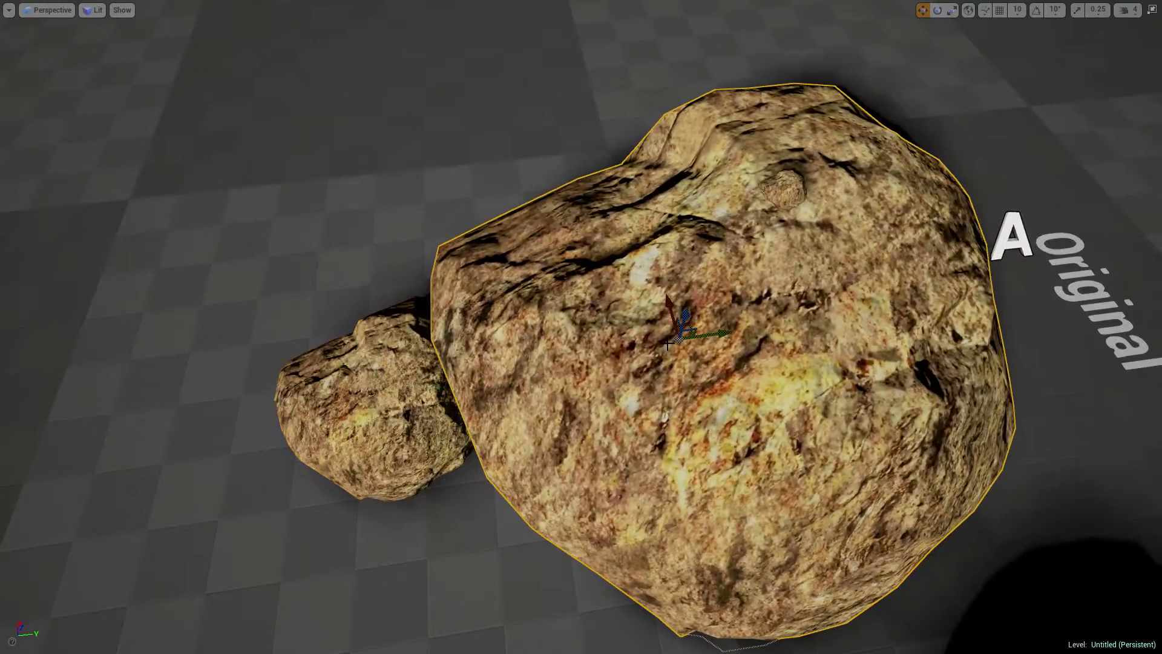
left_click(786, 181)
right_click_drag(743, 254, 787, 151)
key("w")
key("d")
key("a")
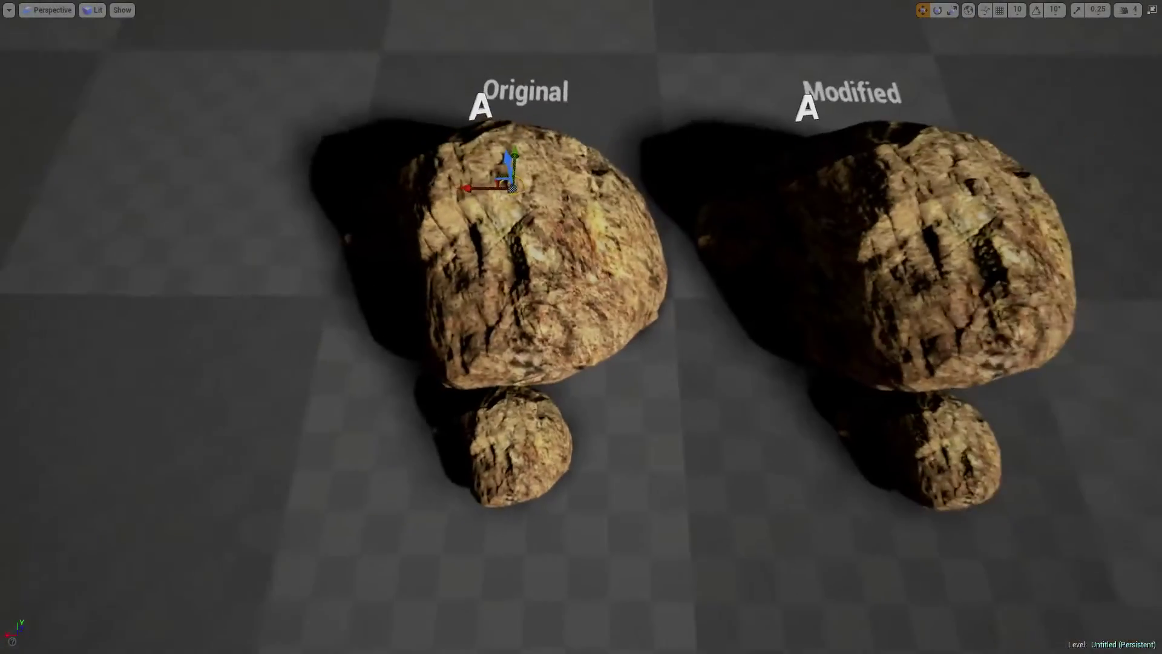
Examine the texture scale on the Modified rocks up close, then restore the full editor layout
right_click_drag(581, 326, 629, 357)
key("d")
key("d")
key("a")
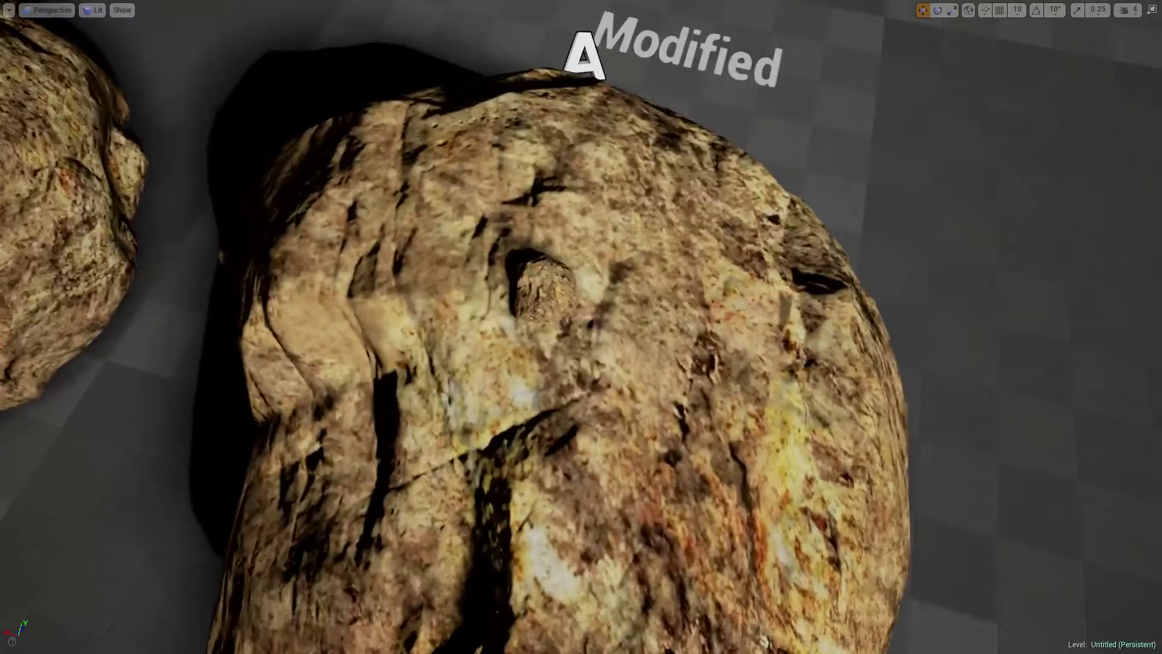
key("F11")
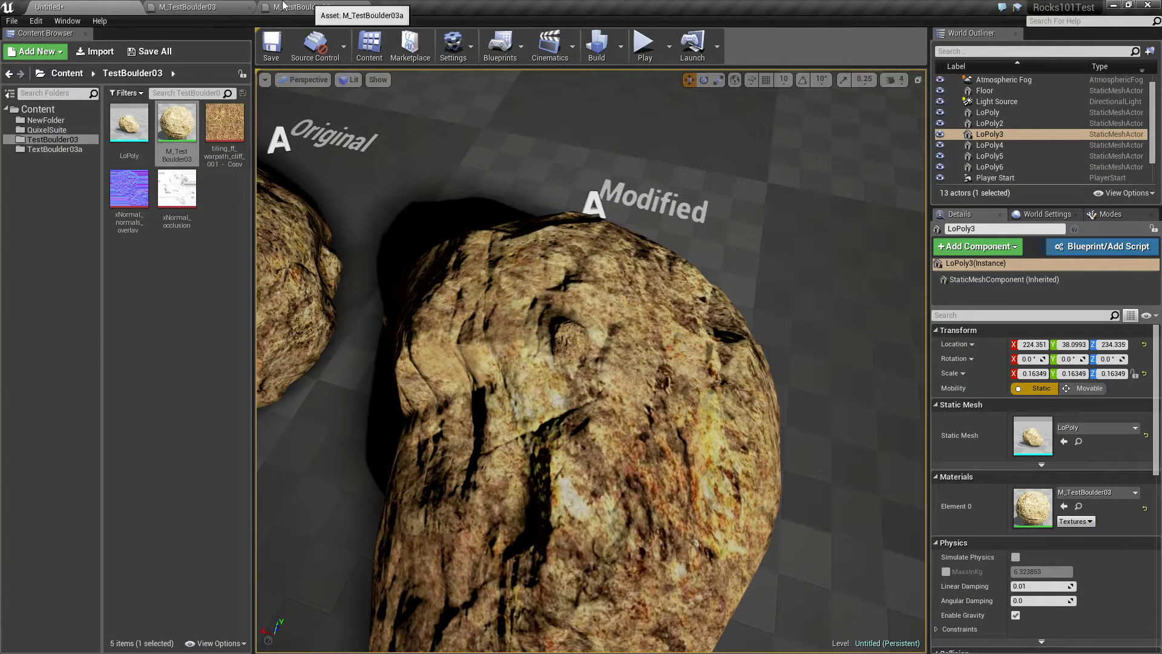
Compare the node graphs of the M_TestBoulder03 and M_TestBoulder03a materials
left_click(204, 8)
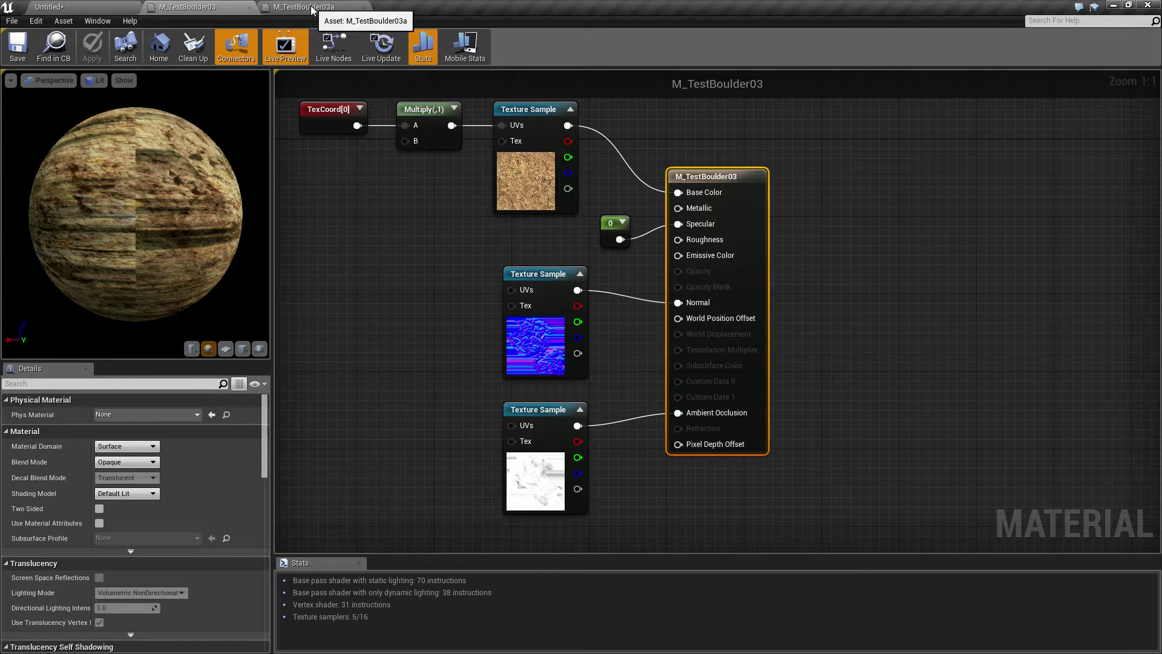
left_click(285, 9)
key("Home")
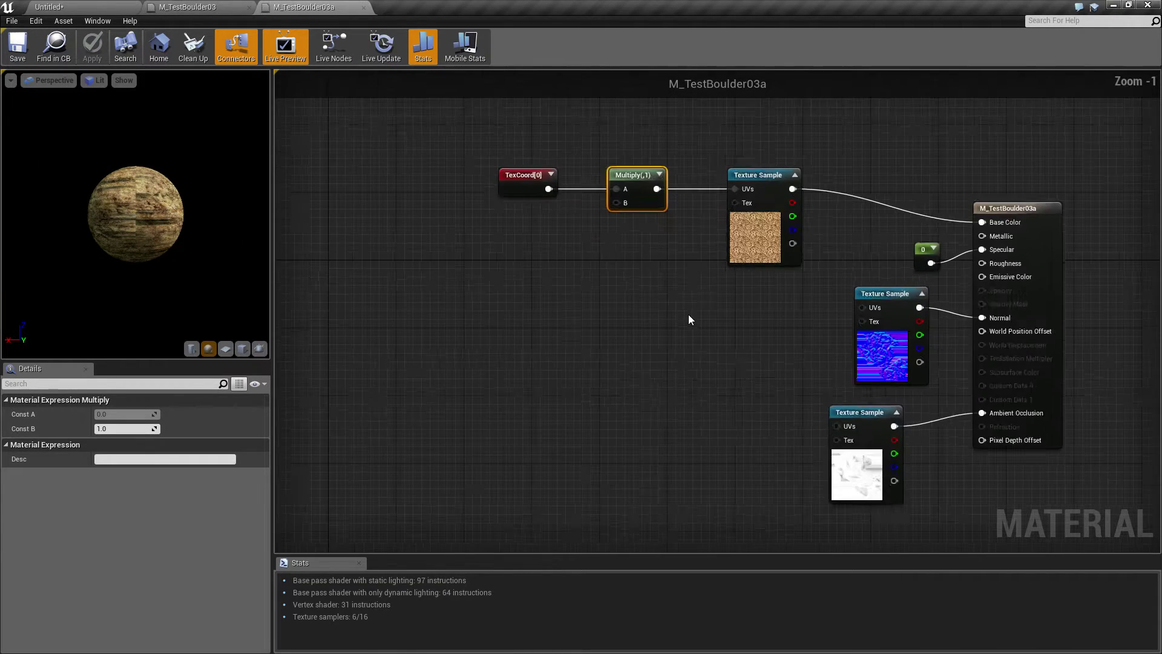
right_click_drag(698, 320, 622, 310)
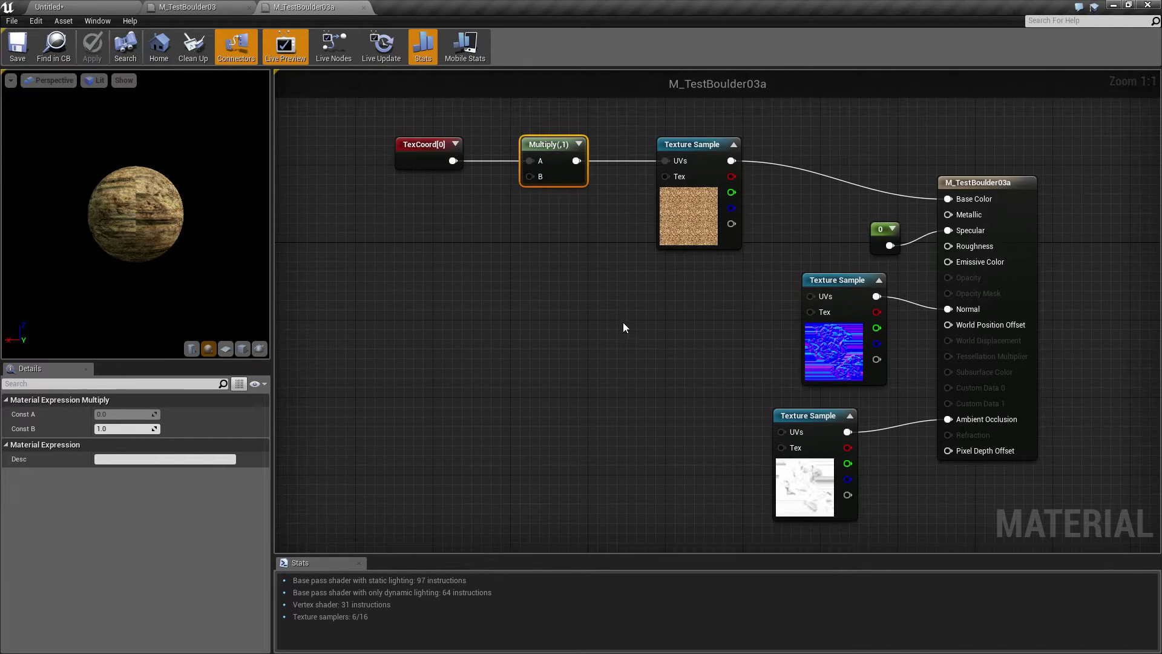
left_click(193, 7)
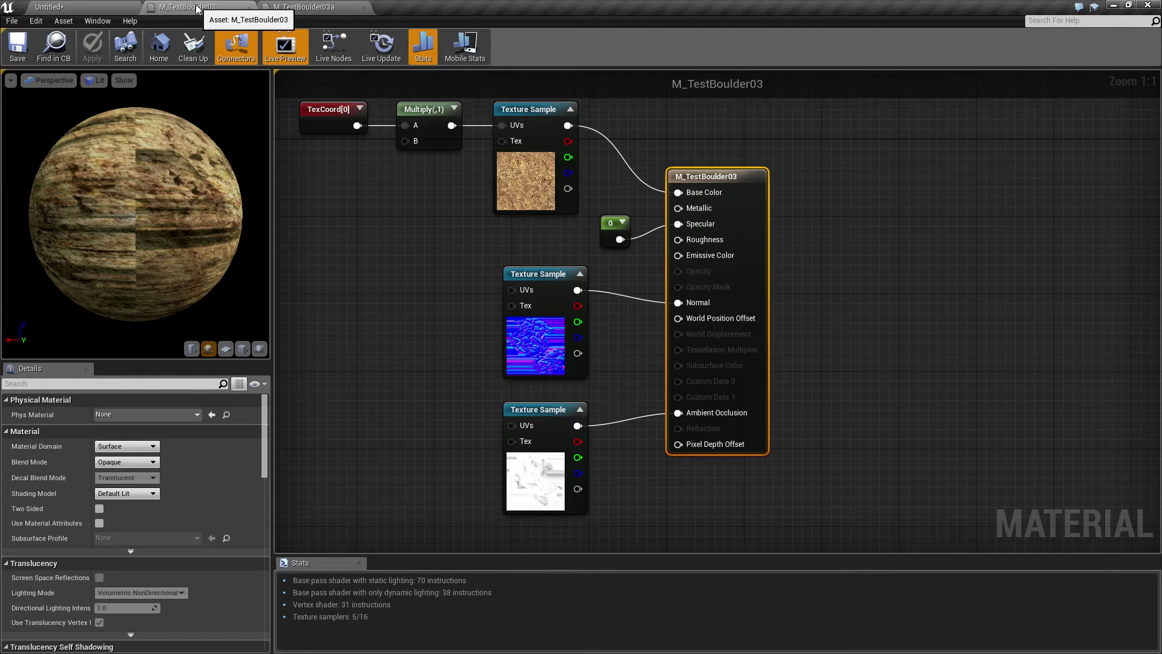
right_click_drag(417, 256, 612, 272)
left_click(313, 6)
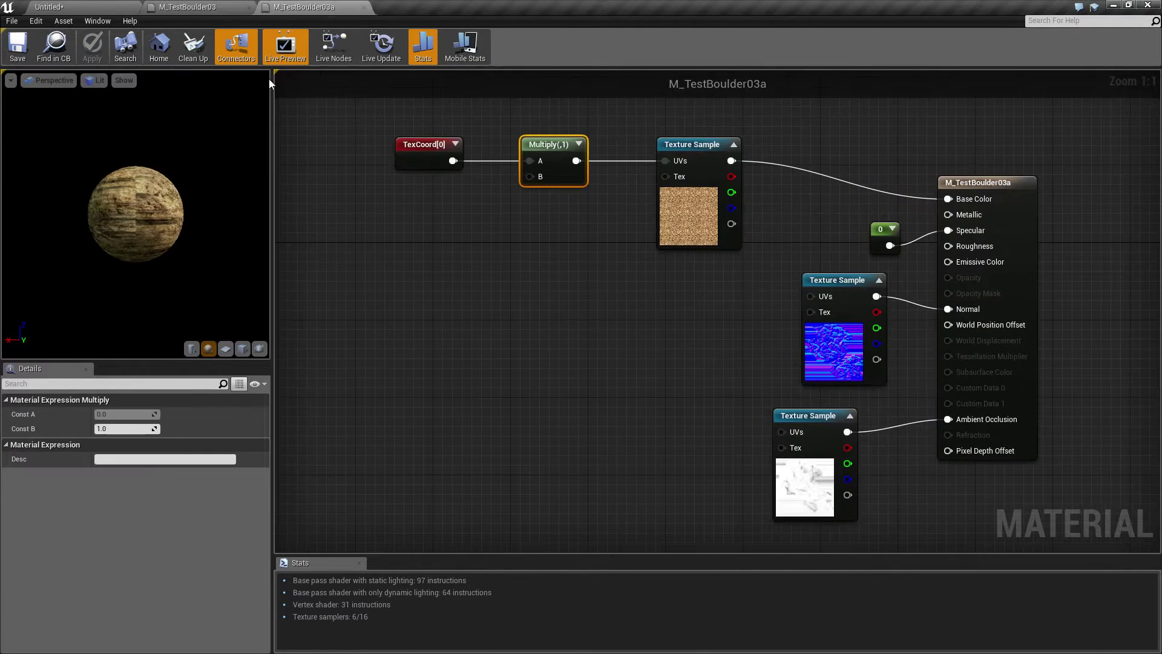
Close the M_TestBoulder03 material editor and return to the level, keeping M_TestBoulder03a open
left_click(248, 7)
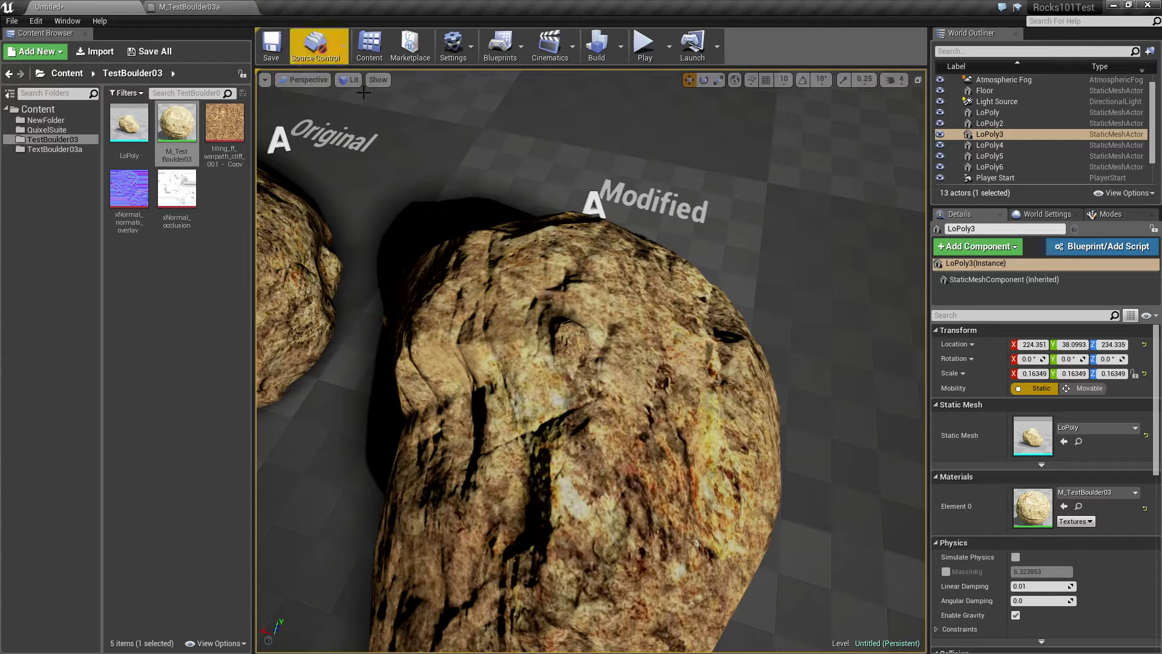
left_click(233, 6)
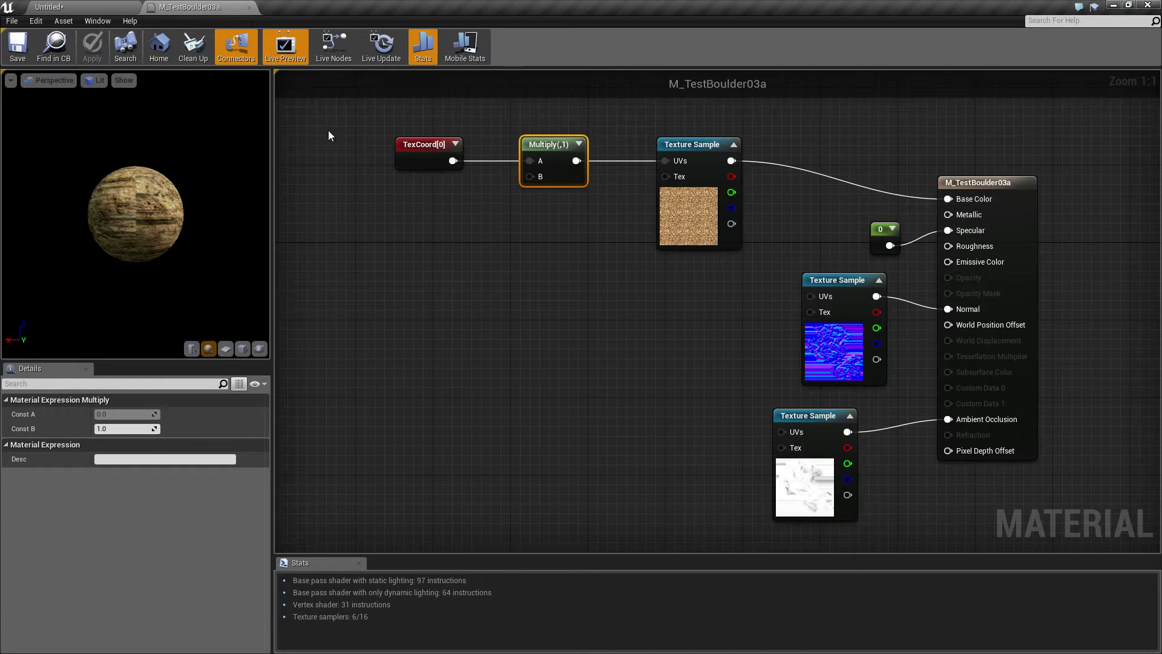
left_click(101, 6)
Examine how the texture stretches on the largest Original rock compared with the smaller rock resting on it
mouse_move(522, 329)
right_mouse_down()
mouse_move(327, 182)
mouse_move(345, 115)
mouse_move(521, 329)
right_mouse_up()
key("w")
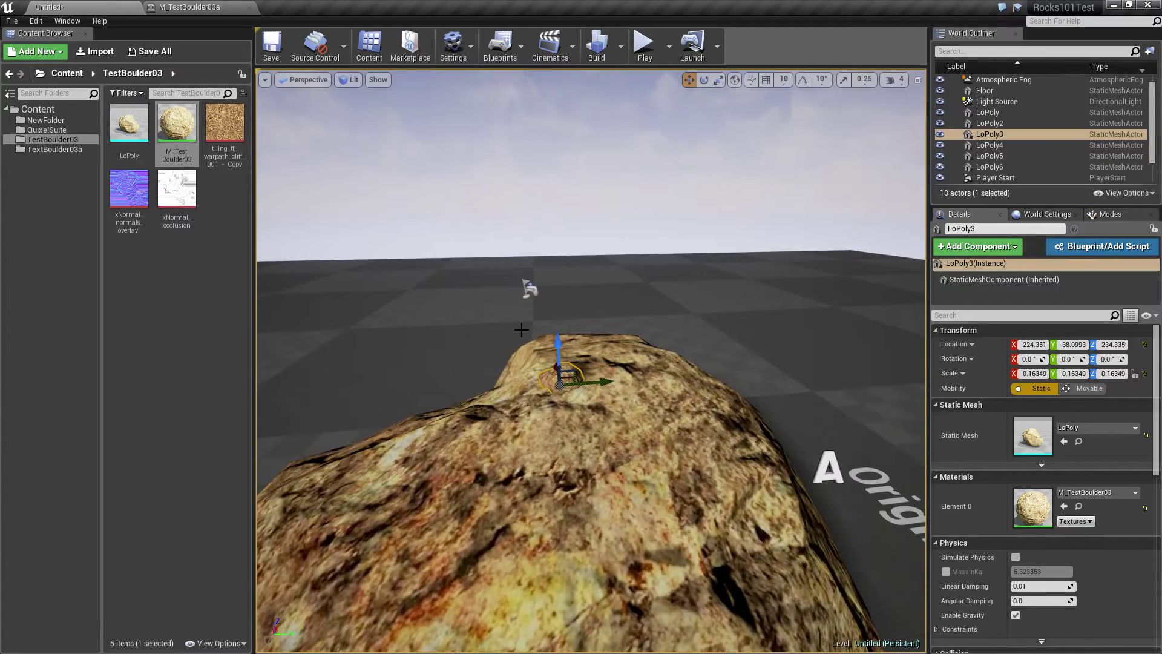
left_click(421, 274)
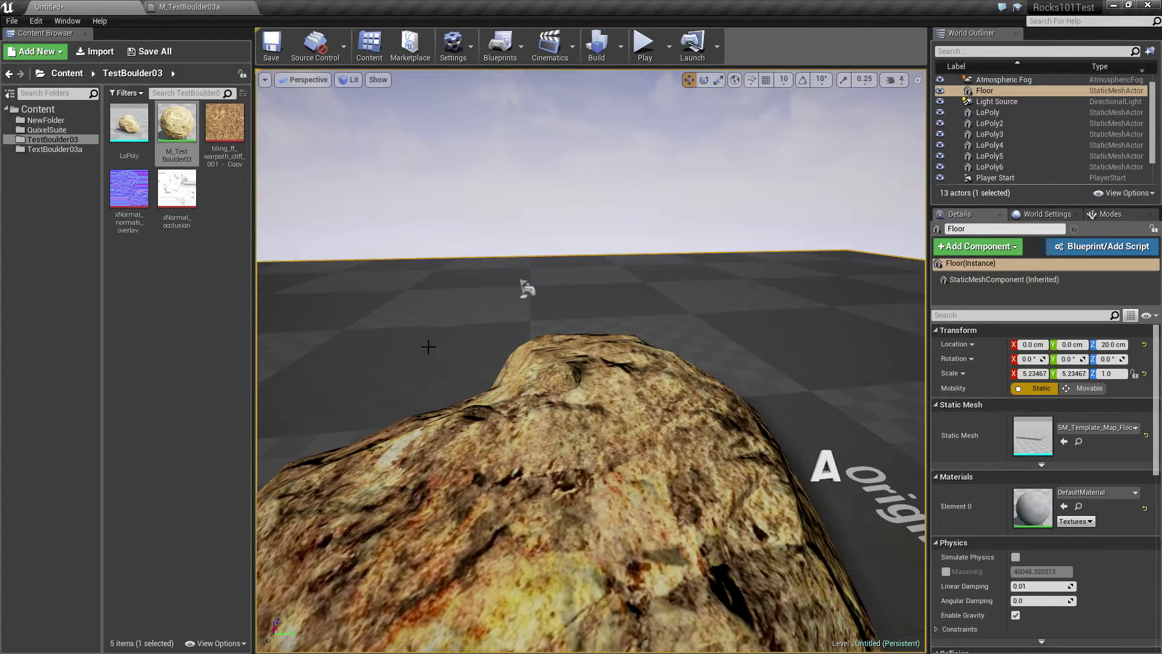
mouse_move(416, 272)
right_mouse_down()
mouse_move(349, 282)
mouse_move(424, 256)
mouse_move(427, 281)
right_mouse_up()
key("w")
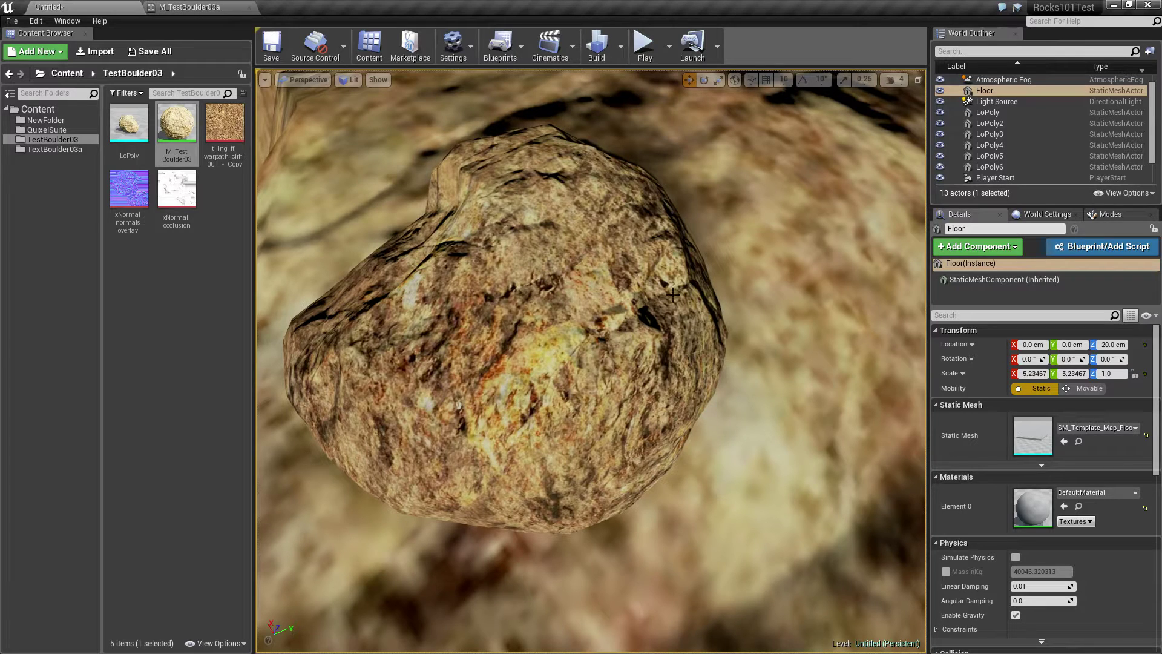
left_click(552, 306)
left_click(816, 230)
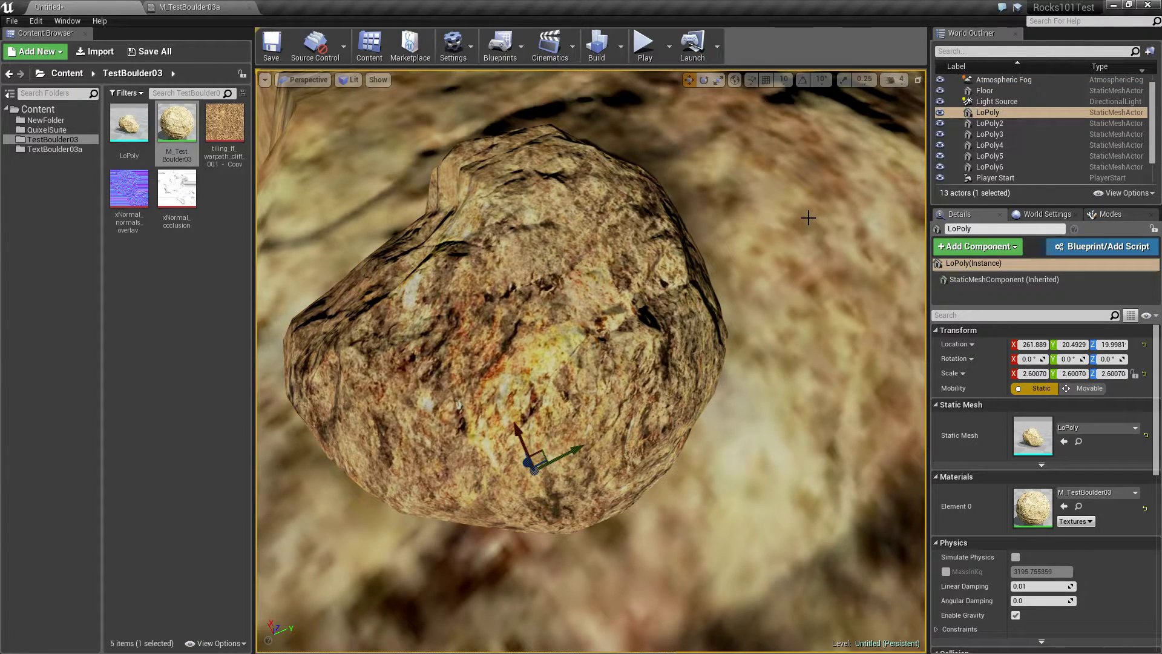
right_click_drag(827, 252, 654, 242)
right_click_drag(847, 212, 838, 258)
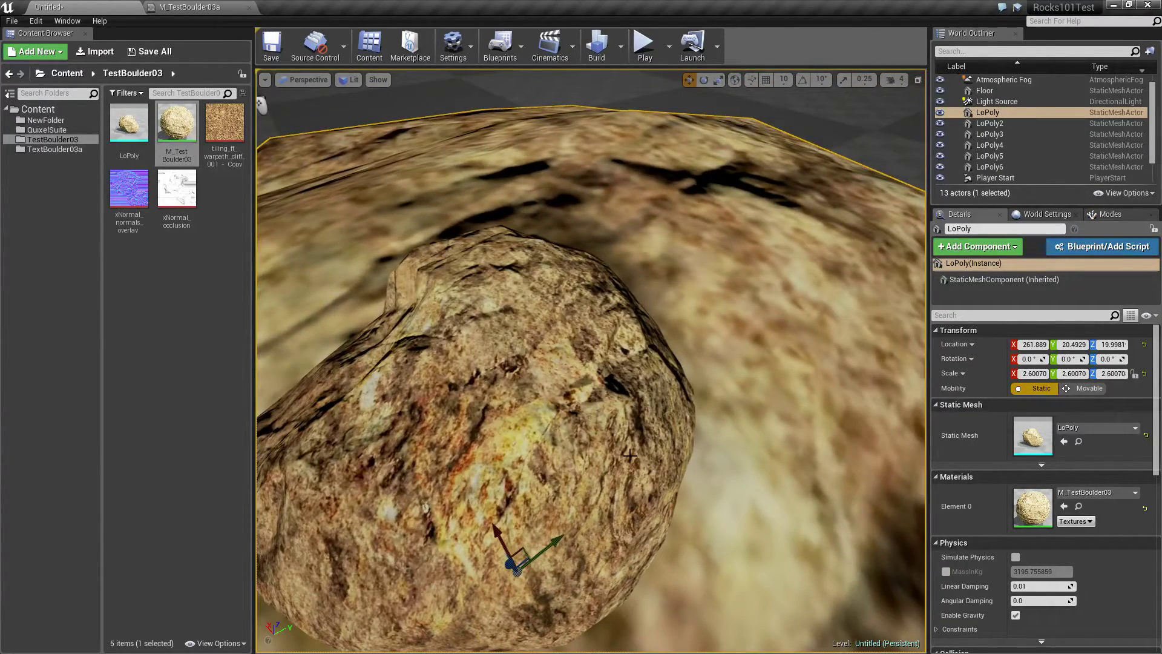
right_click_drag(627, 455, 663, 466)
key("s")
scroll(581, 424, "down", 3)
left_click(407, 143)
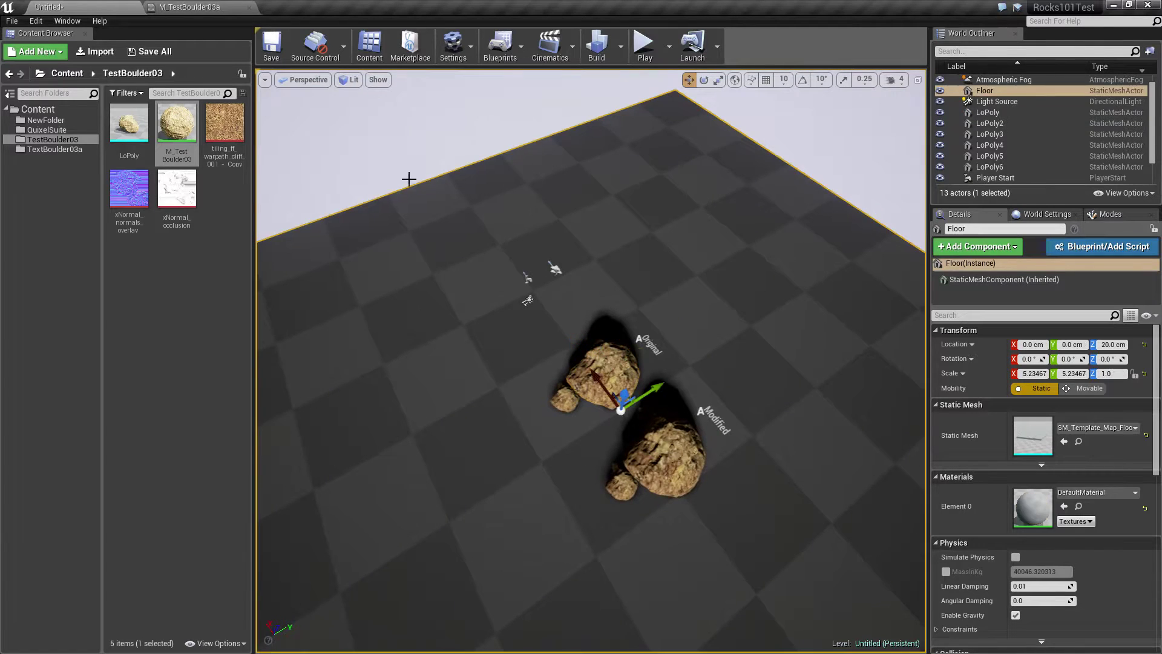
Select the Player Start and frame the Modified rocks beside the Original ones in the viewport
left_click(528, 276)
left_click(526, 277)
right_click_drag(533, 393, 769, 379)
key("w")
key("w")
mouse_move(502, 334)
right_mouse_down()
mouse_move(493, 319)
mouse_move(460, 339)
mouse_move(423, 321)
mouse_move(387, 323)
mouse_move(557, 342)
mouse_move(485, 325)
mouse_move(485, 335)
right_mouse_up()
key("s")
key("s")
key("d")
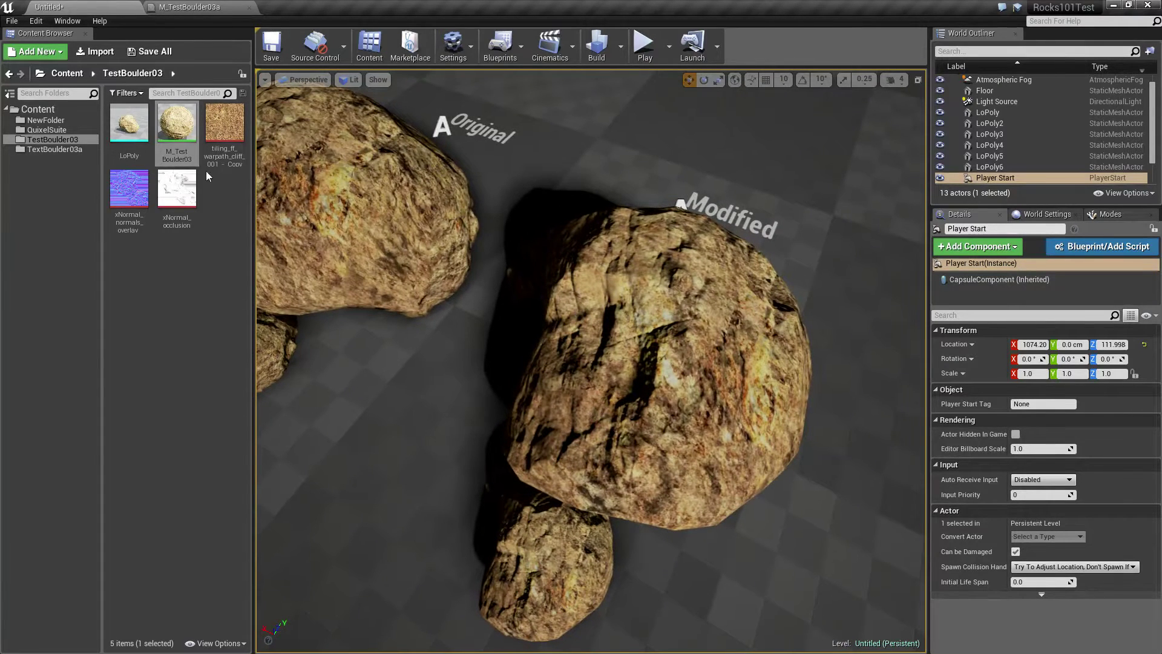
In M_TestBoulder03a, add an Object Radius node below TexCoord and connect it to the Multiply node's B input
left_click(187, 7)
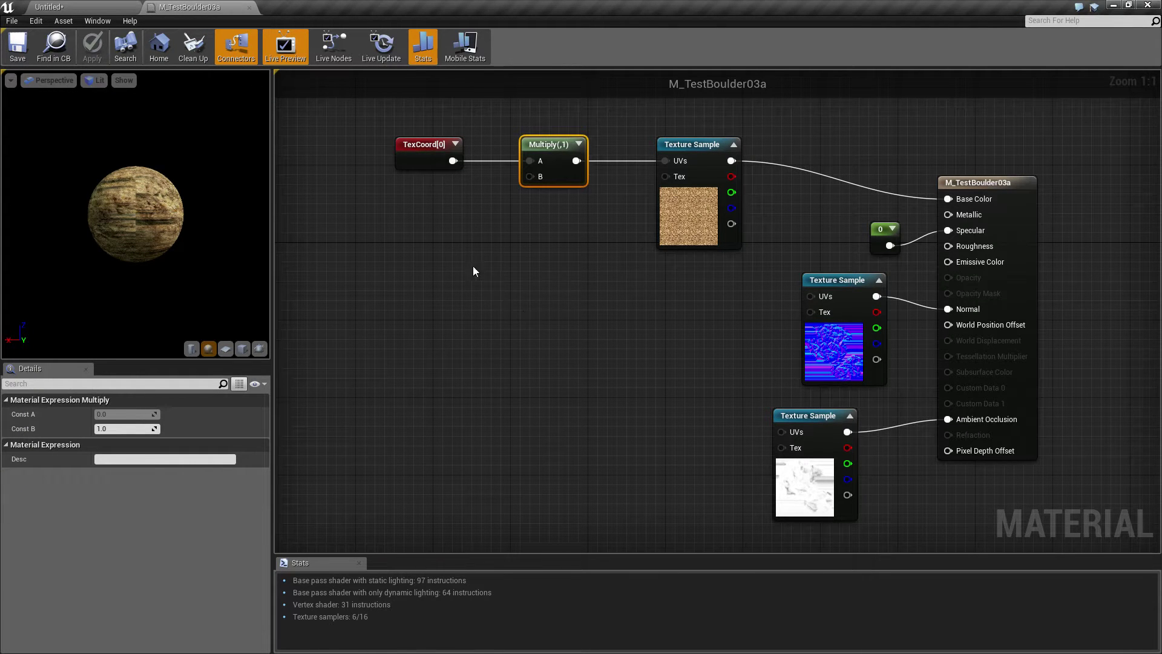
right_click_drag(439, 271, 555, 280)
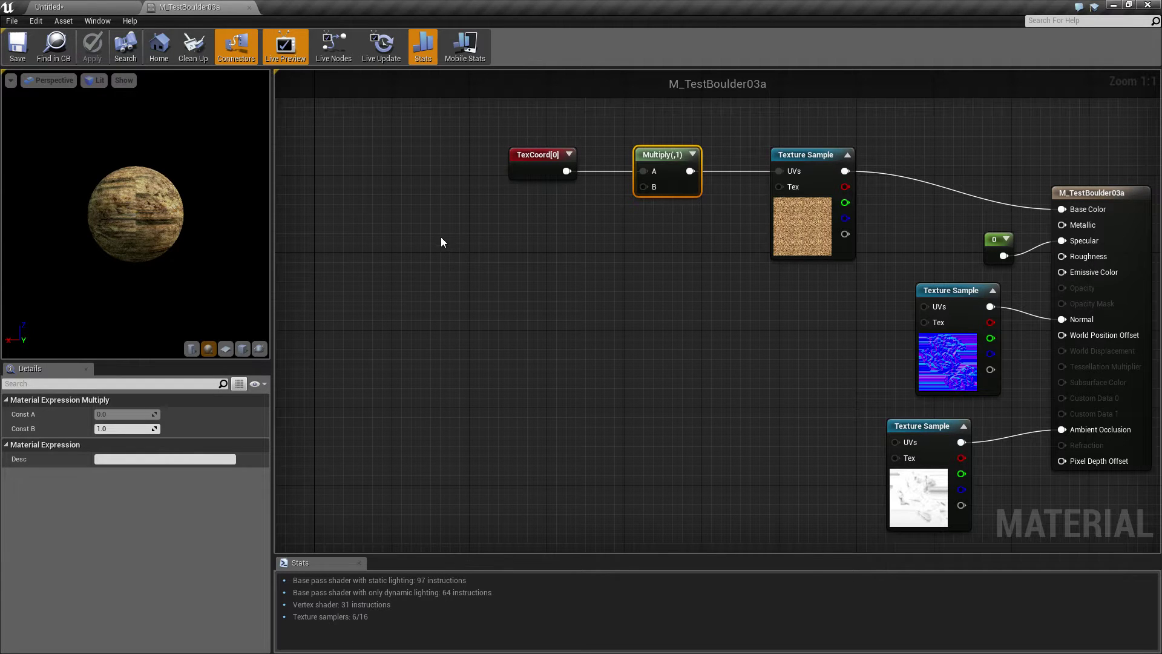
right_click(480, 241)
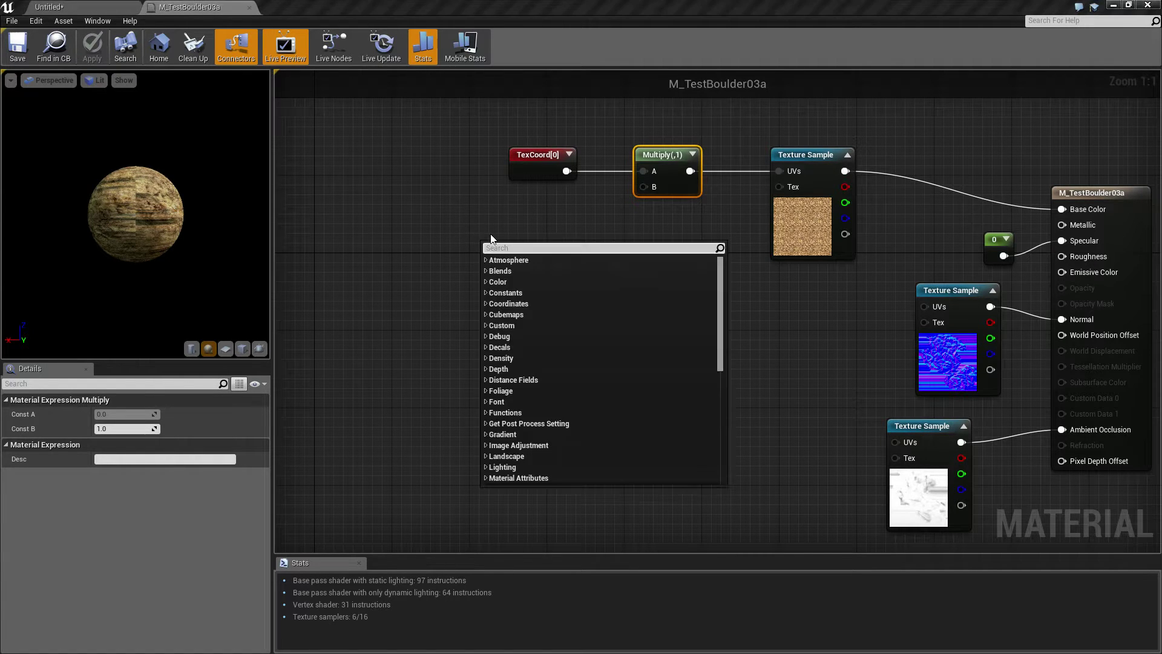
type("objectradius")
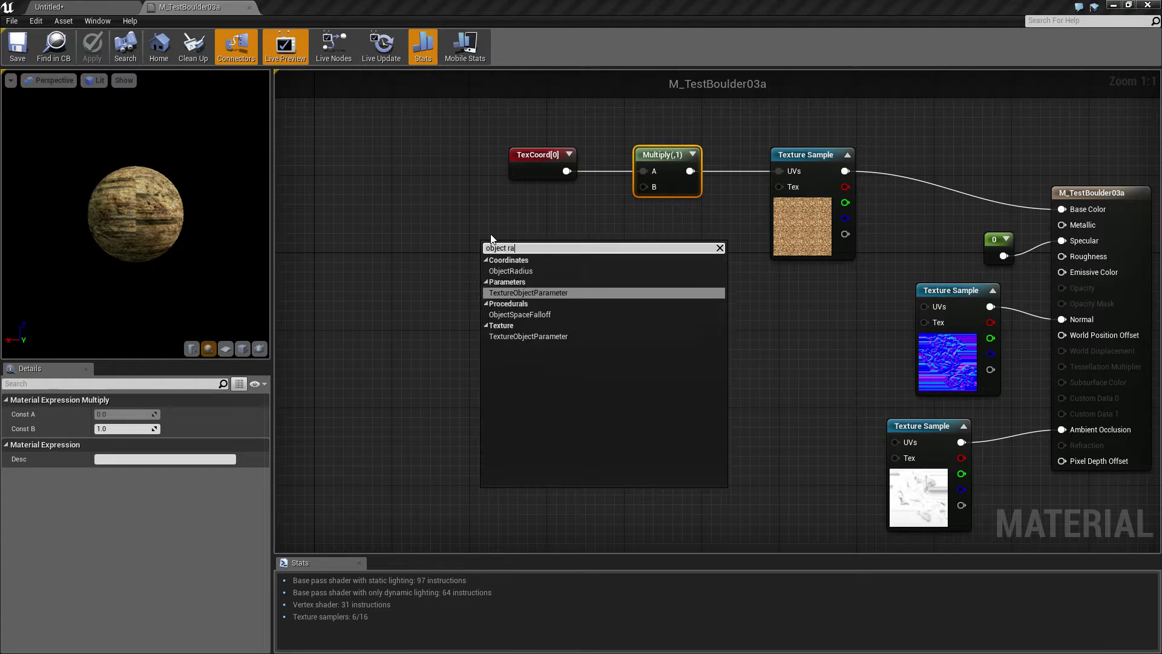
key("Return")
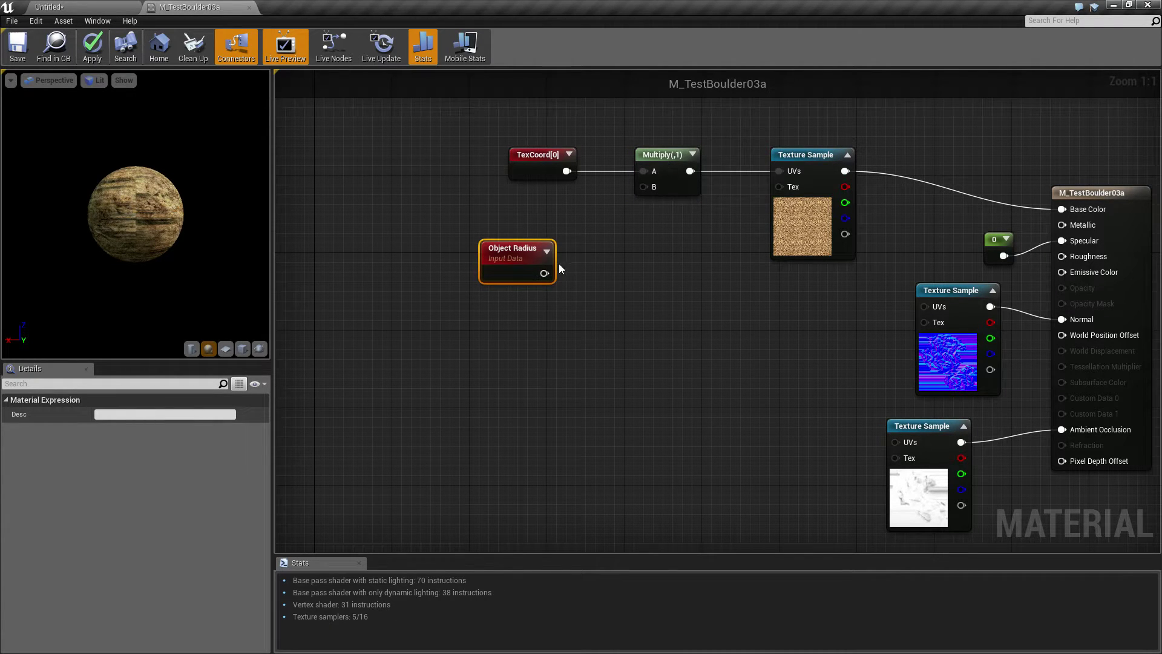
left_click_drag(544, 273, 643, 187)
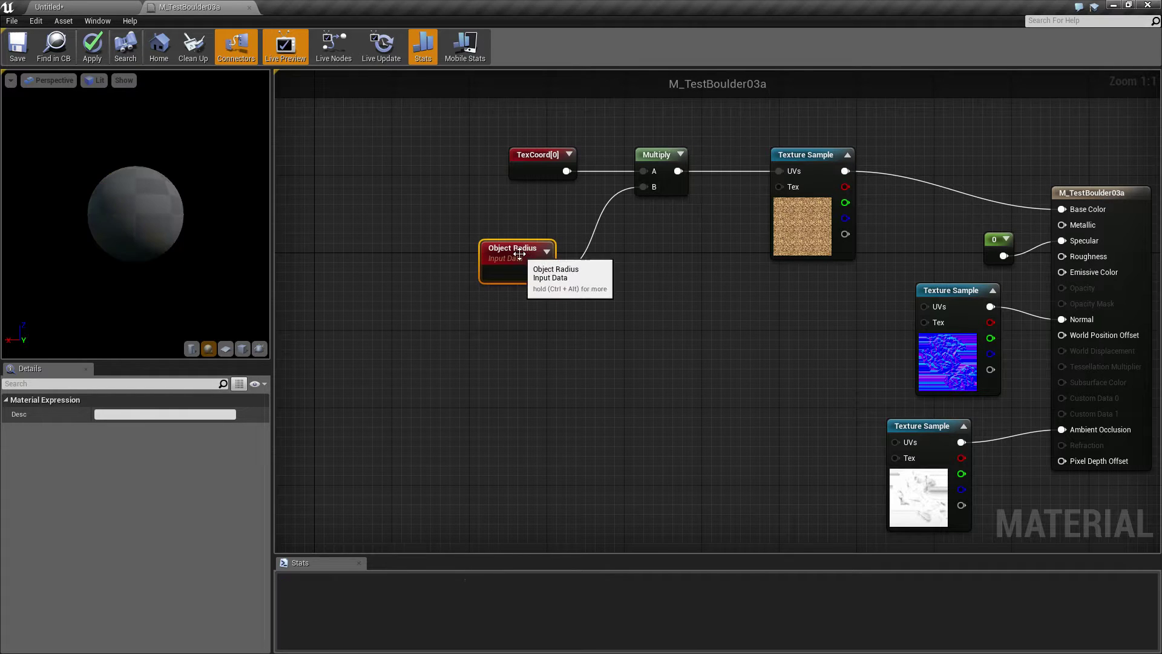
left_click_drag(520, 254, 538, 218)
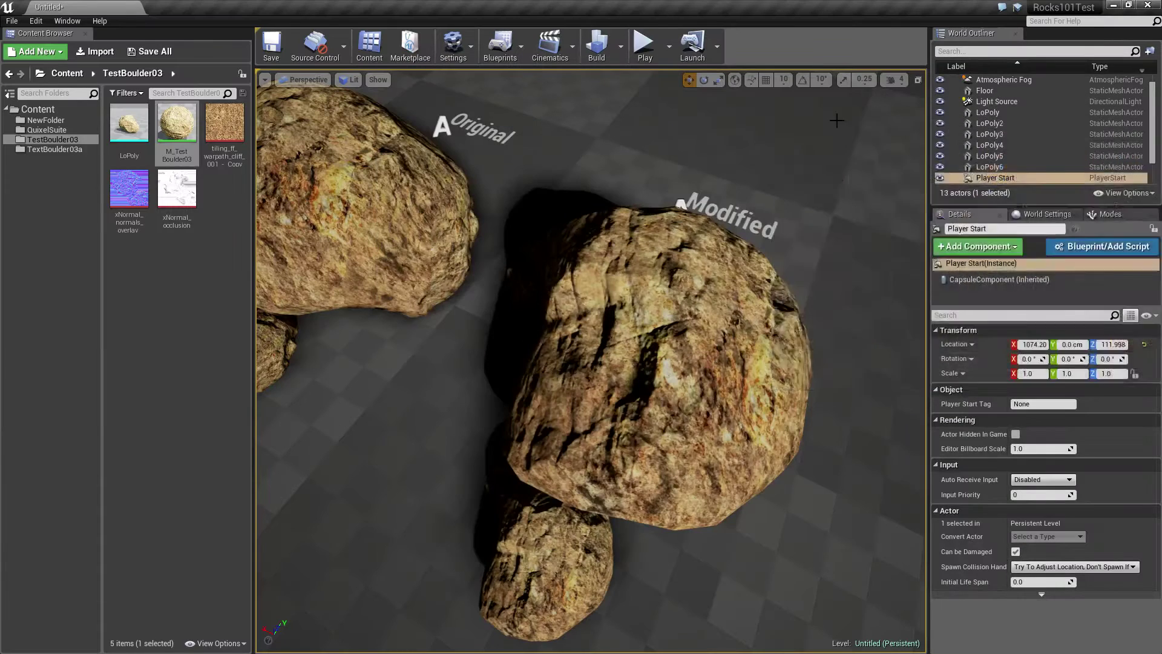
Save M_TestBoulder03a with its editor floating over the level, and inspect the updated Modified rocks up close
key("alt+Tab")
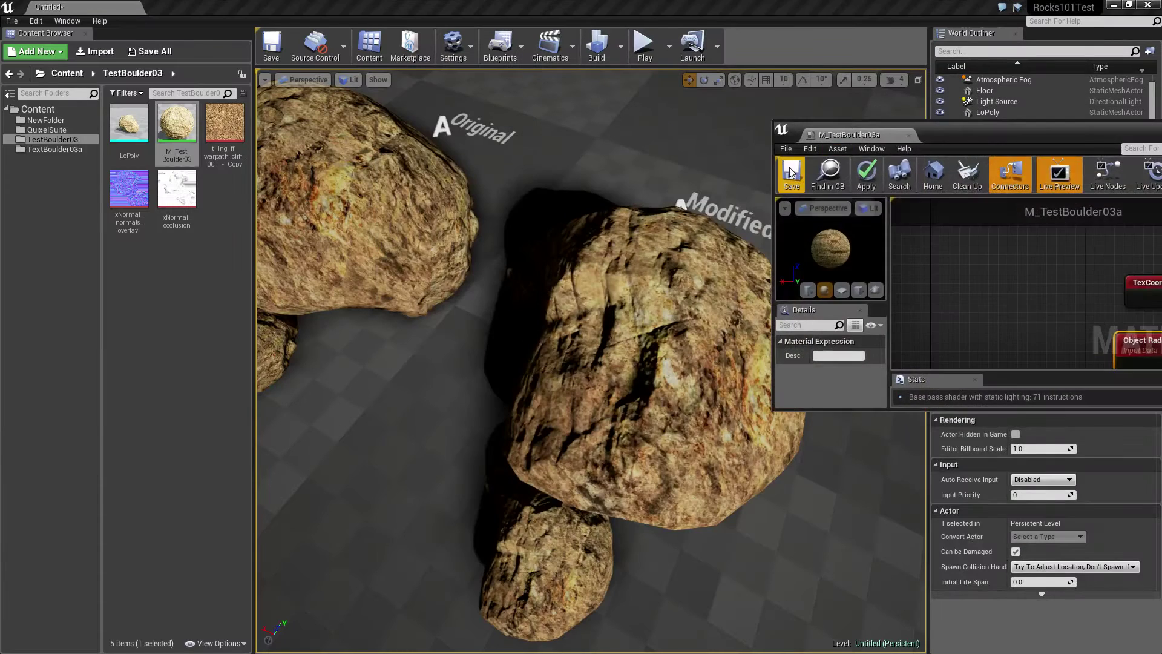
left_click(789, 171)
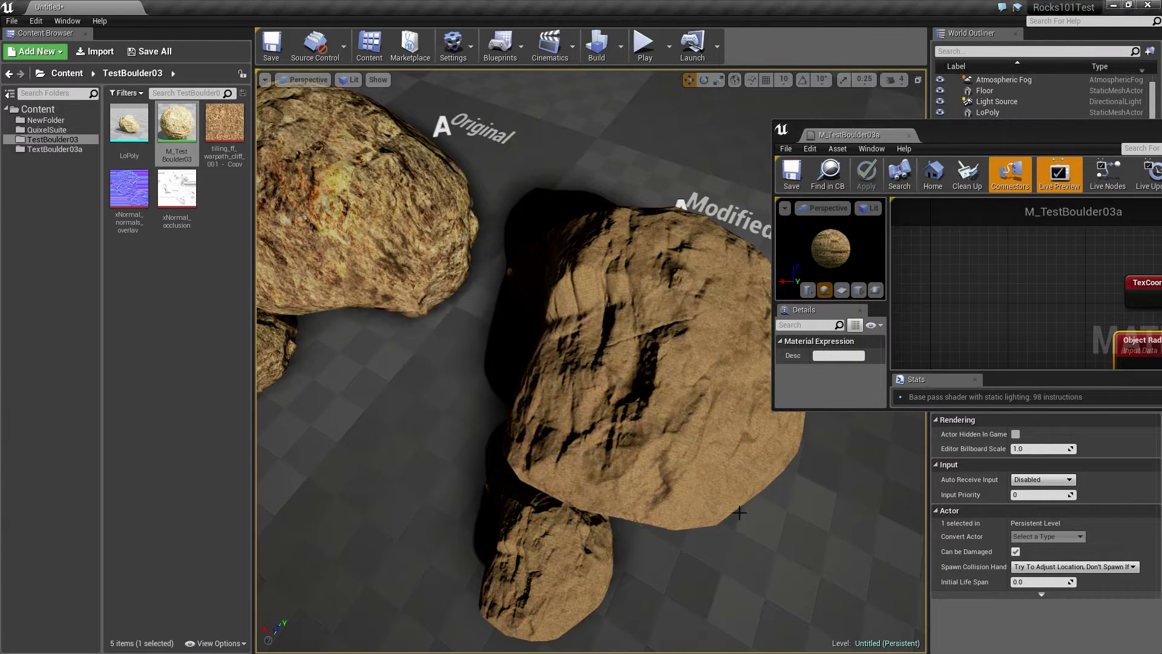
right_click_drag(590, 361, 442, 273)
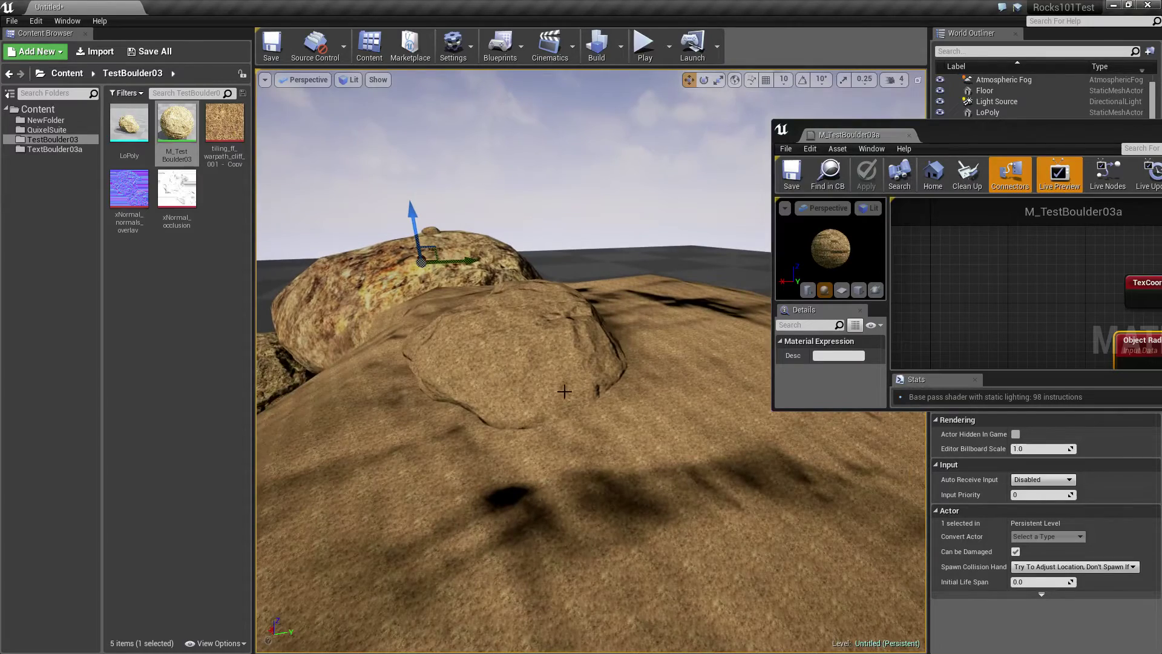
right_click_drag(564, 395, 527, 387)
Reposition and enlarge the floating material editor so the node graph and the Modified rocks are both in view
left_click_drag(876, 136, 662, 77)
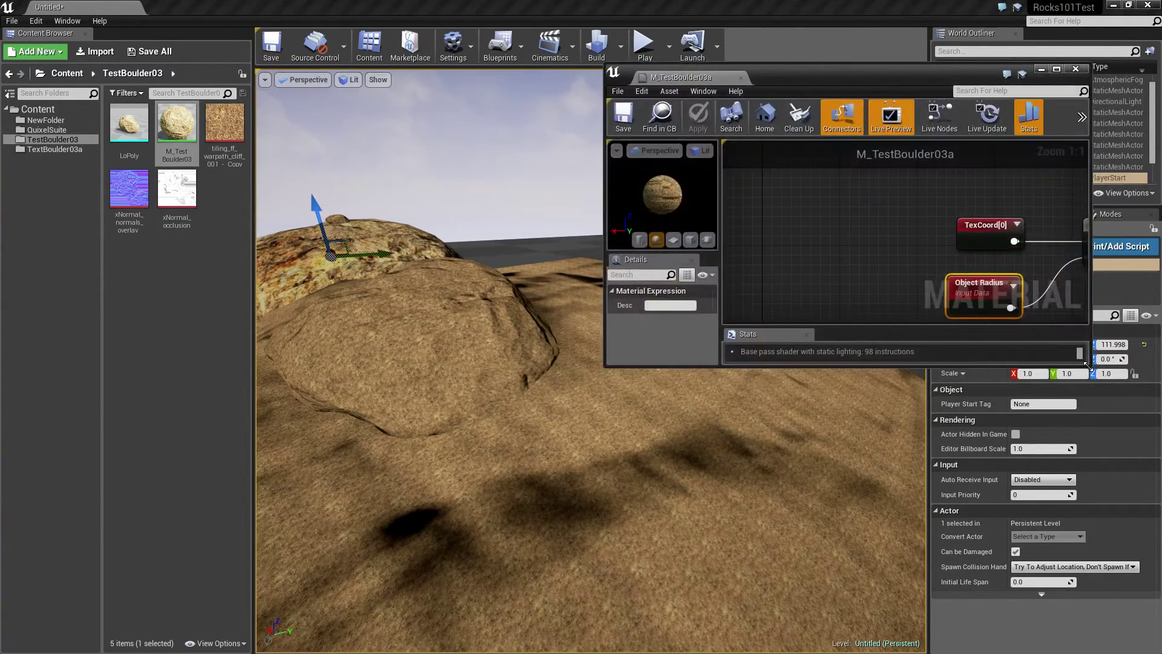
left_click_drag(1086, 365, 1159, 561)
right_click_drag(988, 405, 784, 429)
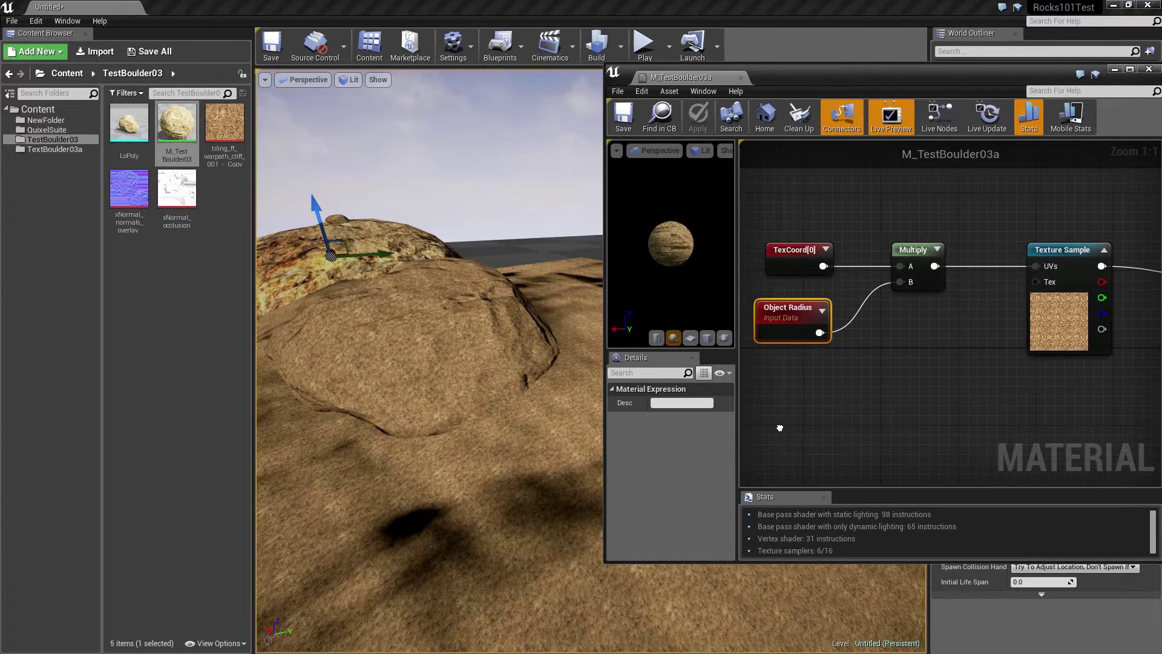
Insert a Divide node between Object Radius and the Multiply node's B input, feeding Object Radius into A
left_click_drag(800, 307, 748, 307)
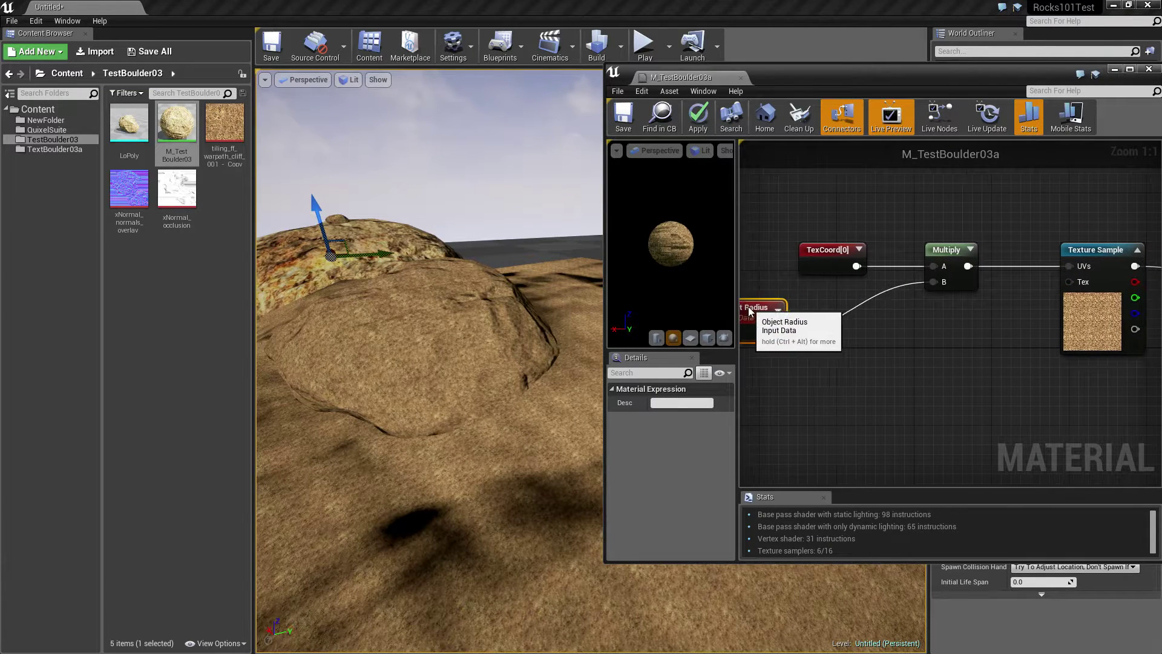
key("d")
left_click(855, 311)
left_click_drag(868, 318, 839, 305)
left_click_drag(775, 332, 943, 283)
Add a constant of 2 connected to the Divide node's B input, and save the material
left_click(787, 386)
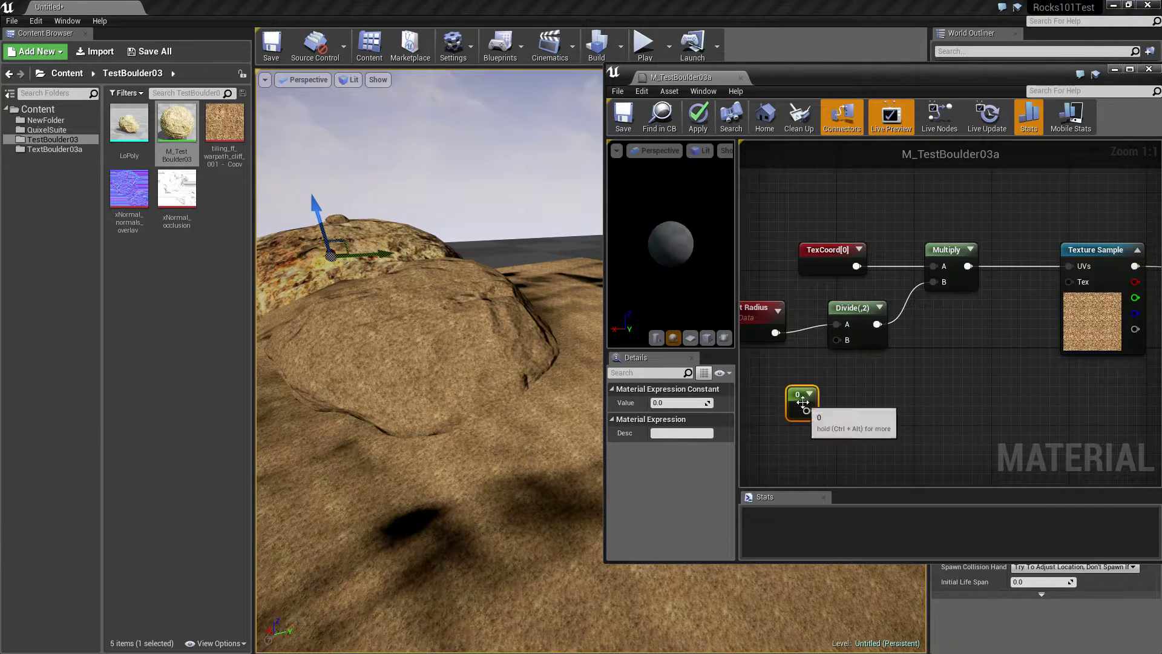
left_click_drag(809, 411, 789, 378)
left_click(670, 403)
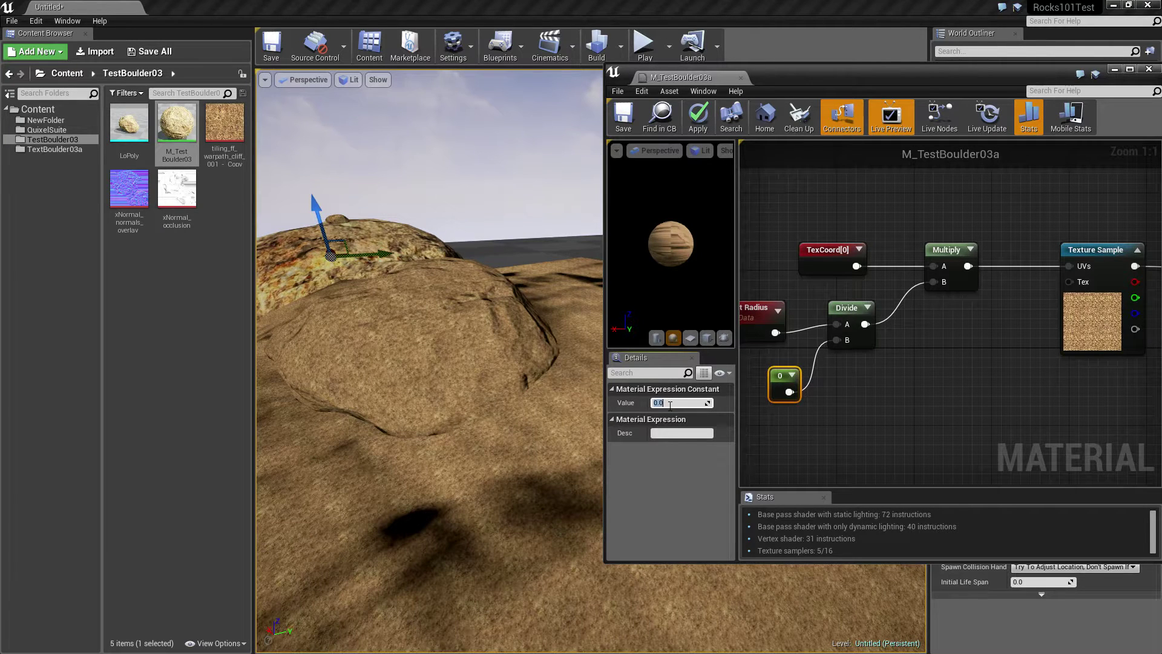
type("2")
key("Return")
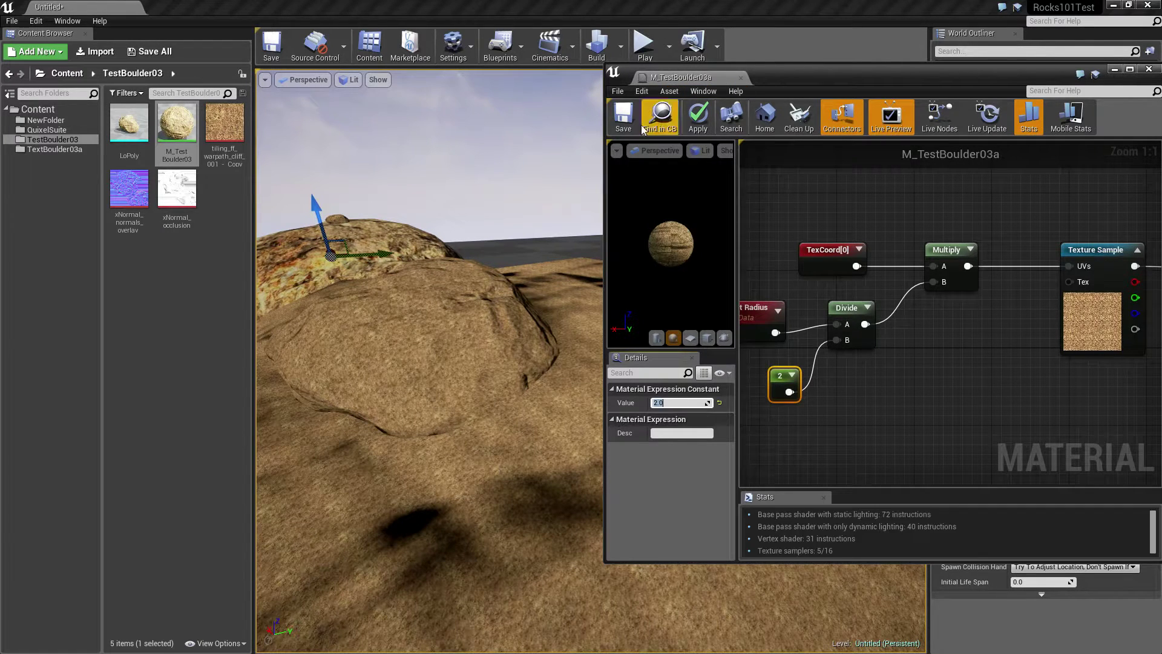
left_click(616, 129)
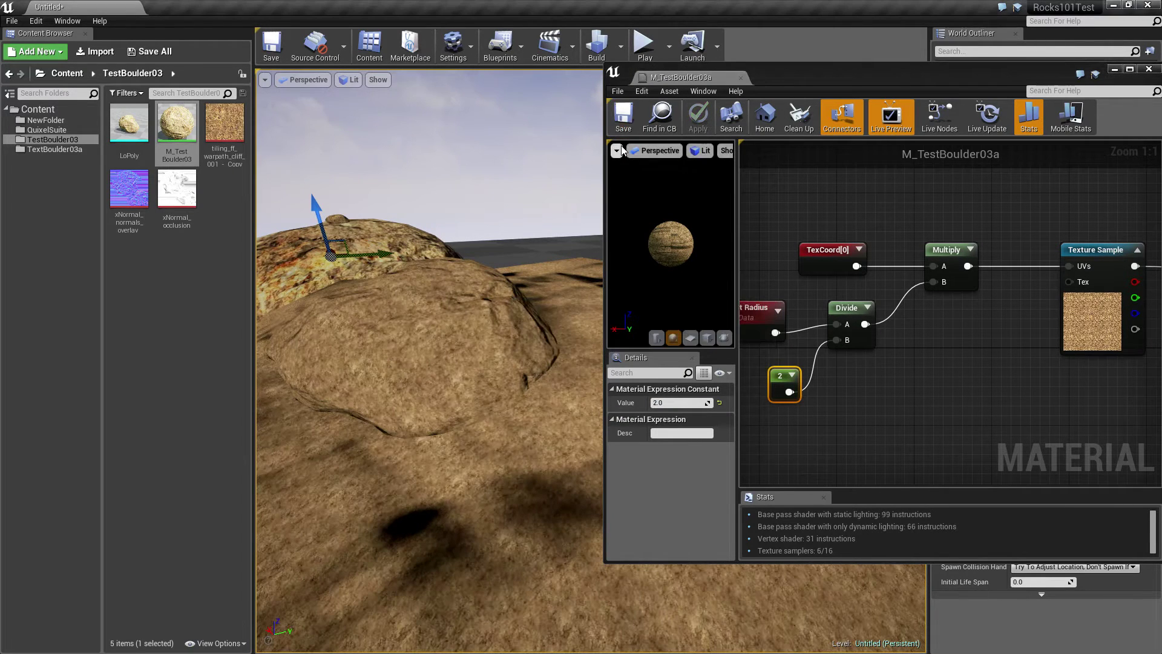
Set the constant feeding the Divide node's B input to 8 and save the material
left_click(675, 406)
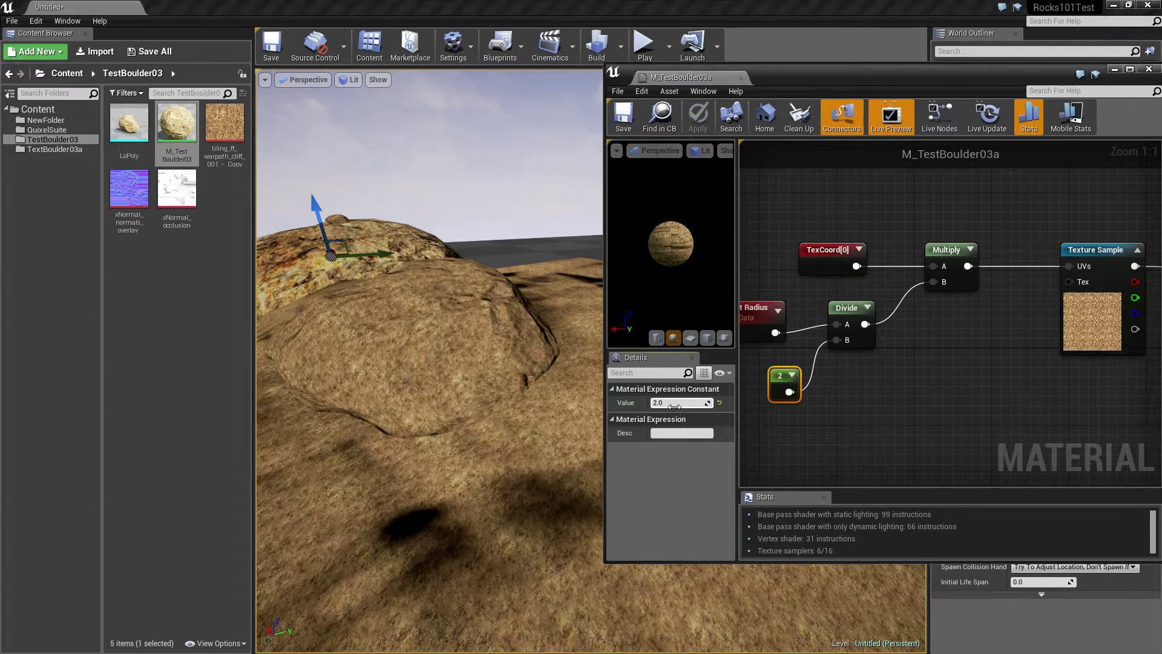
key("Return")
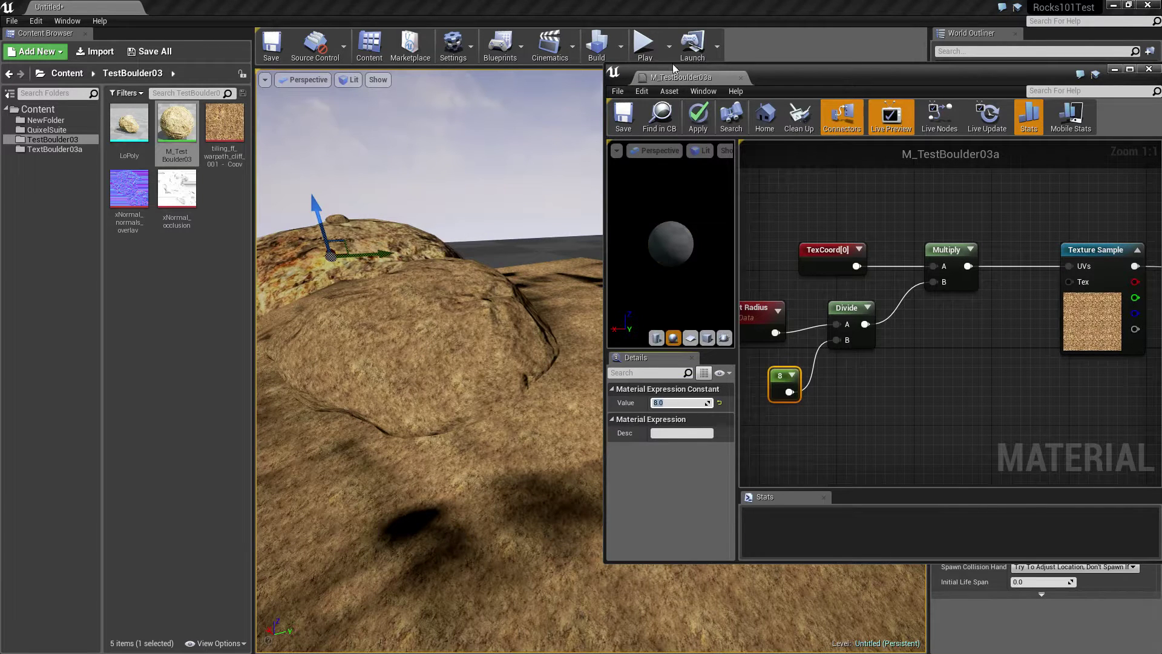
left_click(623, 118)
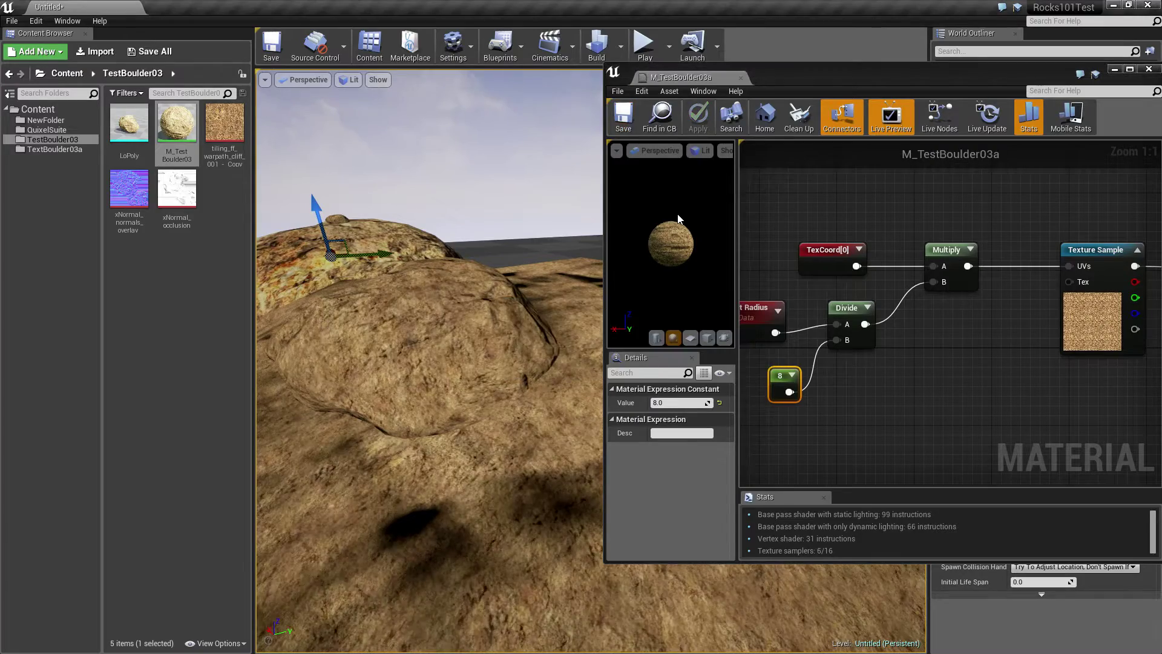
Set the constant on the Divide node's B input to 32, with the Modified rocks in view, and save the material
mouse_move(433, 354)
right_mouse_down()
mouse_move(524, 448)
mouse_move(349, 388)
mouse_move(445, 372)
mouse_move(413, 343)
mouse_move(418, 478)
mouse_move(472, 463)
mouse_move(430, 496)
mouse_move(437, 356)
right_mouse_up()
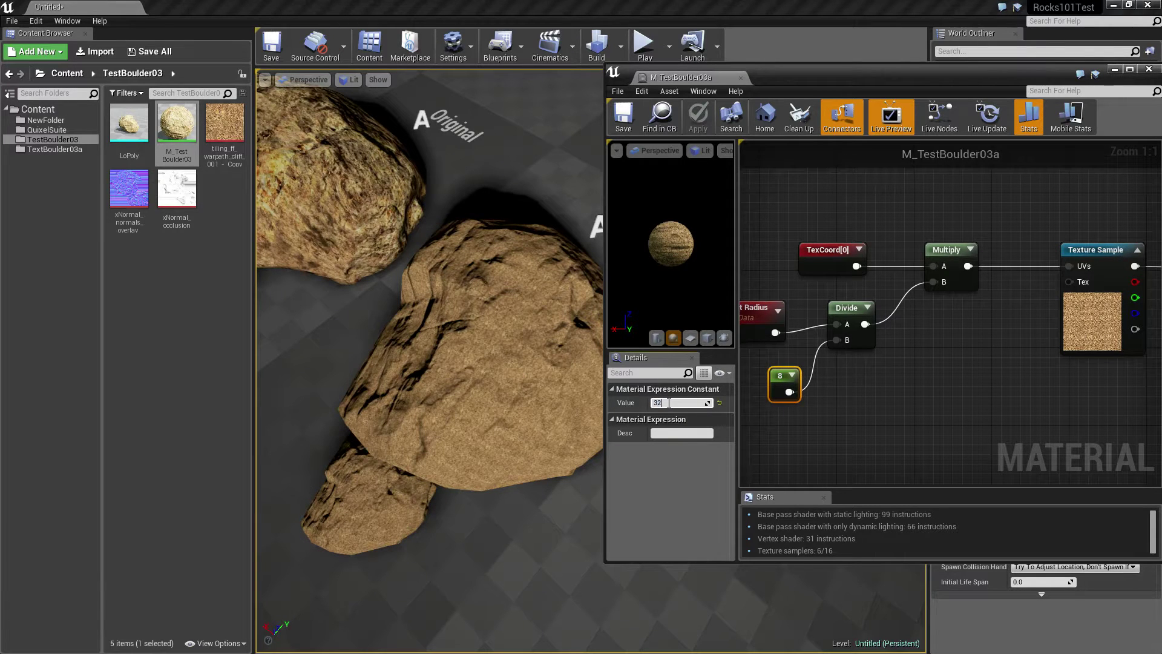
key("Return")
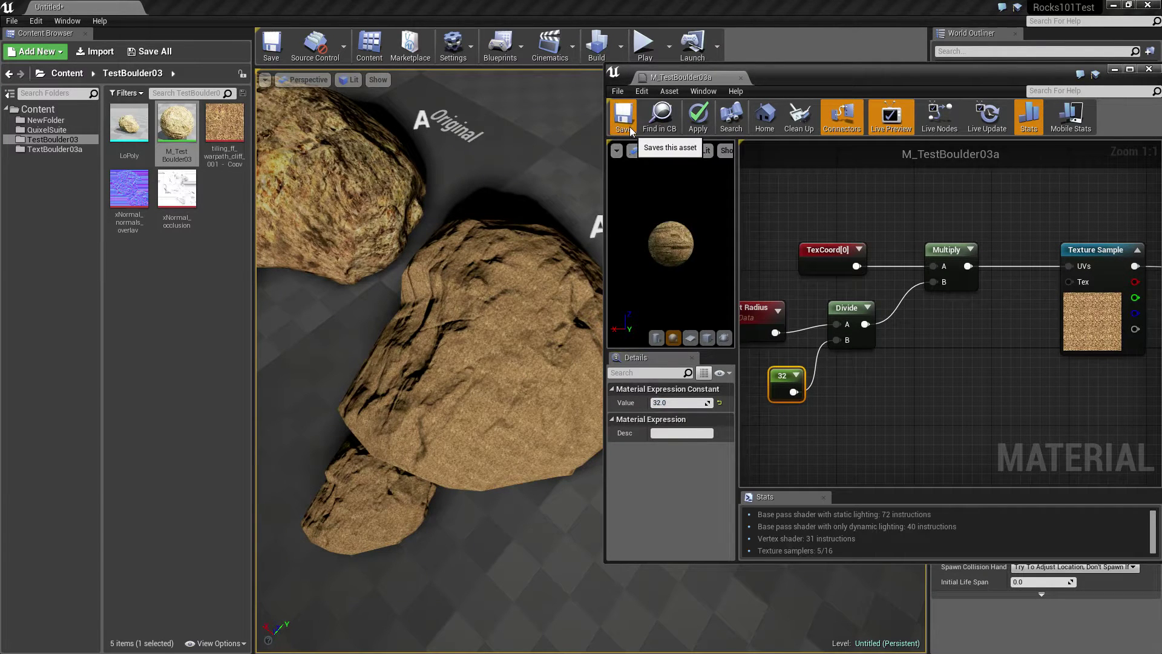
key("ctrl+s")
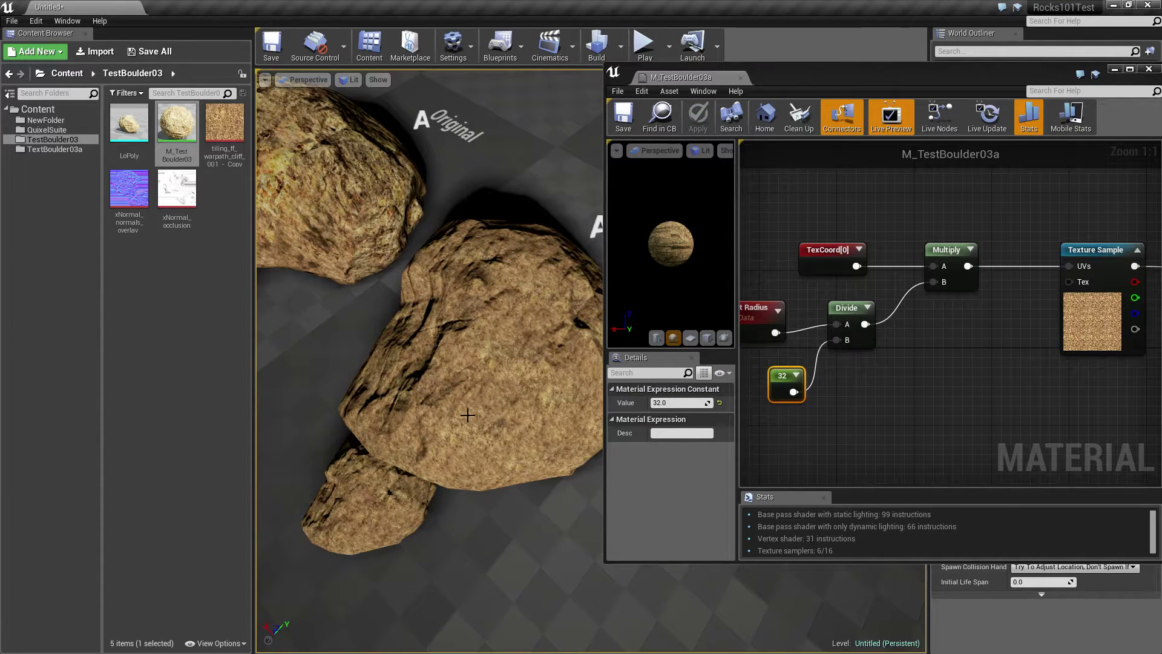
Move the material editor out of the way and compare the texture scale of the Original and Modified rocks from afar and close up
right_click_drag(469, 416, 423, 327)
key("w")
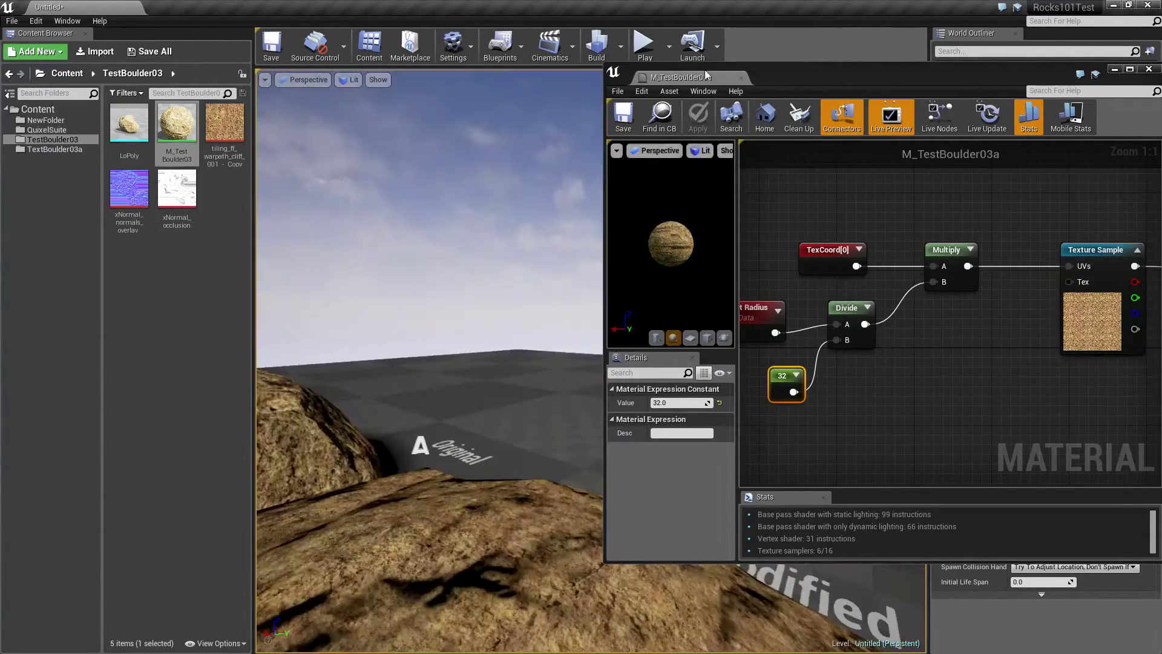
left_click_drag(696, 77, 942, 101)
right_click_drag(666, 303, 714, 357)
key("a")
key("s")
key("w")
key("a")
right_click_drag(614, 345, 578, 391)
key("s")
key("w")
key("s")
mouse_move(620, 345)
right_mouse_down()
mouse_move(596, 348)
mouse_move(590, 315)
mouse_move(563, 309)
mouse_move(620, 336)
right_mouse_up()
key("s")
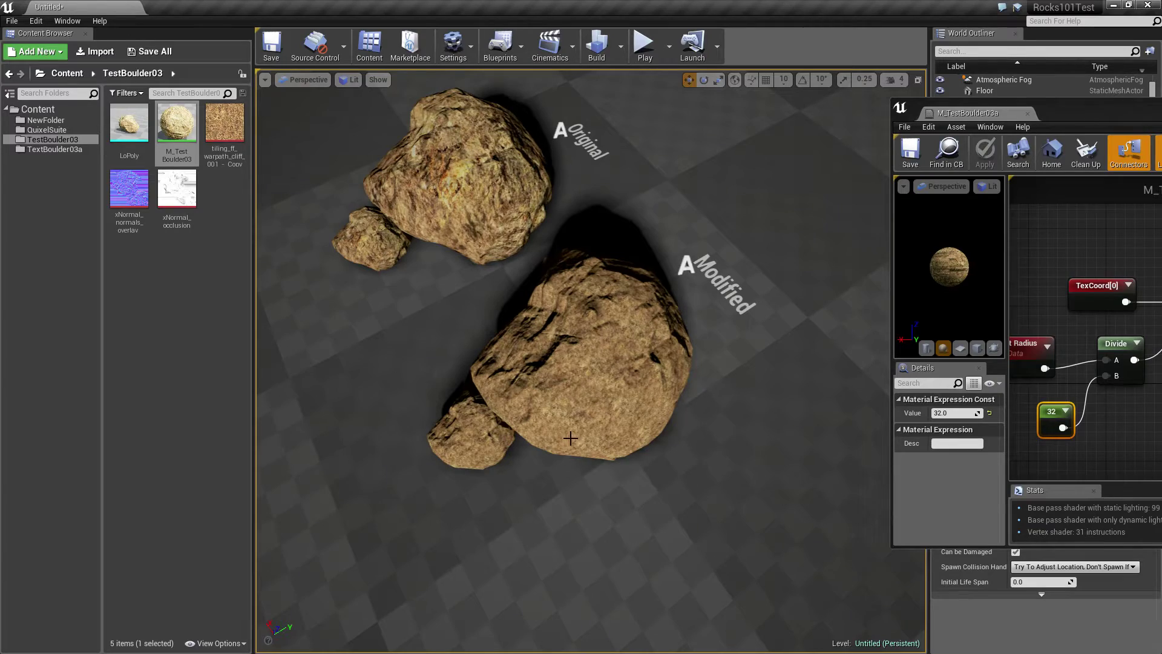
right_click_drag(570, 437, 551, 371)
key("w")
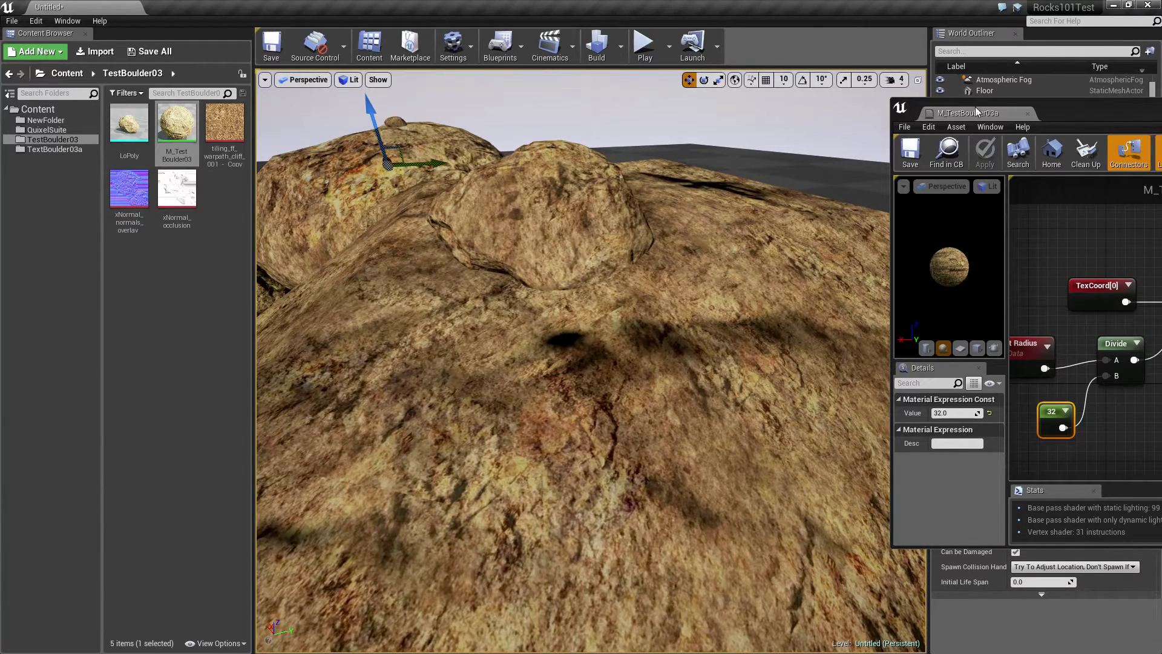
Dock the material editor in the main window and group the base color texture and its tiling nodes in a comment titled "Object scaled"
left_click_drag(972, 110, 236, 8)
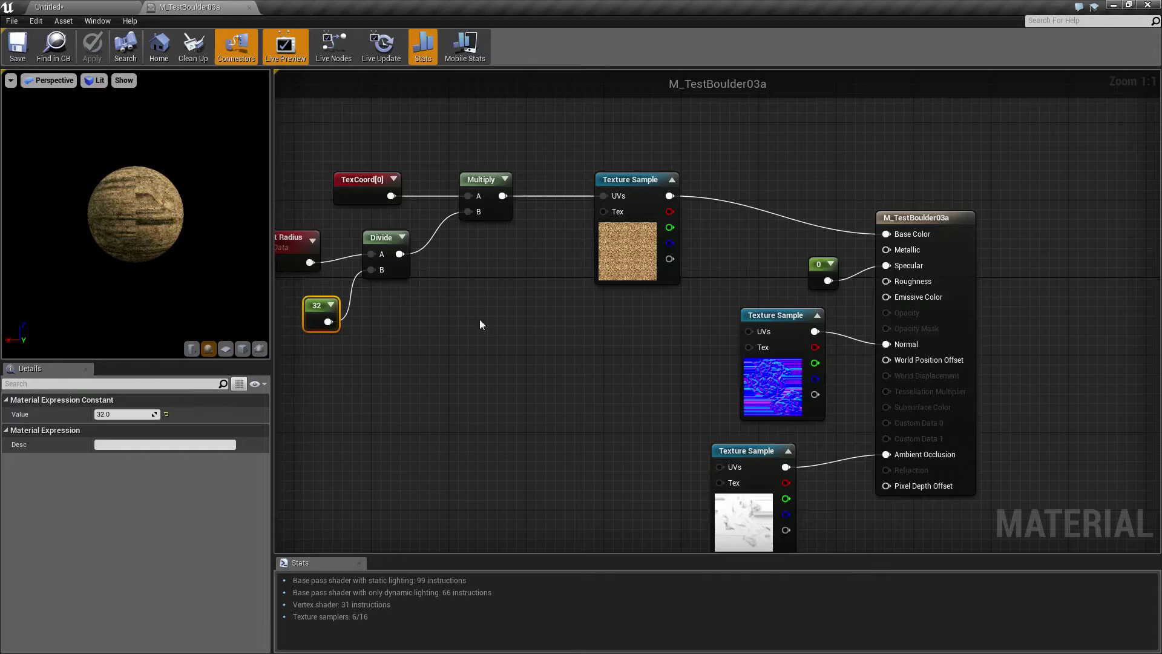
right_click_drag(473, 332, 657, 319)
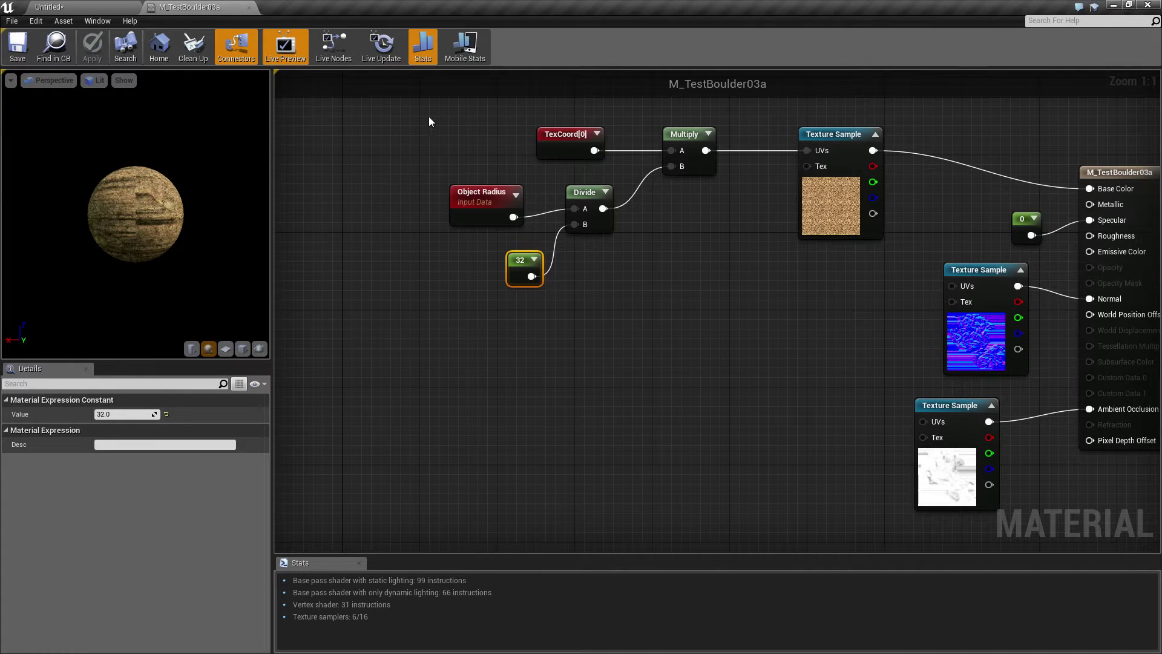
left_click_drag(404, 126, 826, 296)
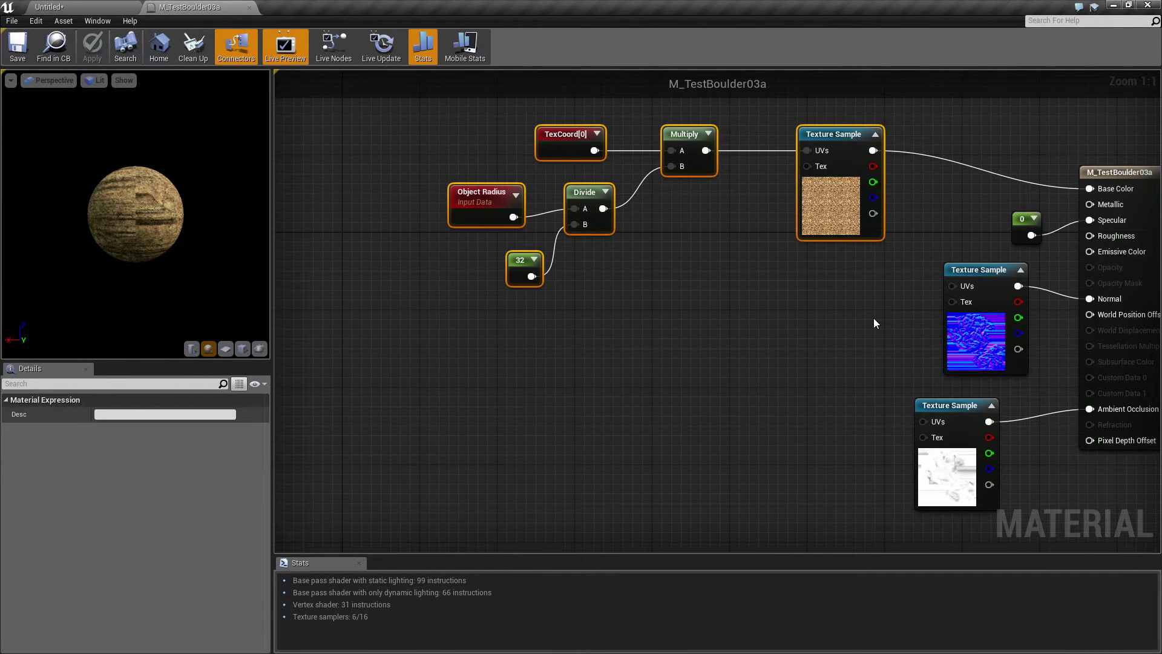
key("c")
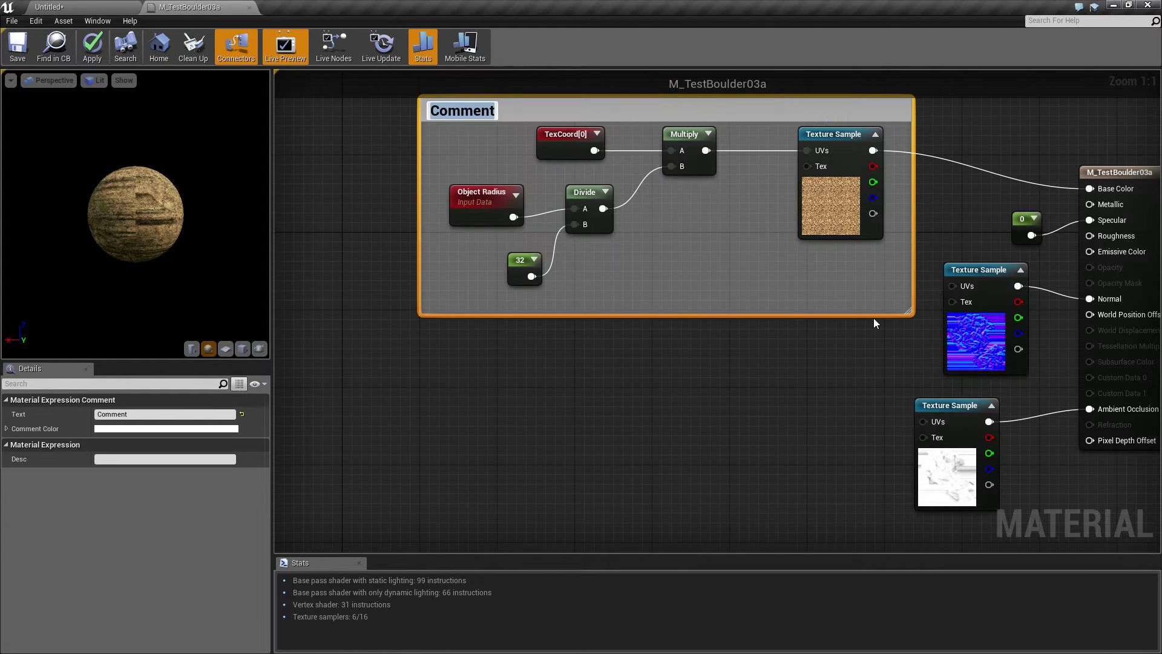
type("Obj")
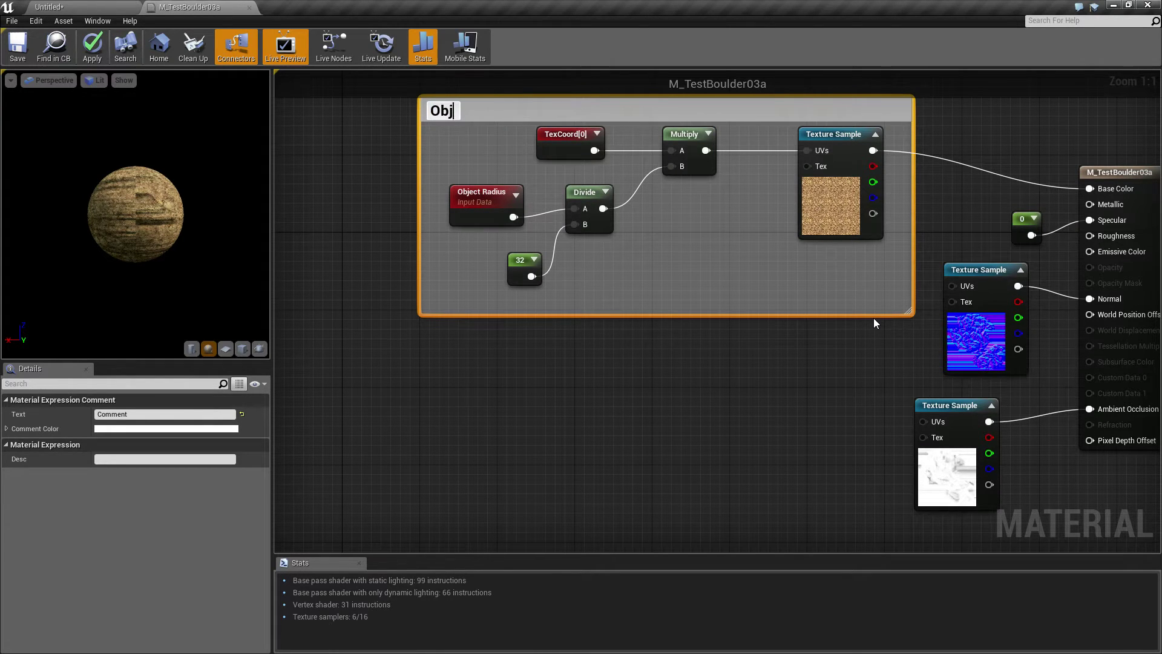
type("ect scaled")
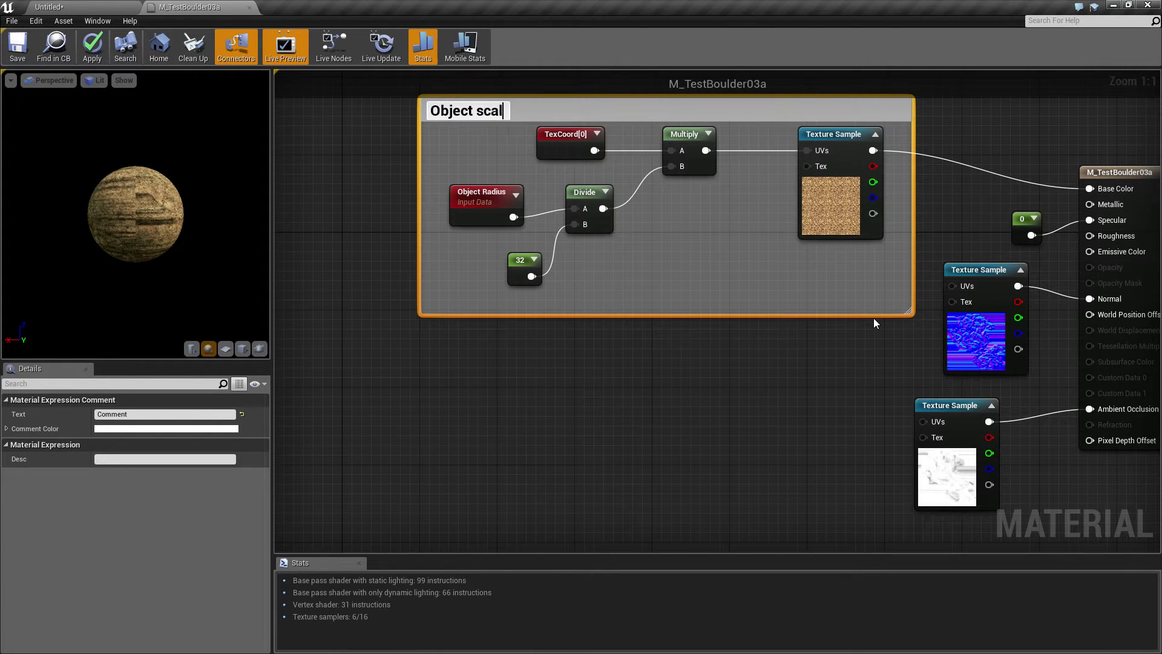
key("Return")
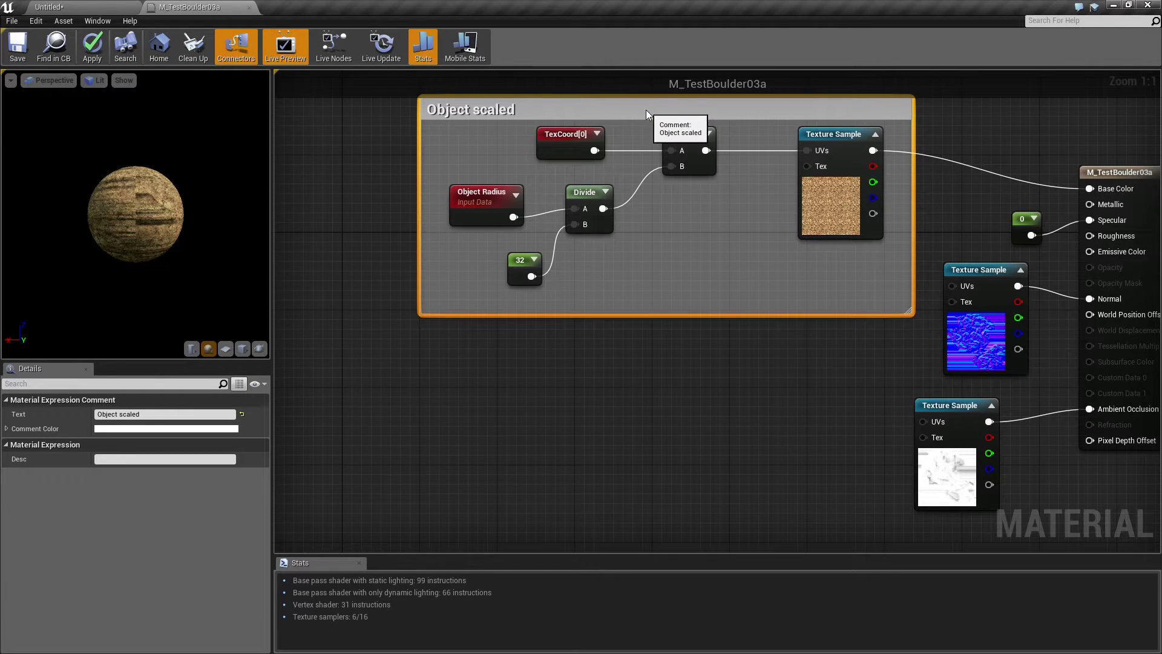
Shift the Object scaled group away from the material output and place duplicates of its TexCoord, Multiply and Texture Sample nodes below it
left_click_drag(645, 110, 490, 112)
left_click(364, 136)
left_click_drag(364, 136, 657, 158)
key("ctrl+w")
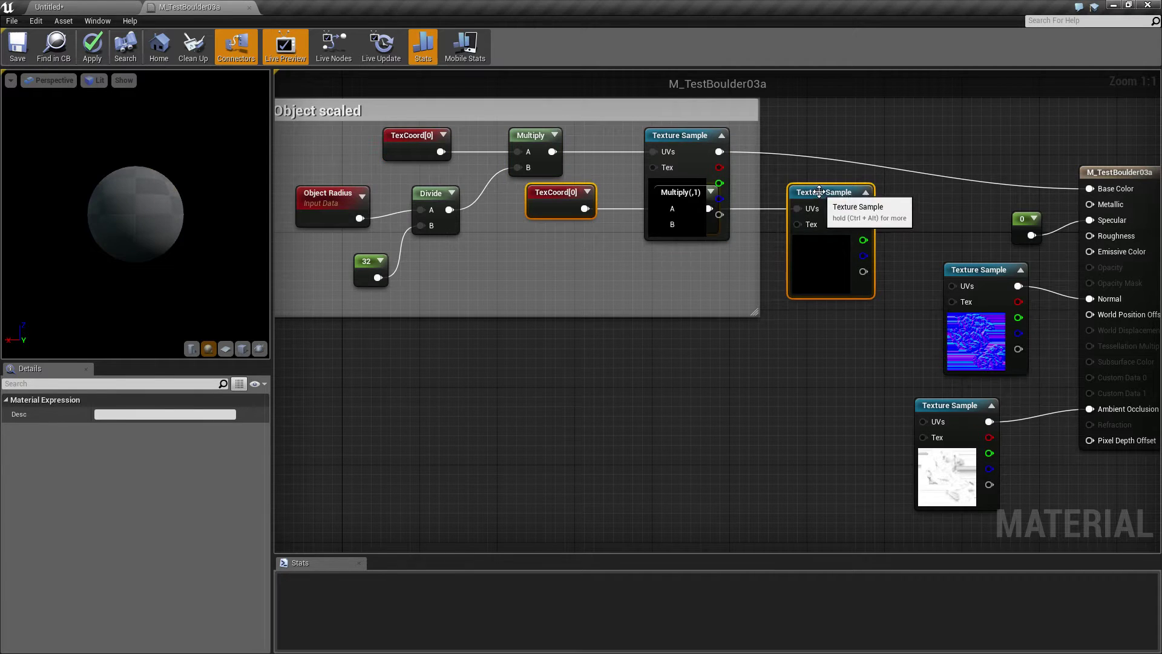
left_click_drag(814, 192, 668, 376)
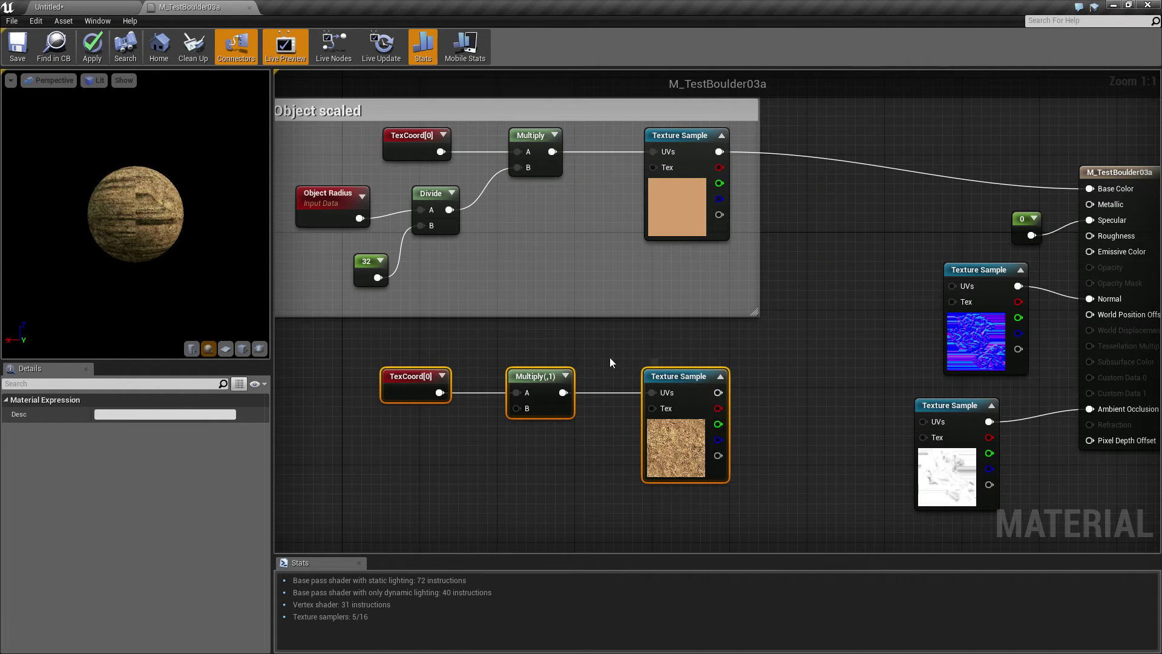
right_click_drag(594, 365, 679, 292)
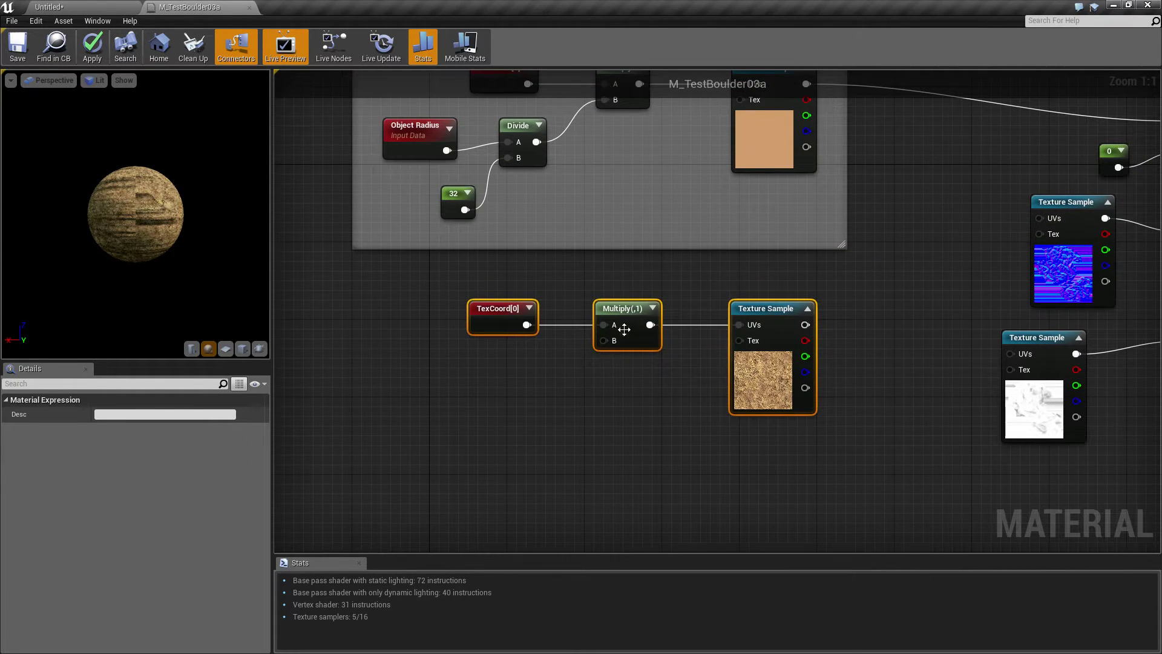
Add a constant of 1 connected to the duplicated Multiply's B input, and move the coordinate nodes slightly closer to the Texture Sample
left_click(632, 310)
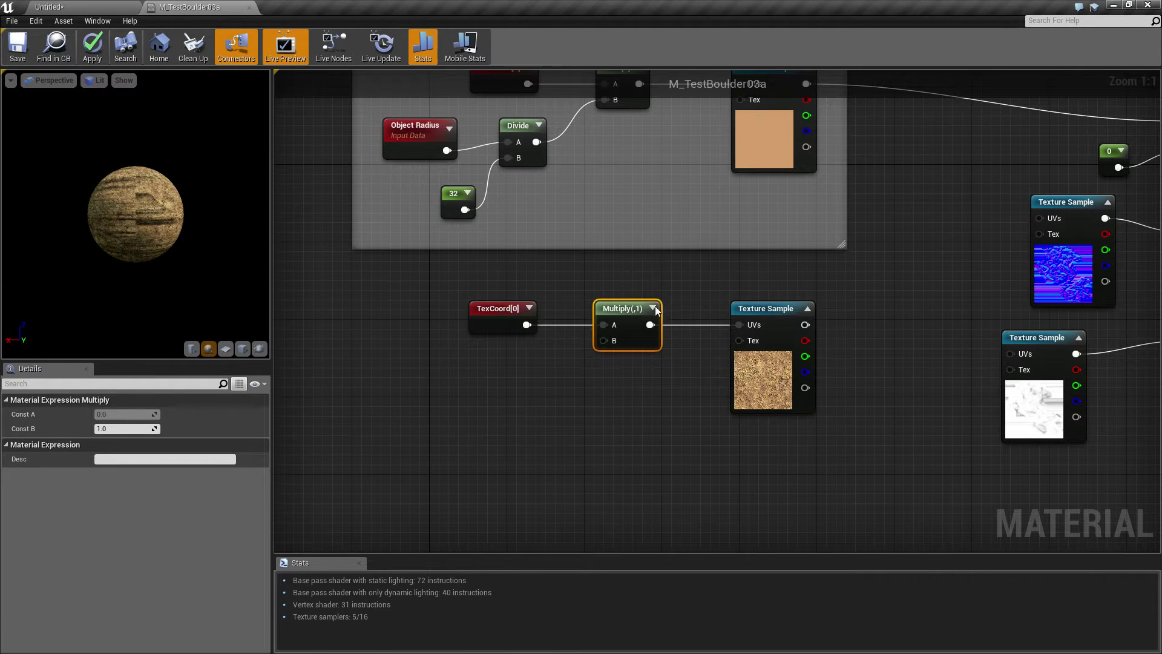
right_click_drag(626, 260, 673, 262)
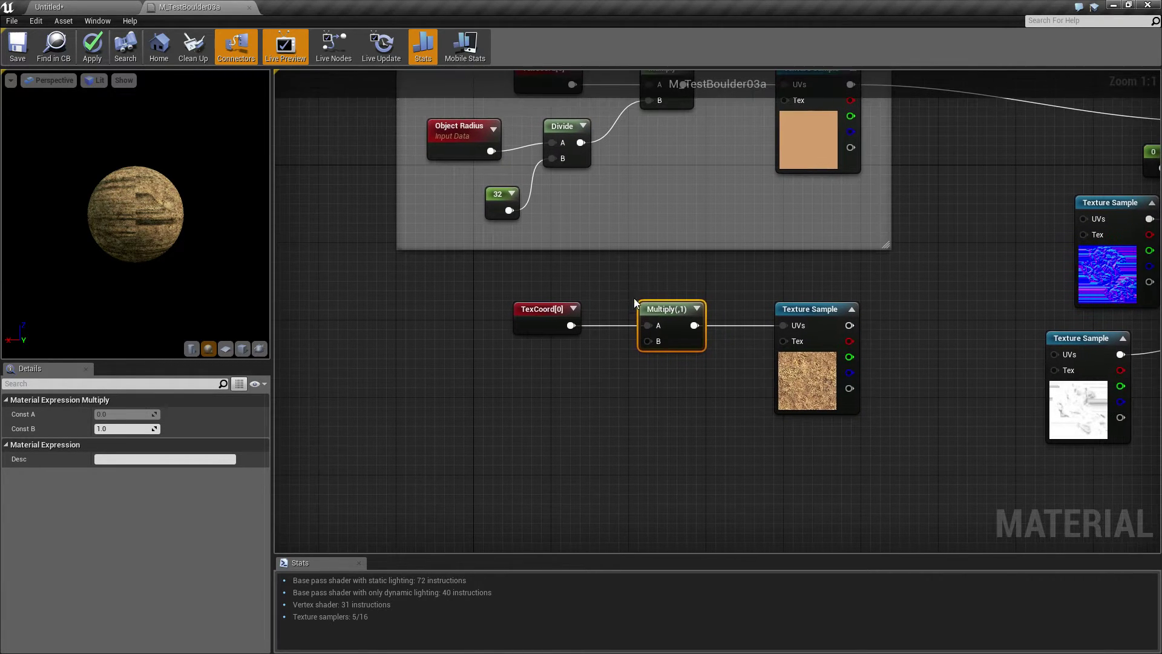
left_click(589, 363)
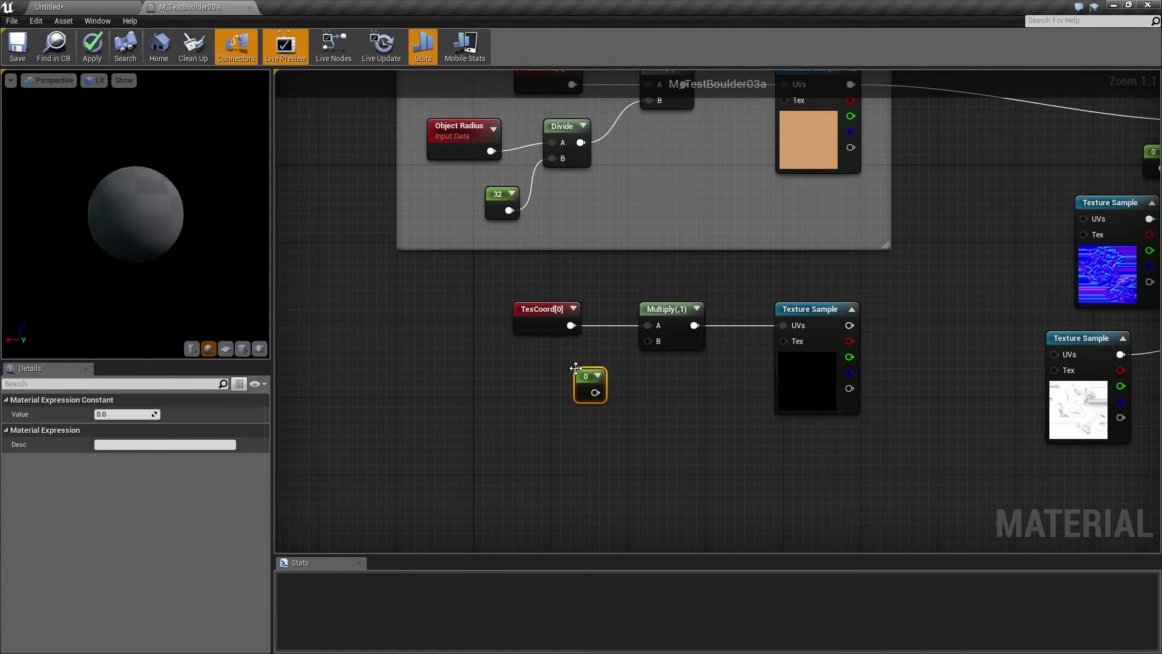
left_click_drag(595, 392, 594, 356)
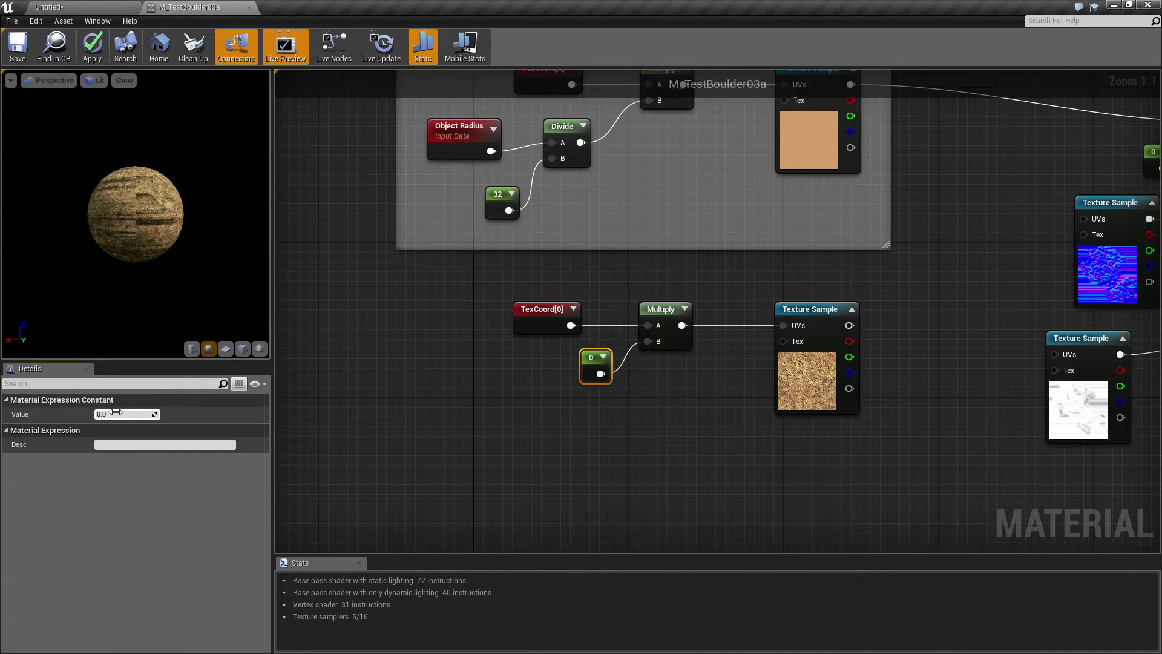
type("1")
key("Return")
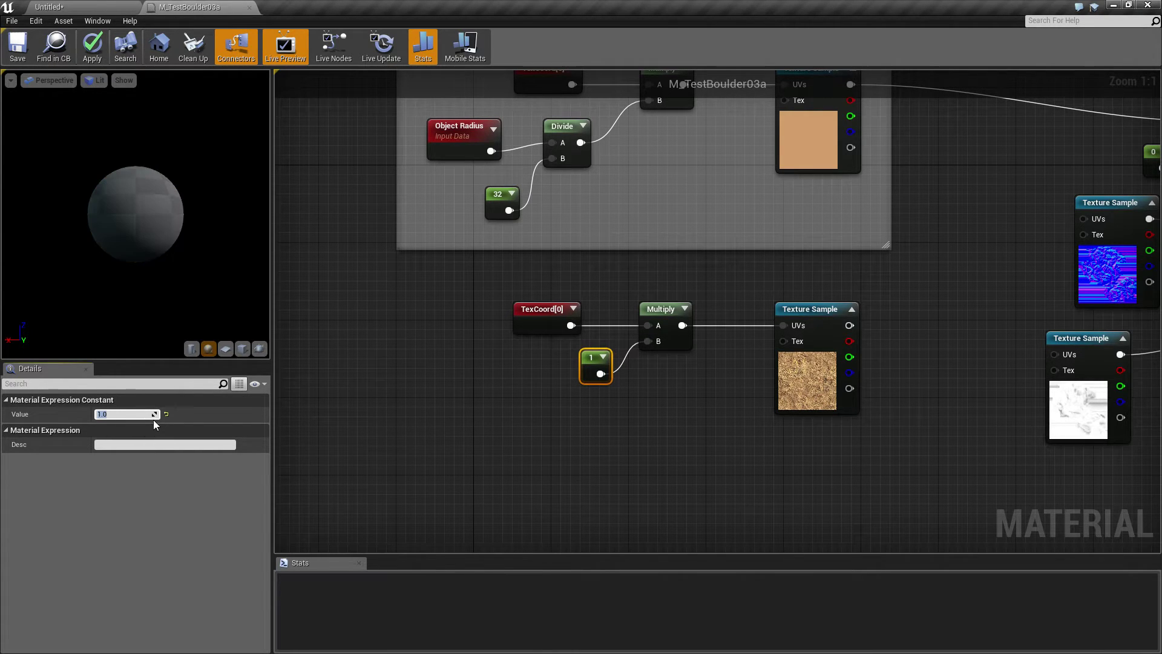
left_click_drag(489, 320, 681, 409)
left_click_drag(663, 310, 673, 310)
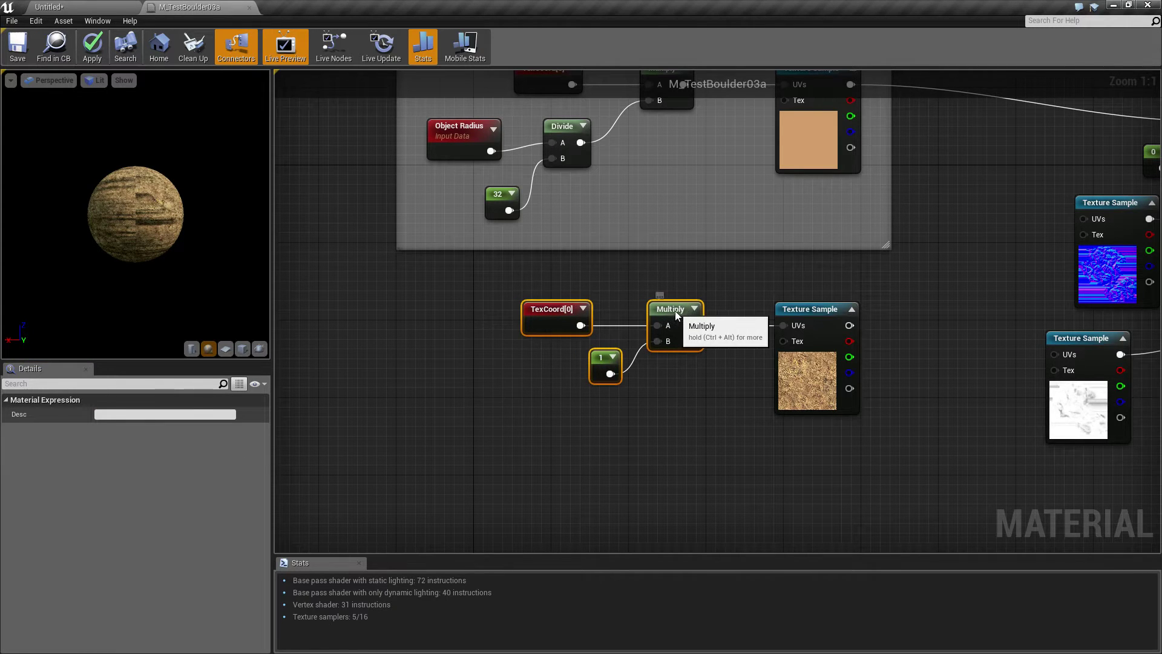
Try converting the duplicated Multiply's constant to a scalar parameter, and undo the conversion
right_click(601, 361)
left_click(651, 370)
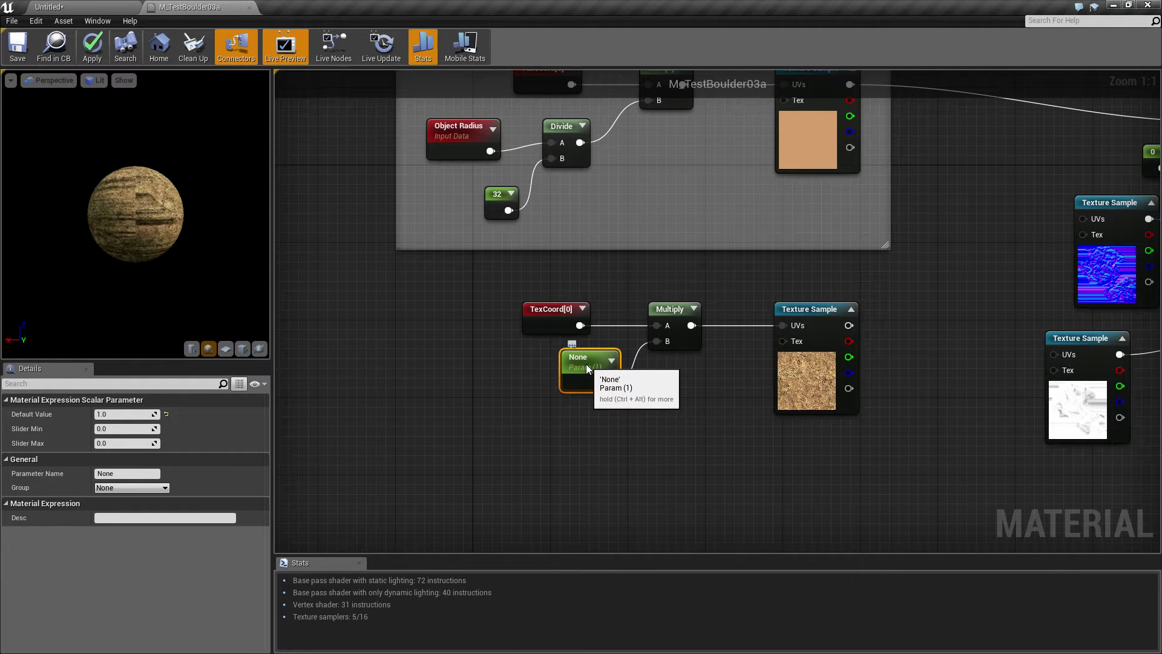
key("ctrl+z")
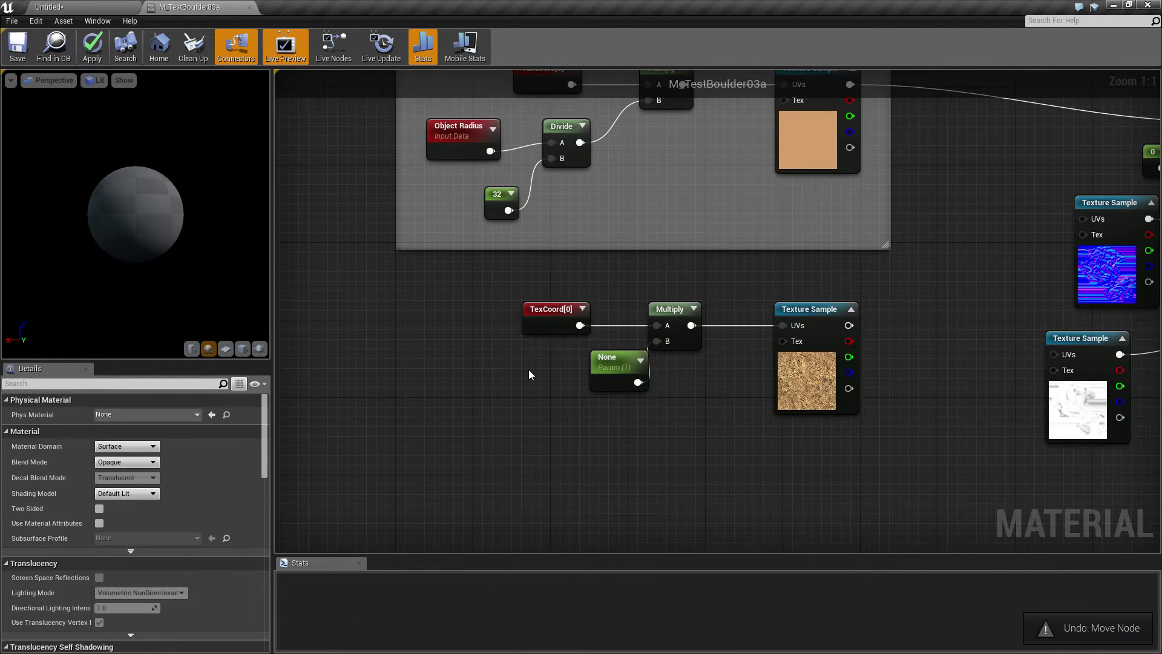
key("ctrl+z")
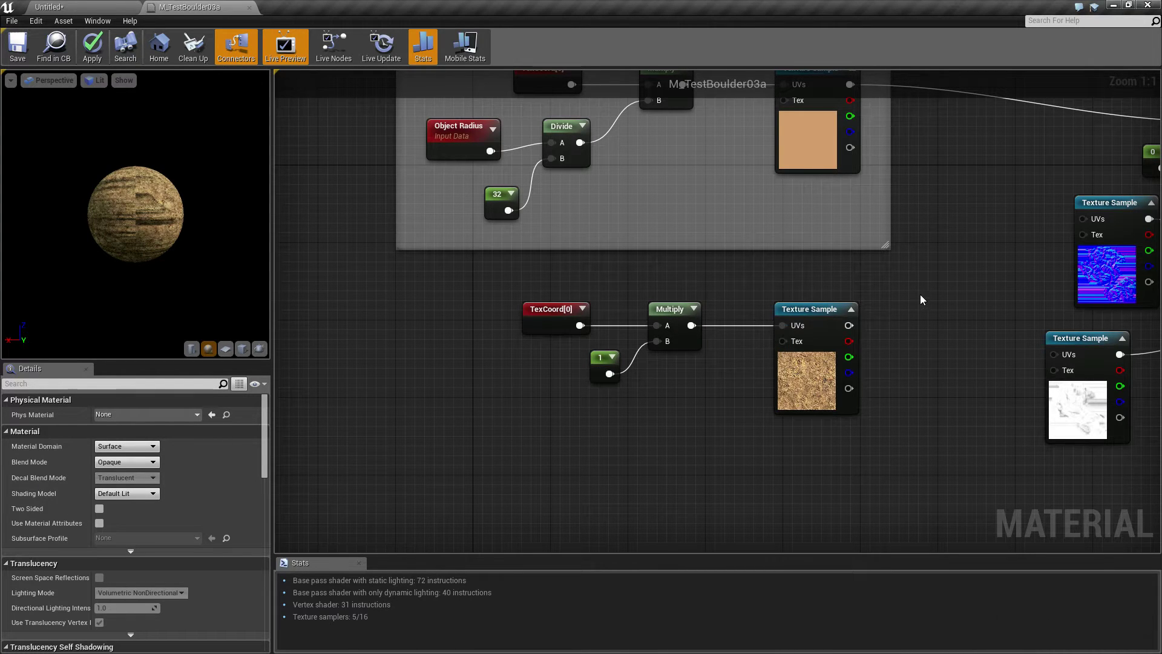
Group the duplicated TexCoord, constant, Multiply and Texture Sample nodes in a comment titled "Distant"
left_click_drag(470, 291, 855, 427)
key("c")
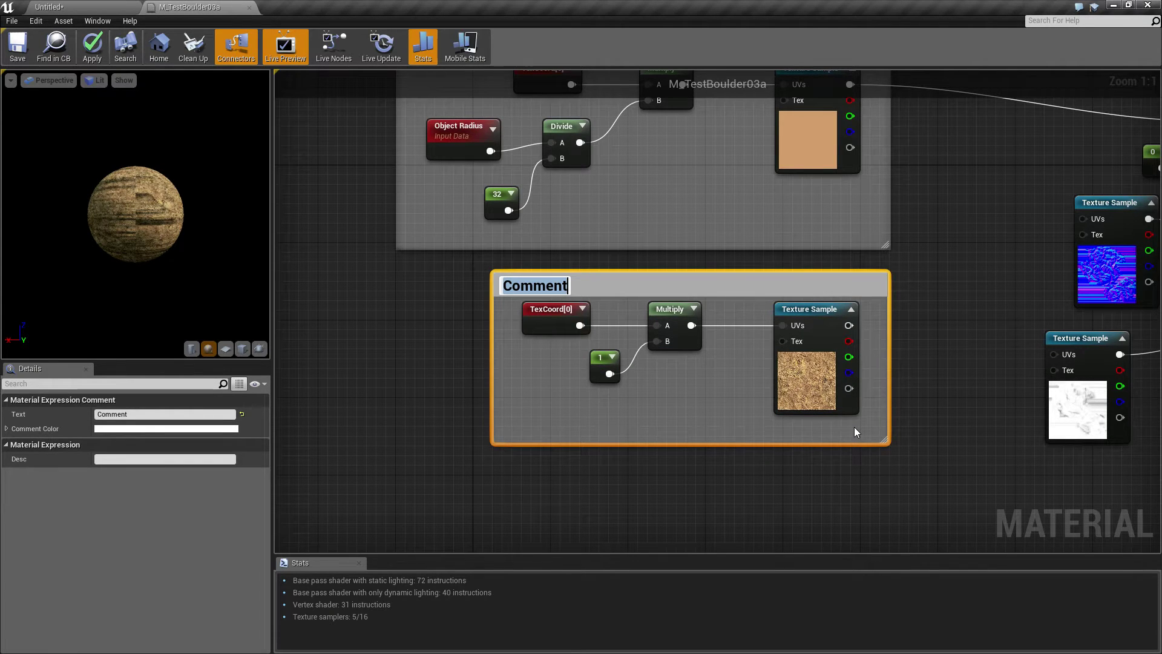
type("Distant")
key("Return")
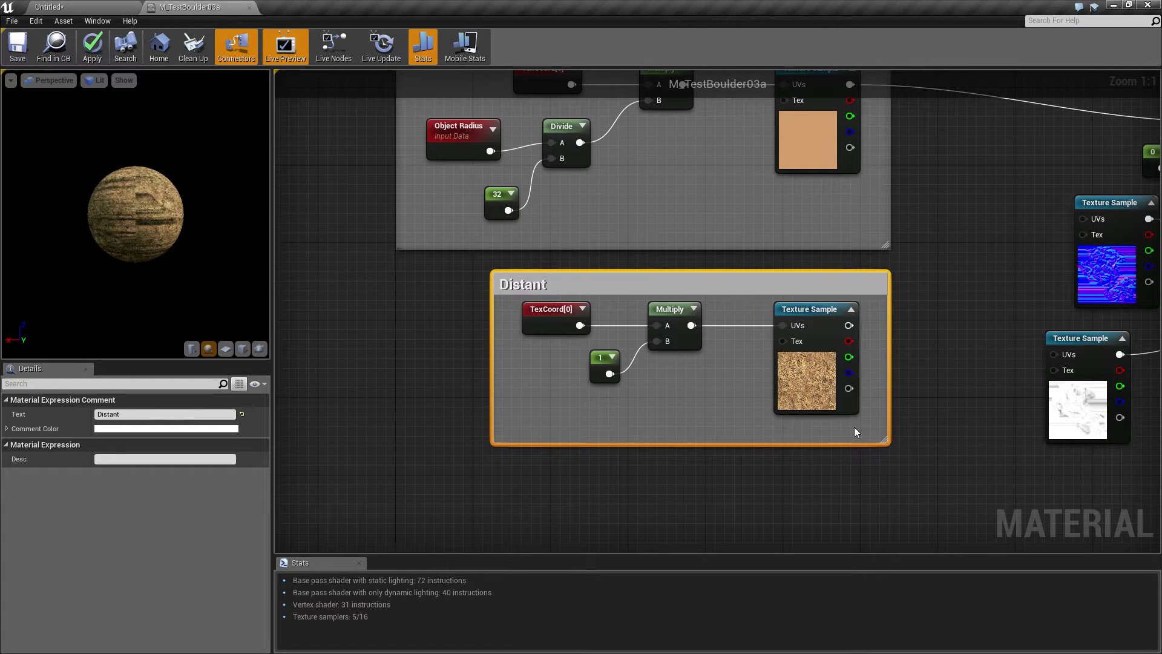
Move the Object scaled and Distant comment groups farther away from the material output node, keeping them aligned
scroll(418, 317, "down", 2)
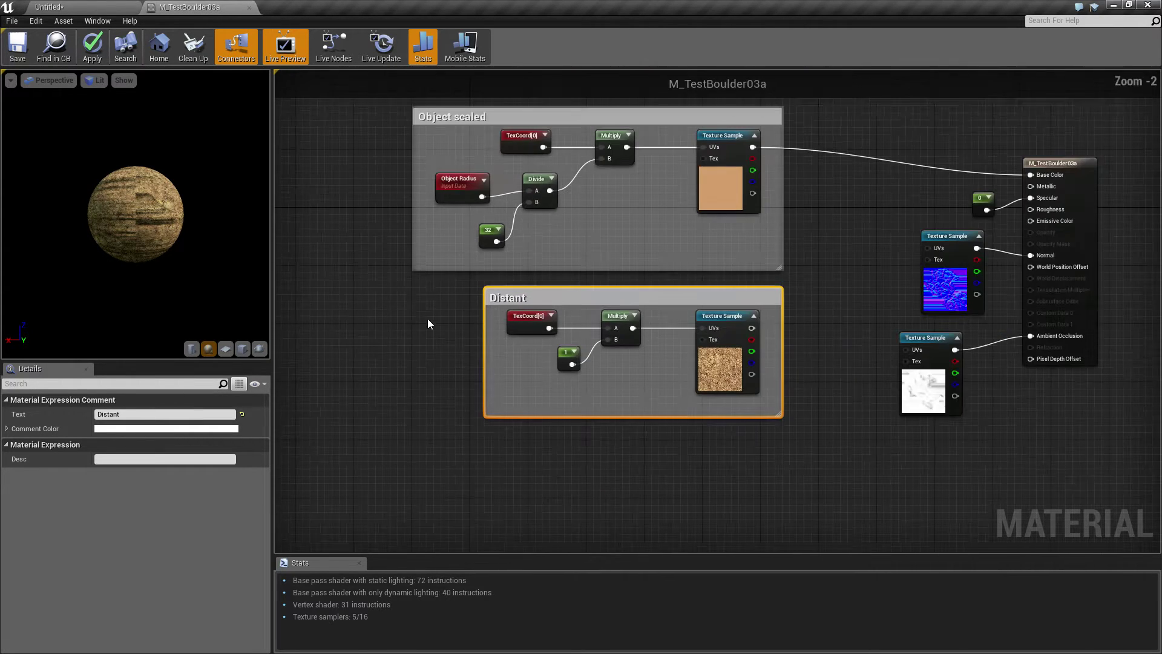
left_click_drag(351, 146, 761, 420)
left_click_drag(648, 120, 524, 120)
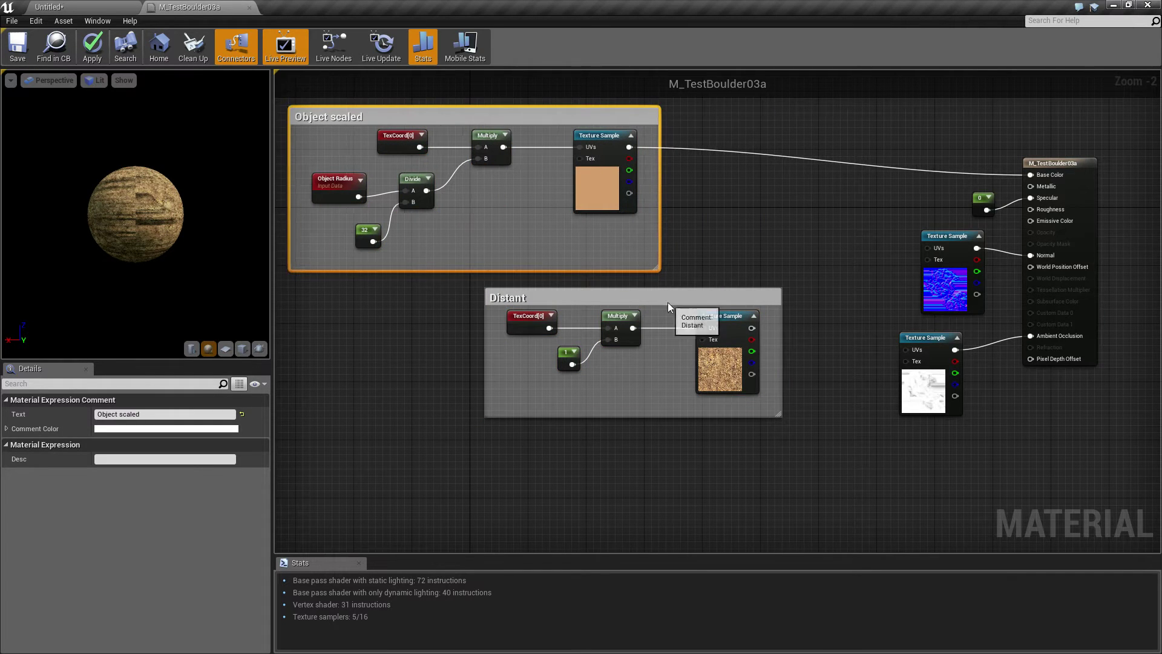
left_click_drag(681, 305, 558, 305)
Add a Distance node in the empty graph area below the Distant group
right_click_drag(437, 487, 725, 336)
right_click(645, 349)
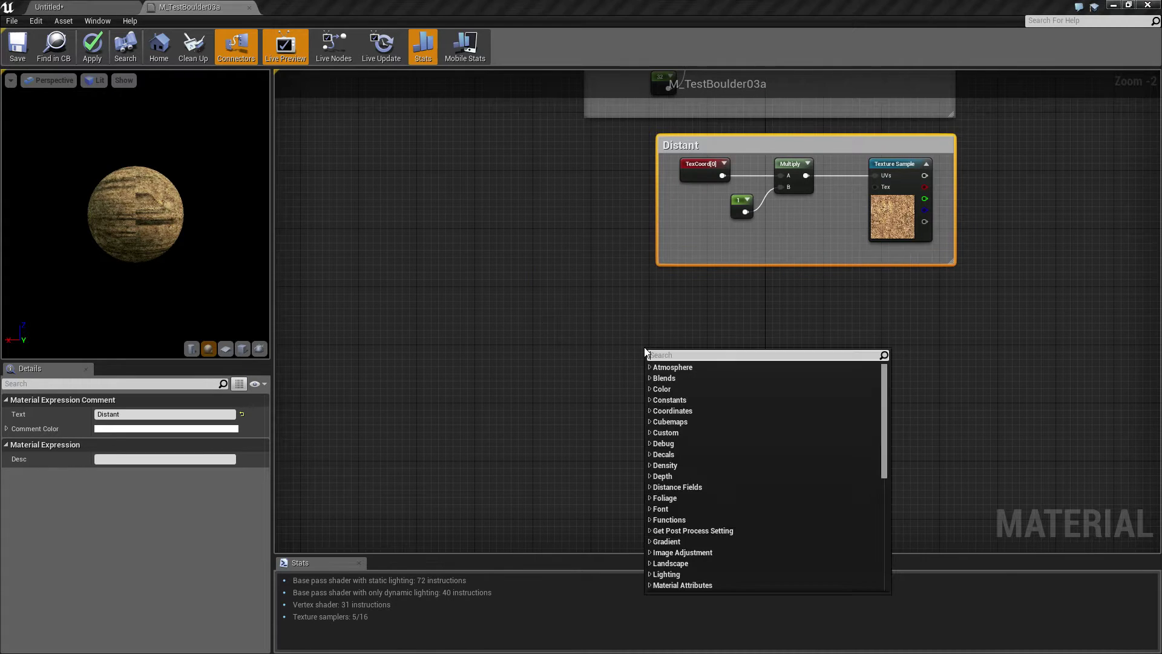
type("distance")
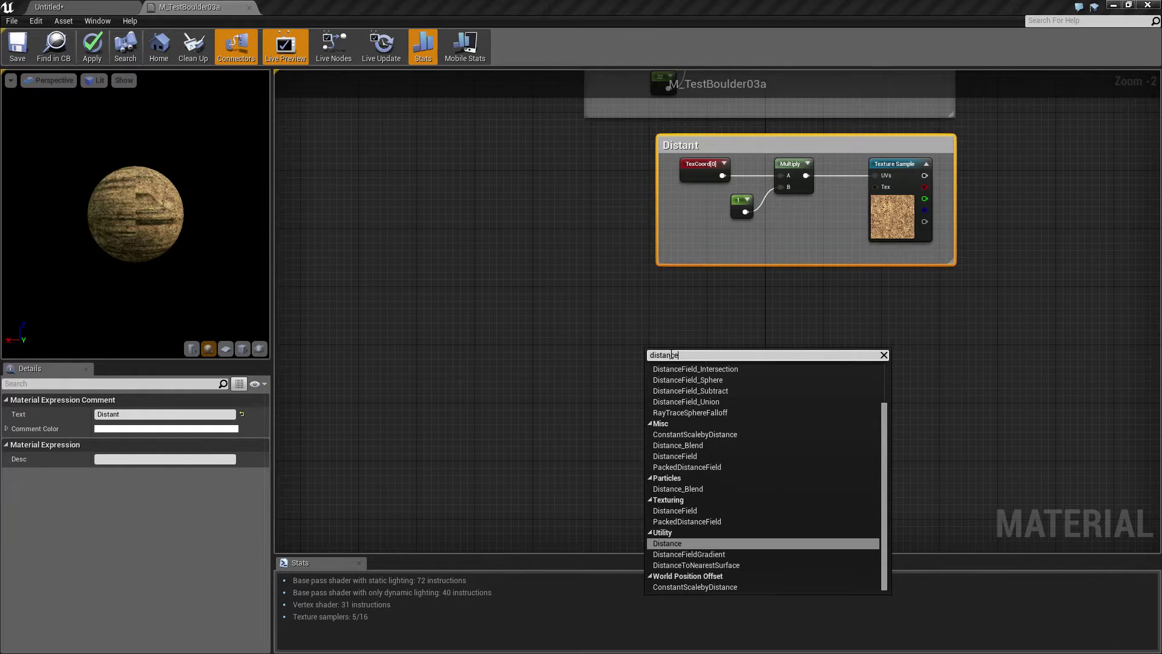
key("Return")
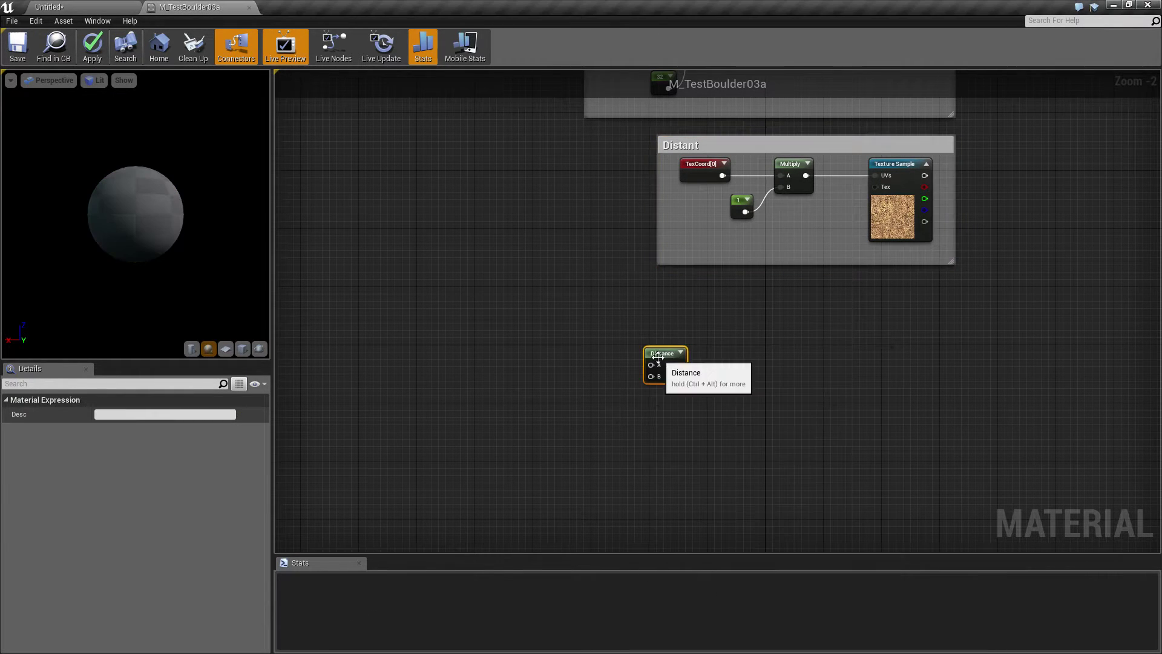
Shift the Distance node nearer to the Distant group and add a WorldPosition node beside it
key("ctrl+alt")
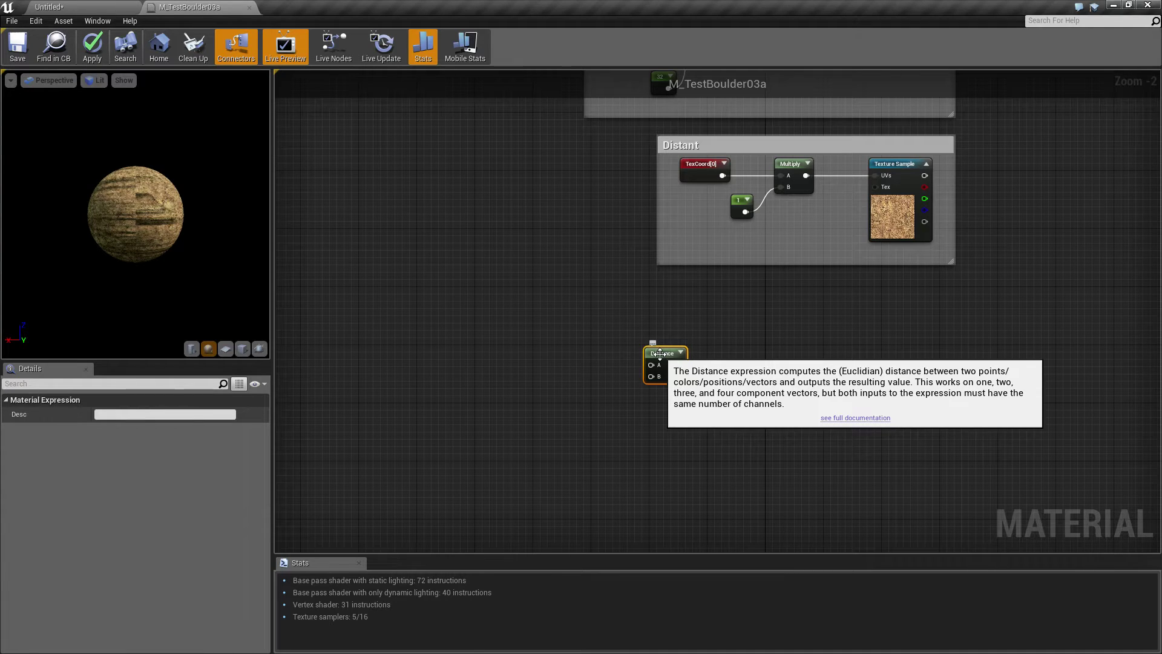
left_click_drag(660, 354, 674, 330)
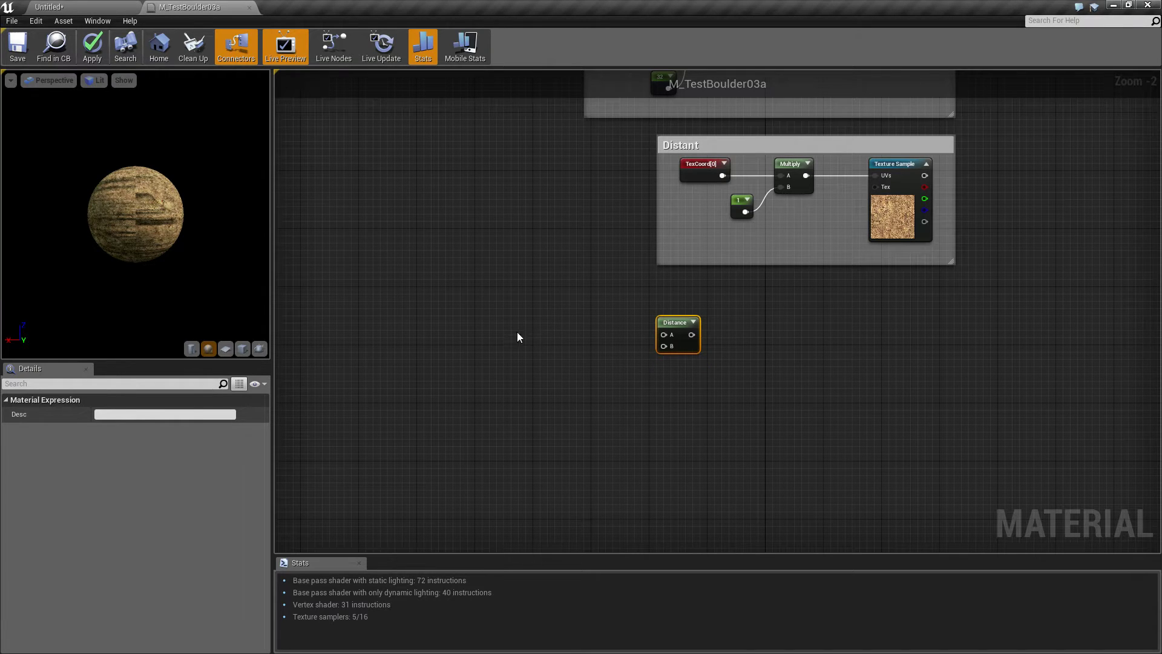
right_click(438, 325)
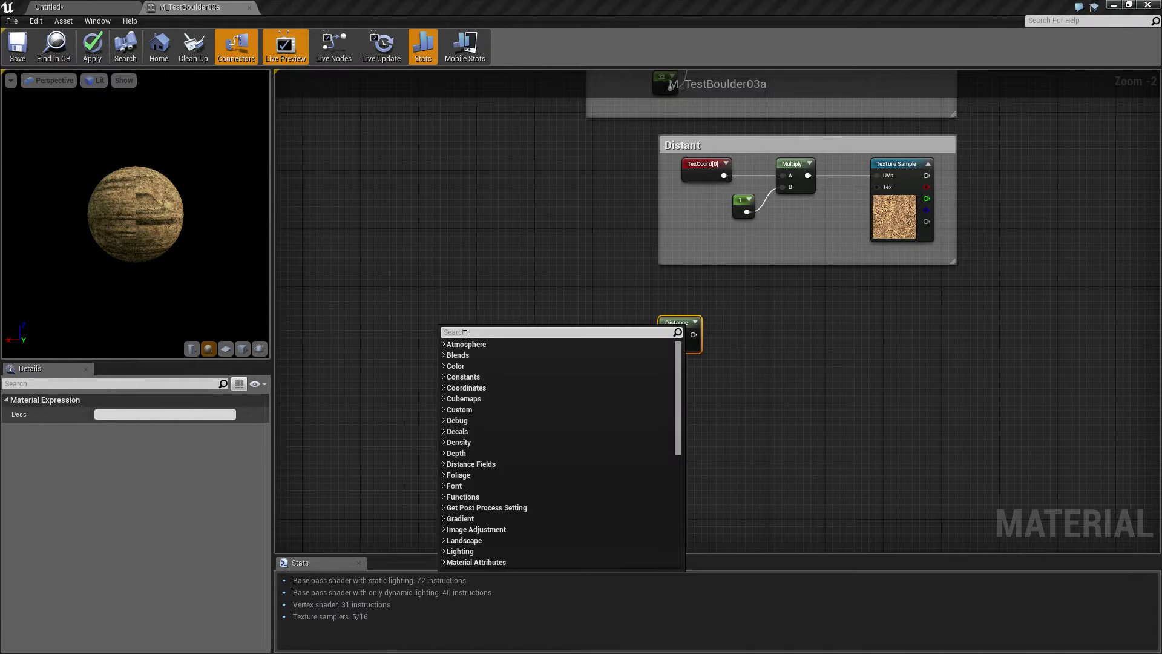
type("wo")
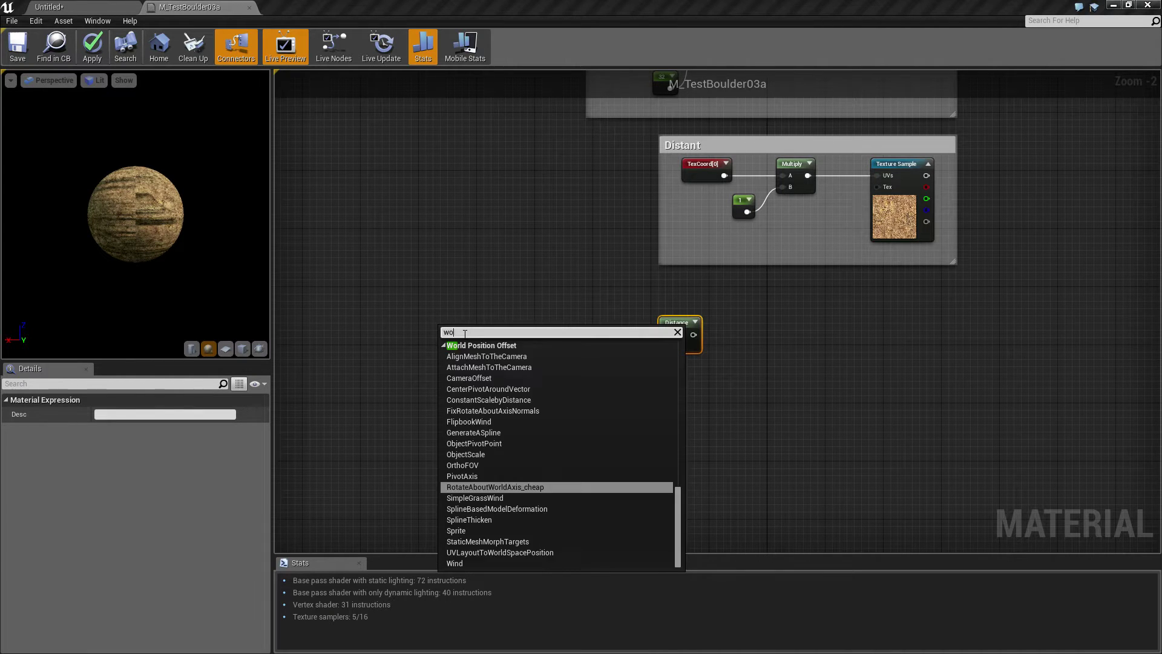
type("ld p")
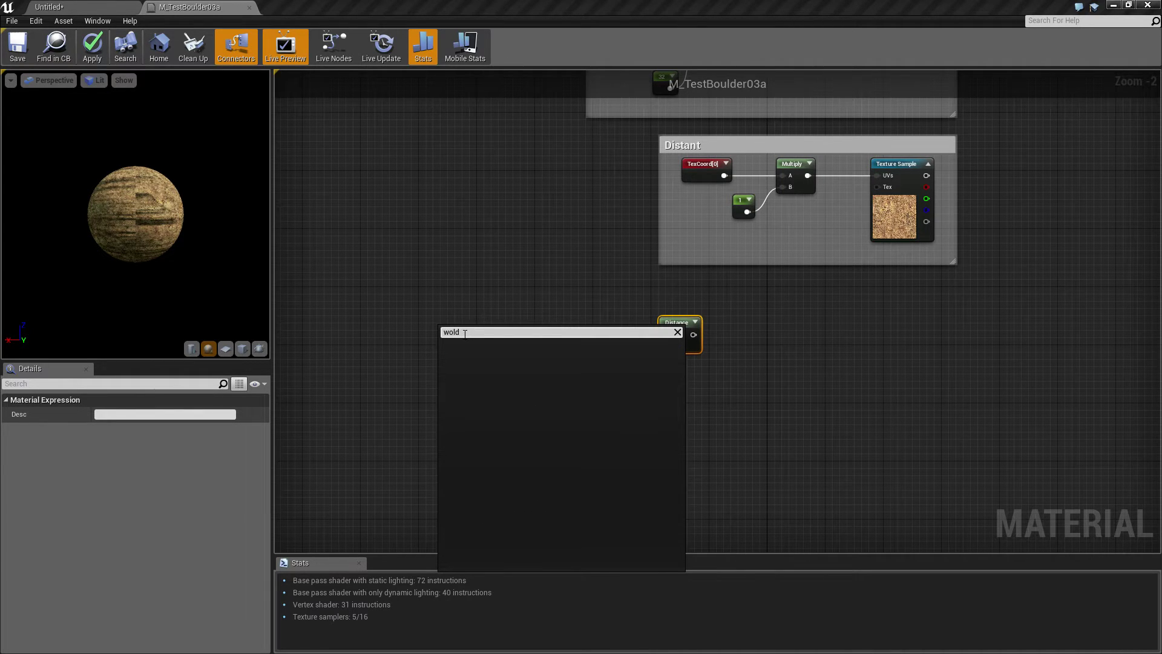
key("BackSpace")
key("BackSpace")
type("rld position")
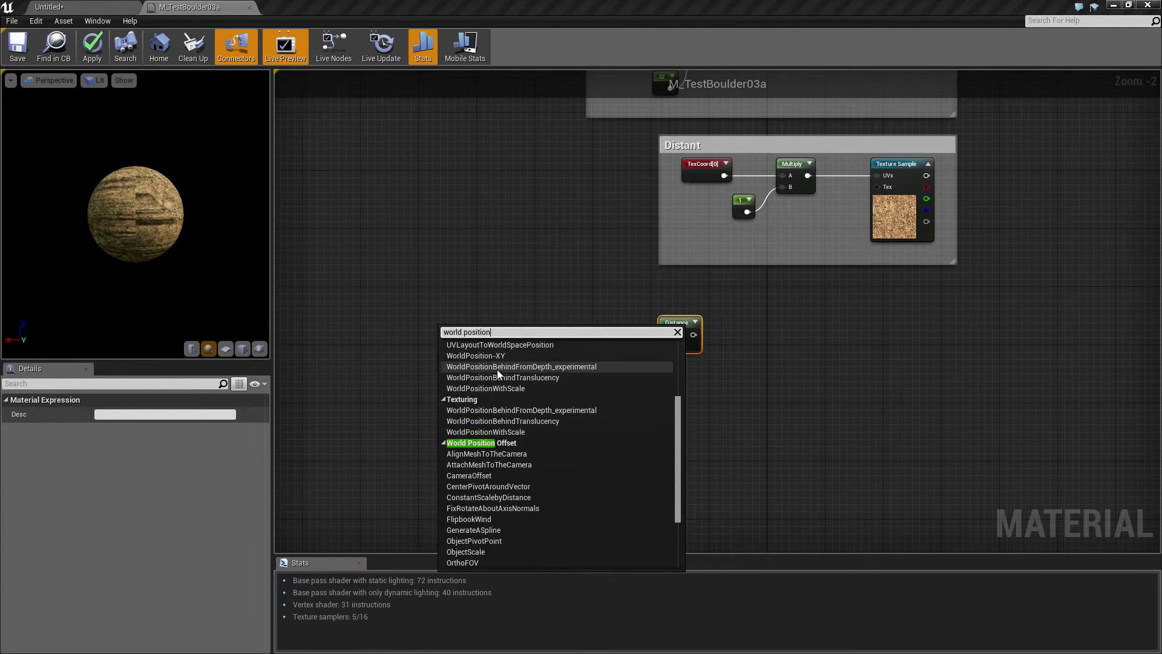
scroll(487, 368, "up", 5)
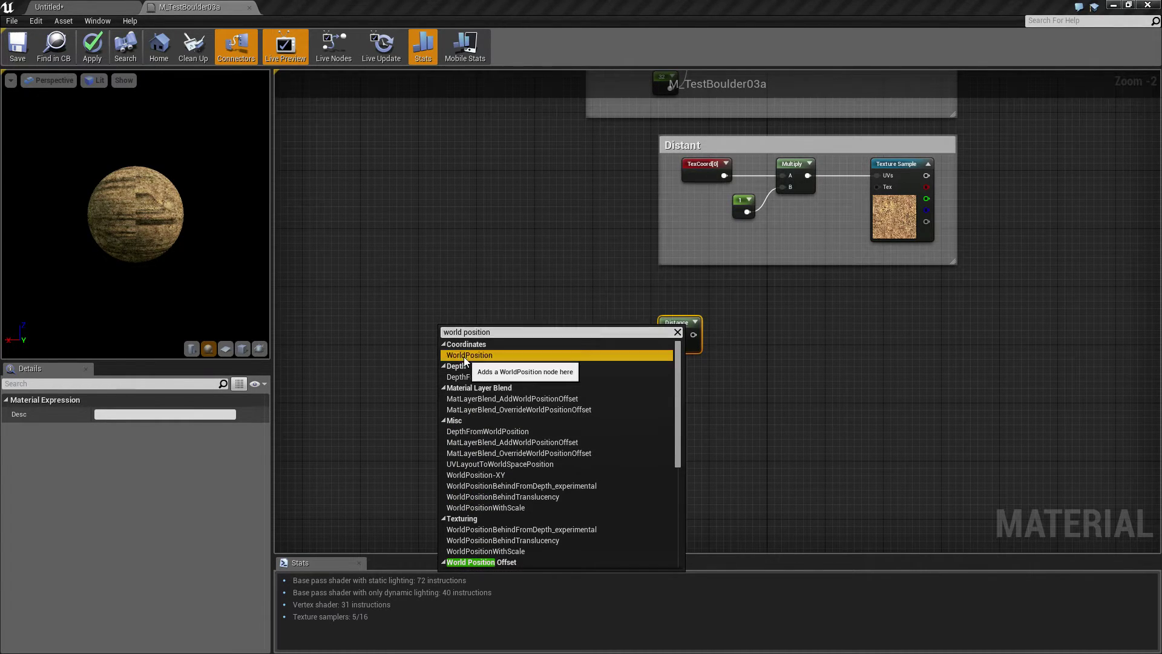
left_click(464, 357)
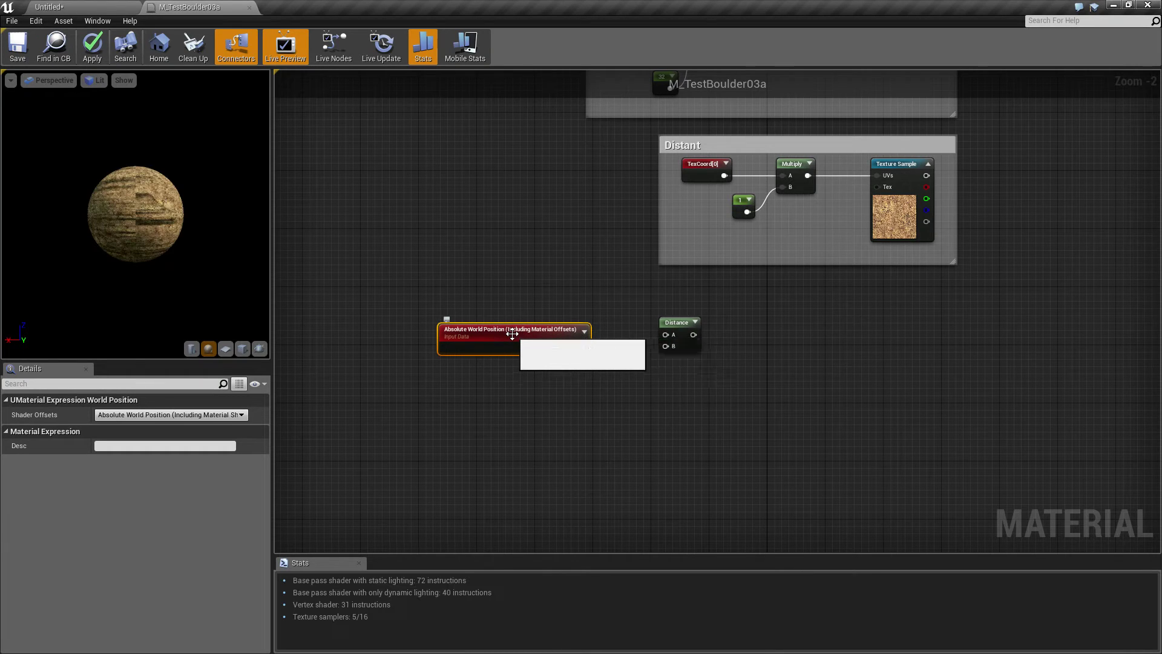
Connect Absolute World Position to the Distance node's A input and place it slightly above the Distance node
key("ctrl+alt")
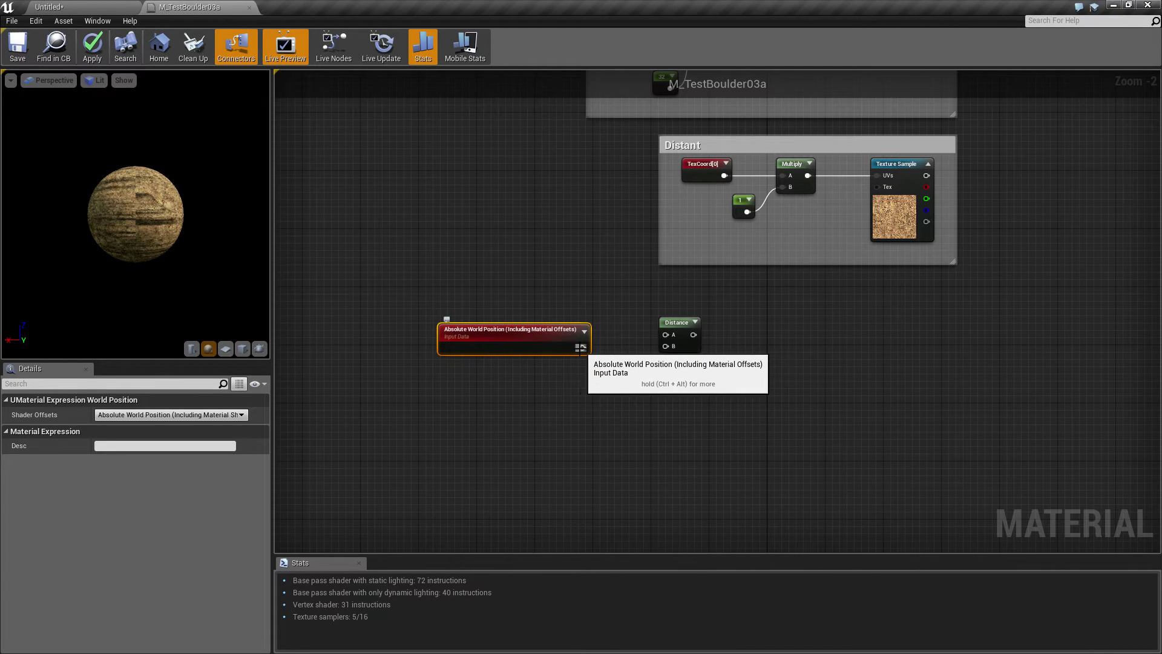
left_click_drag(581, 348, 670, 337)
left_click_drag(512, 329, 521, 301)
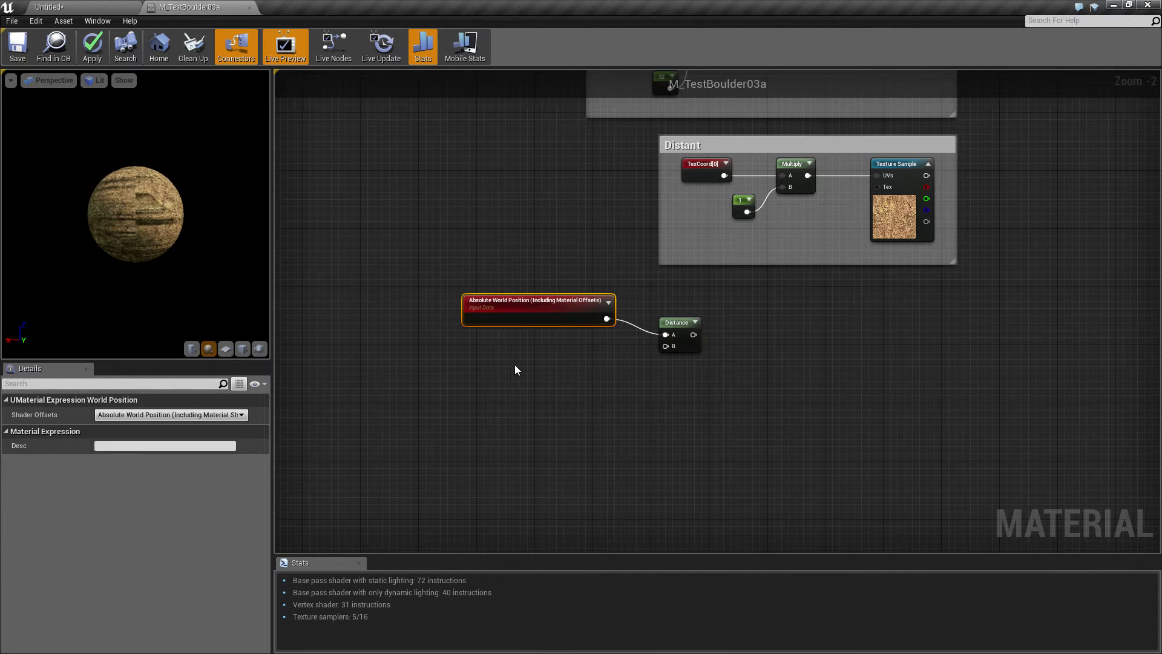
Add a CameraPositionWS node below Absolute World Position and connect it to the Distance node's B input
right_click(491, 367)
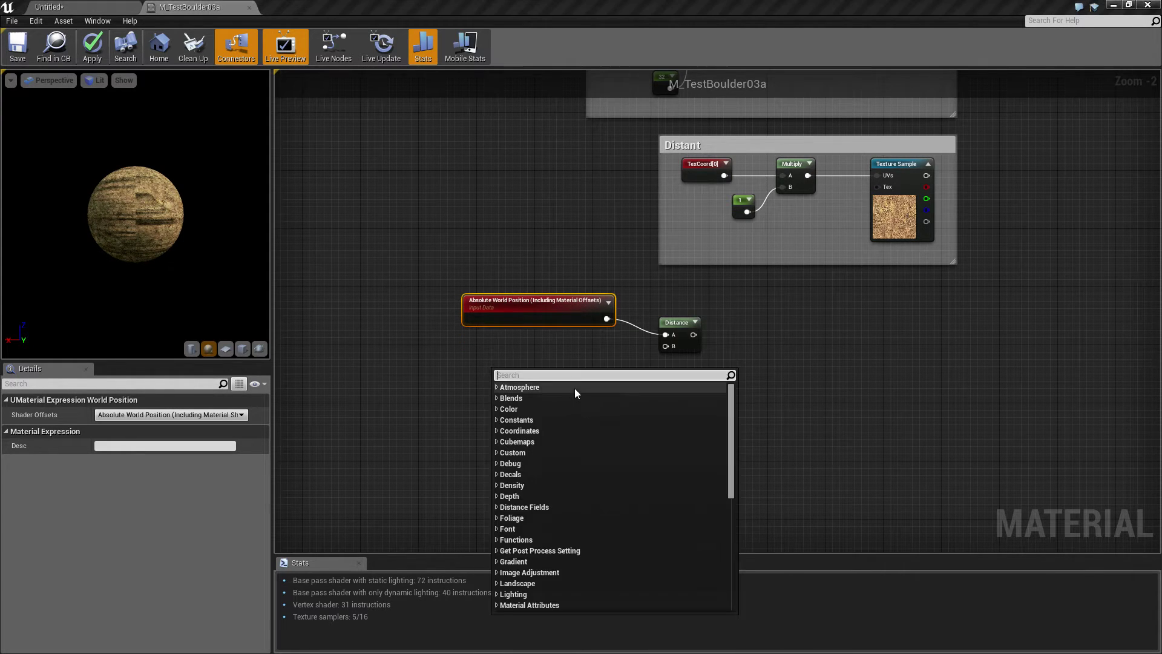
type("camera")
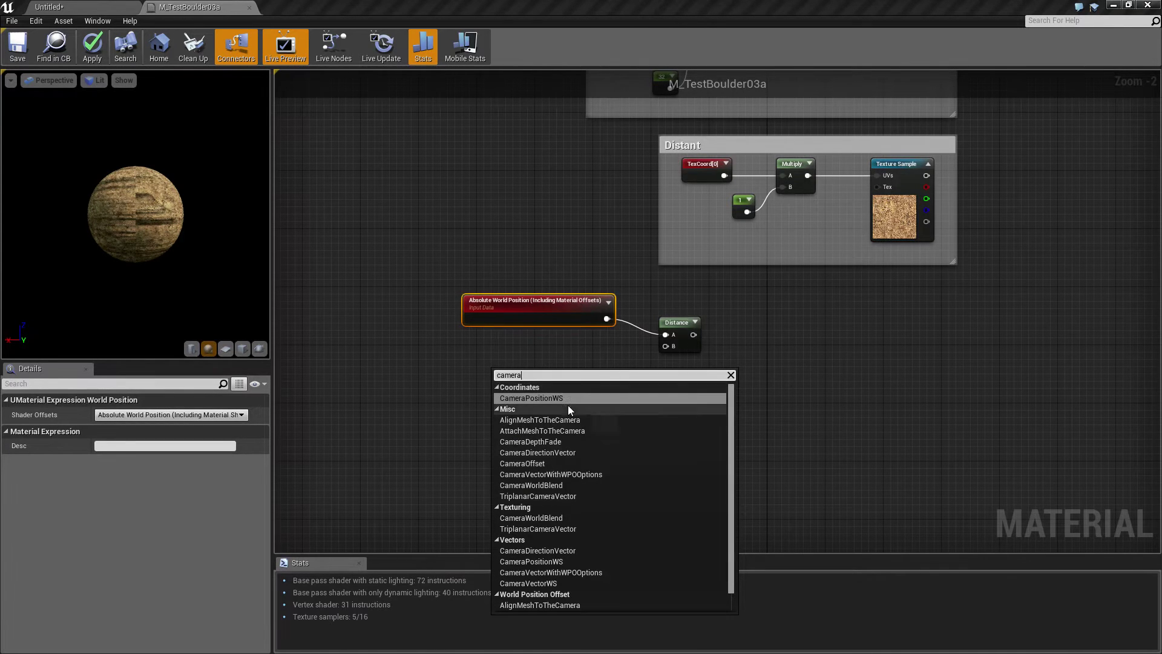
left_click(558, 397)
left_click_drag(520, 379, 679, 346)
left_click(632, 361)
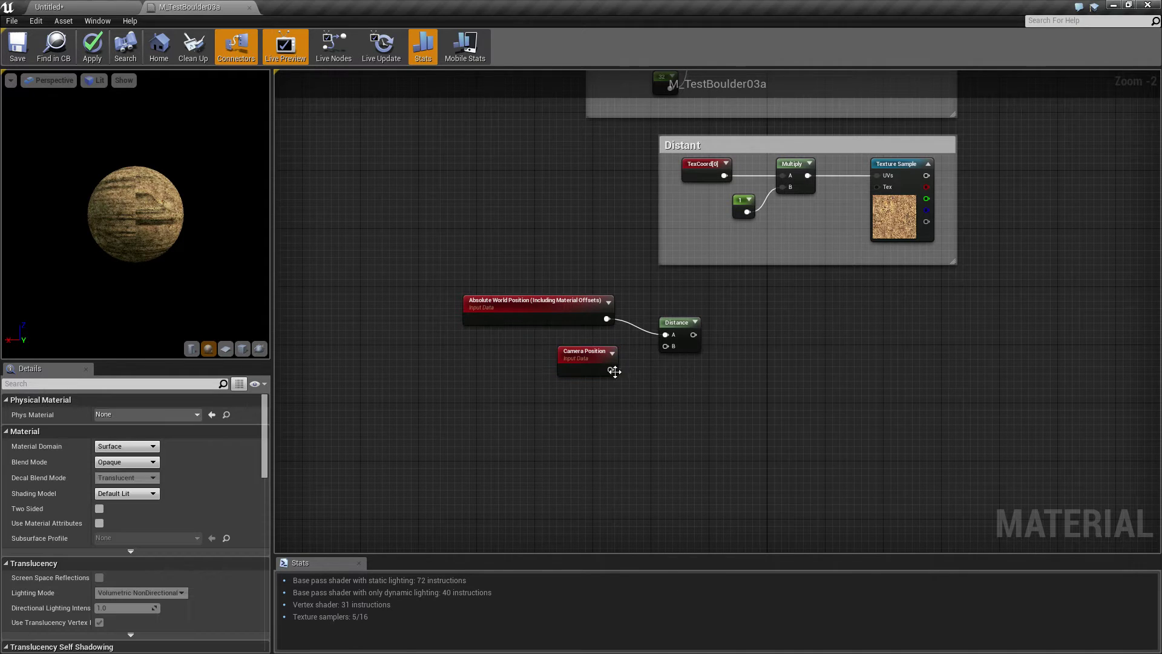
left_click_drag(611, 369, 665, 346)
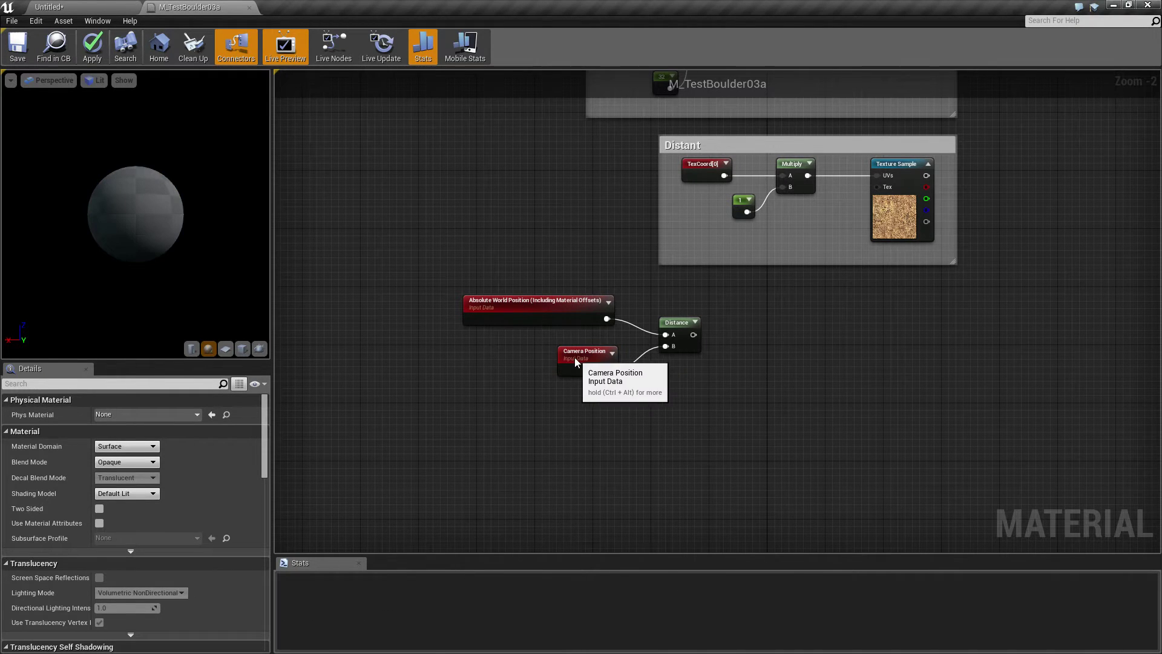
left_click_drag(572, 357, 565, 358)
Reposition the Absolute World Position, Camera Position and Distance nodes together below the Distant group
right_click_drag(751, 368, 558, 446)
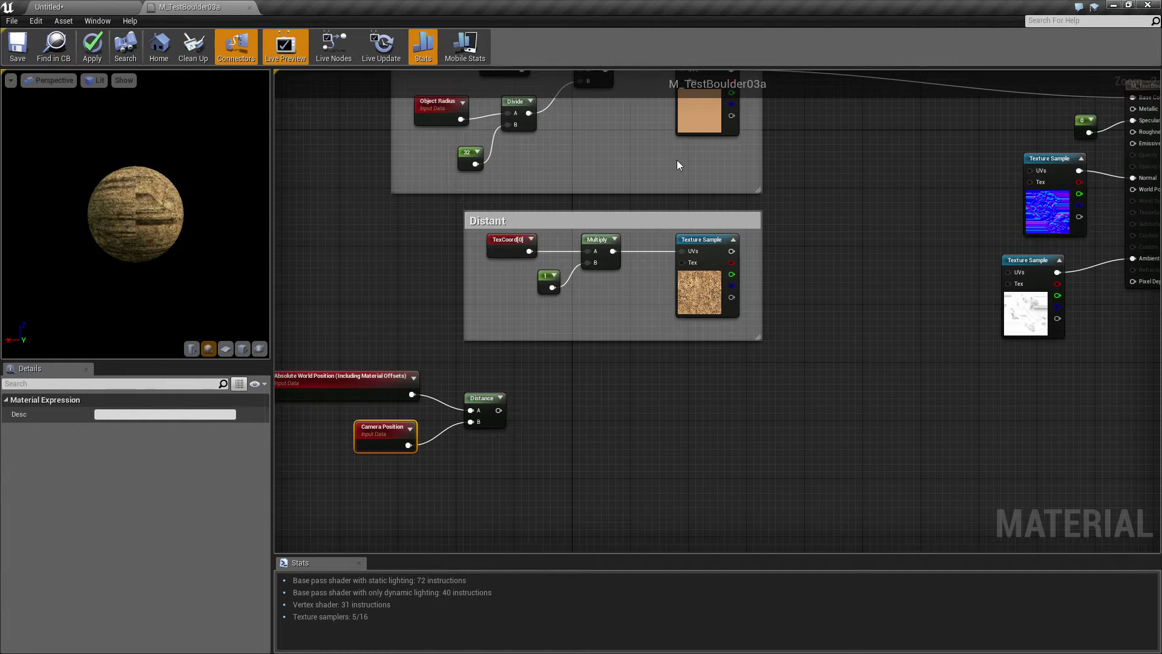
left_click_drag(330, 351, 490, 464)
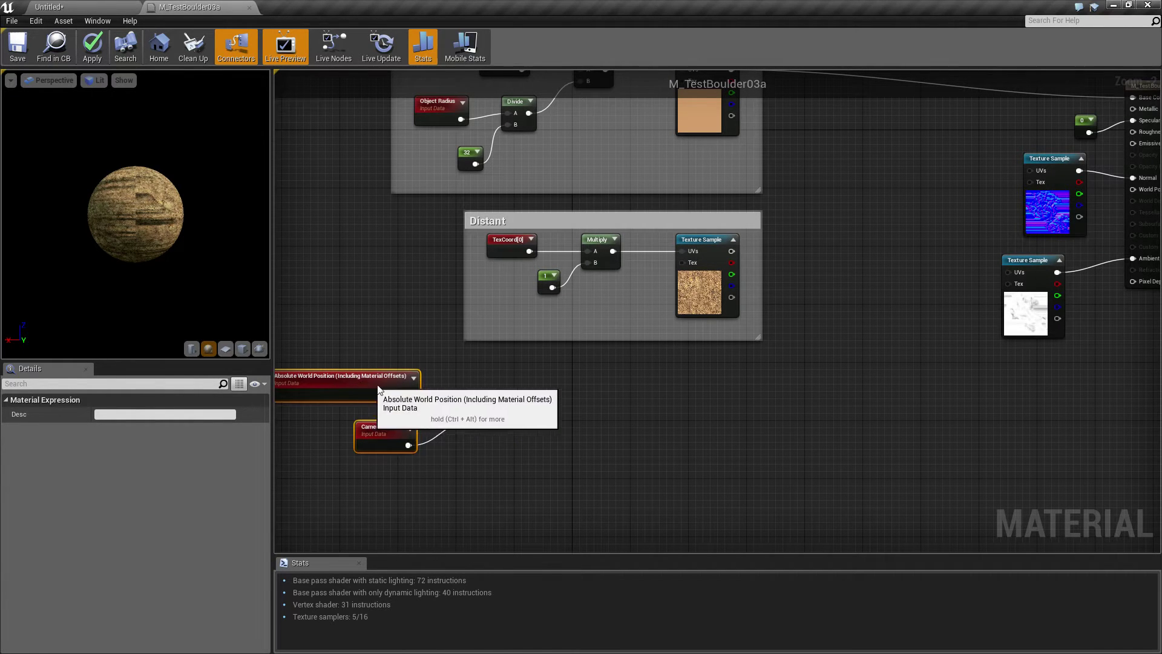
left_click_drag(381, 383, 461, 382)
right_click_drag(659, 409, 691, 409)
left_click_drag(605, 396, 515, 401)
Add a Lerp blending the Object scaled texture (A) and Distant texture (B) with Distance as Alpha, and feed it into Base Color
right_click_drag(902, 245, 779, 334)
left_click(747, 267)
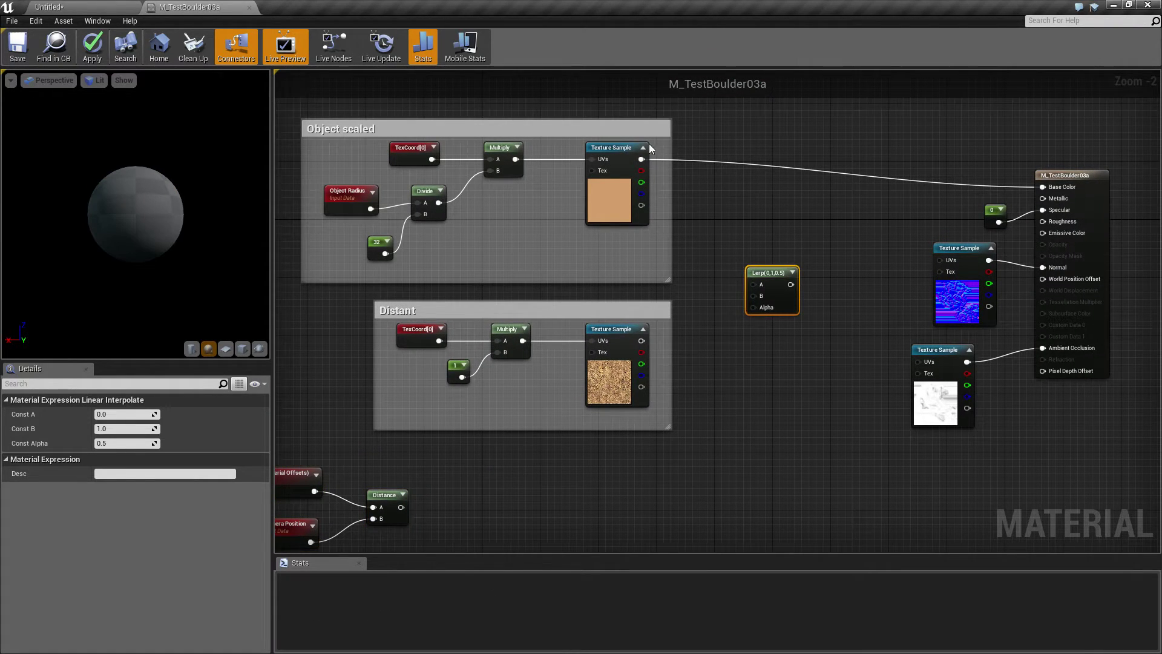
left_click_drag(641, 159, 754, 283)
left_click_drag(640, 340, 754, 296)
left_click_drag(400, 507, 761, 311)
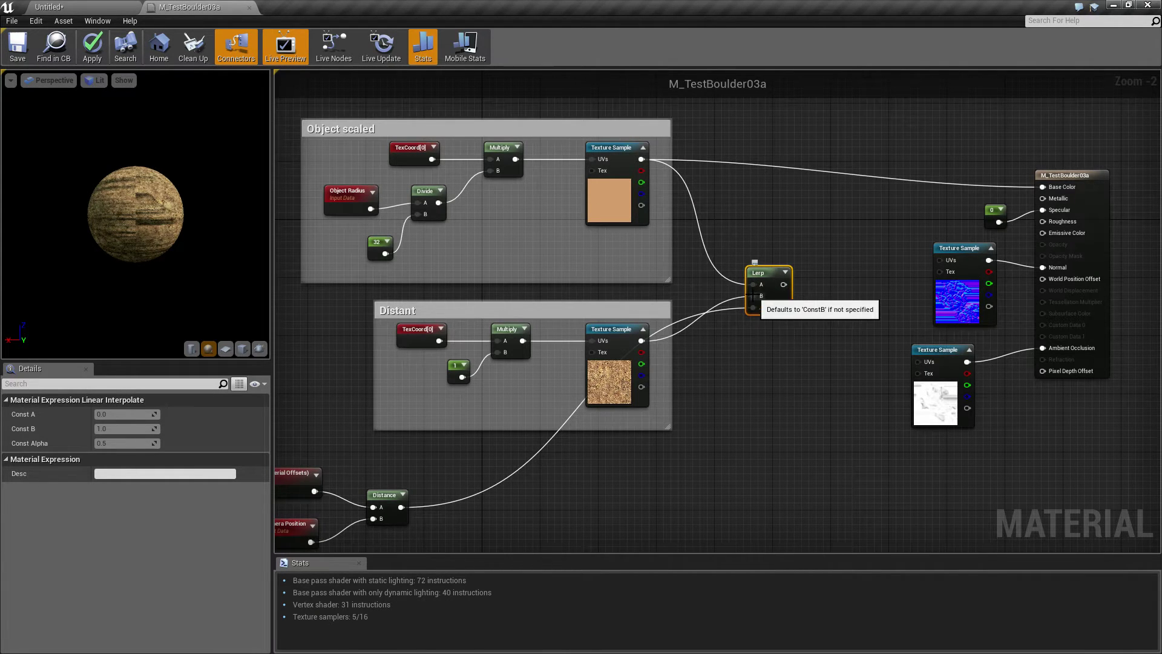
left_click_drag(783, 283, 1042, 186)
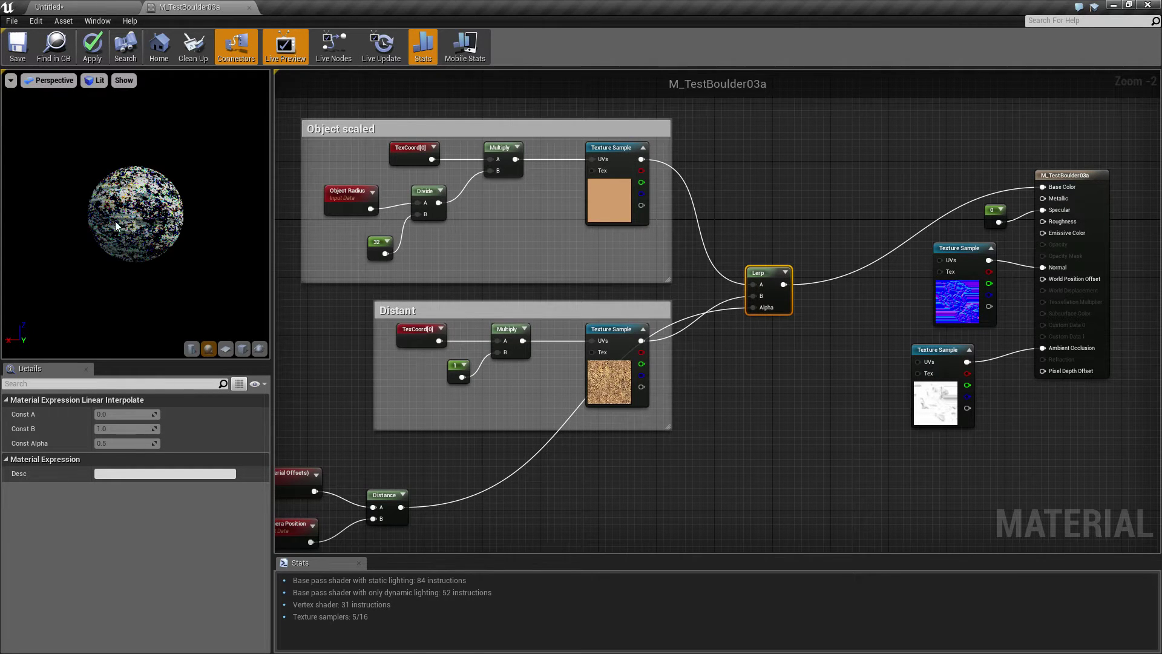
mouse_move(123, 231)
right_mouse_down()
mouse_move(123, 139)
mouse_move(123, 236)
right_mouse_up()
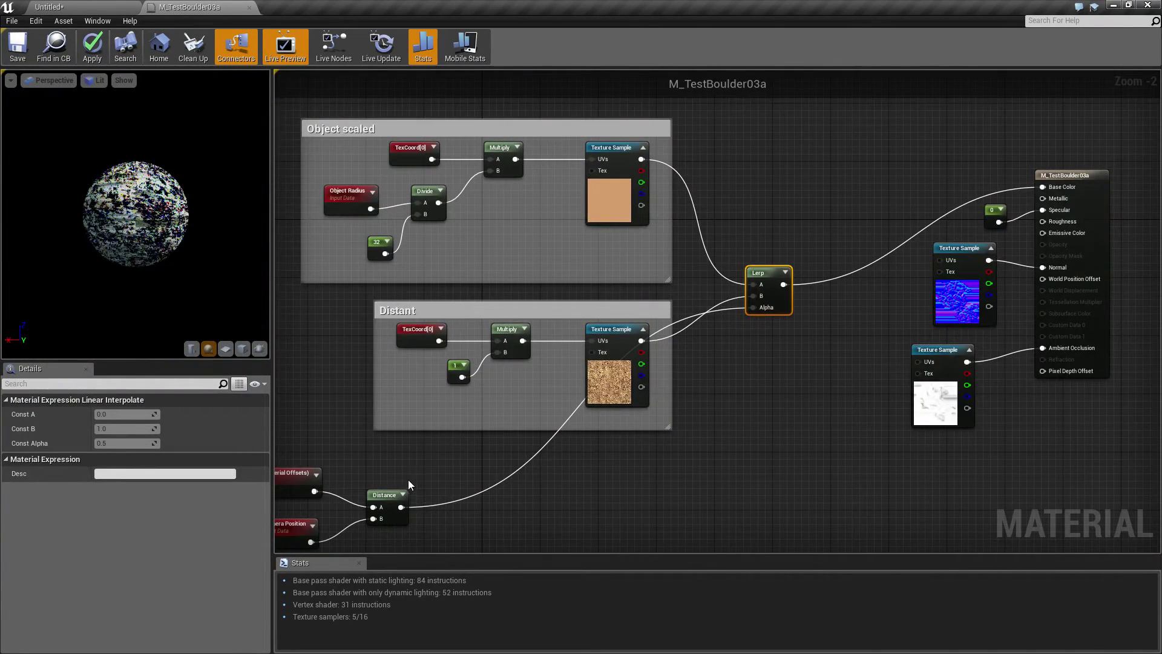
Check the Distance node's description and enclose the Lerp node in a comment box
right_click_drag(407, 478, 528, 425)
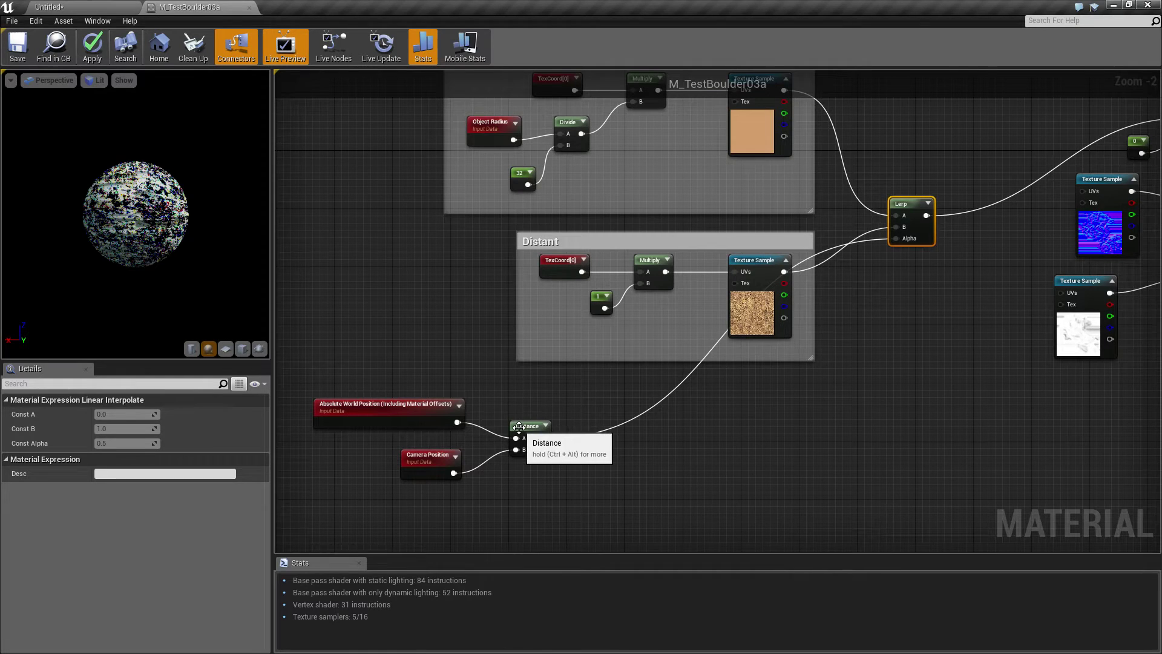
key("ctrl+alt")
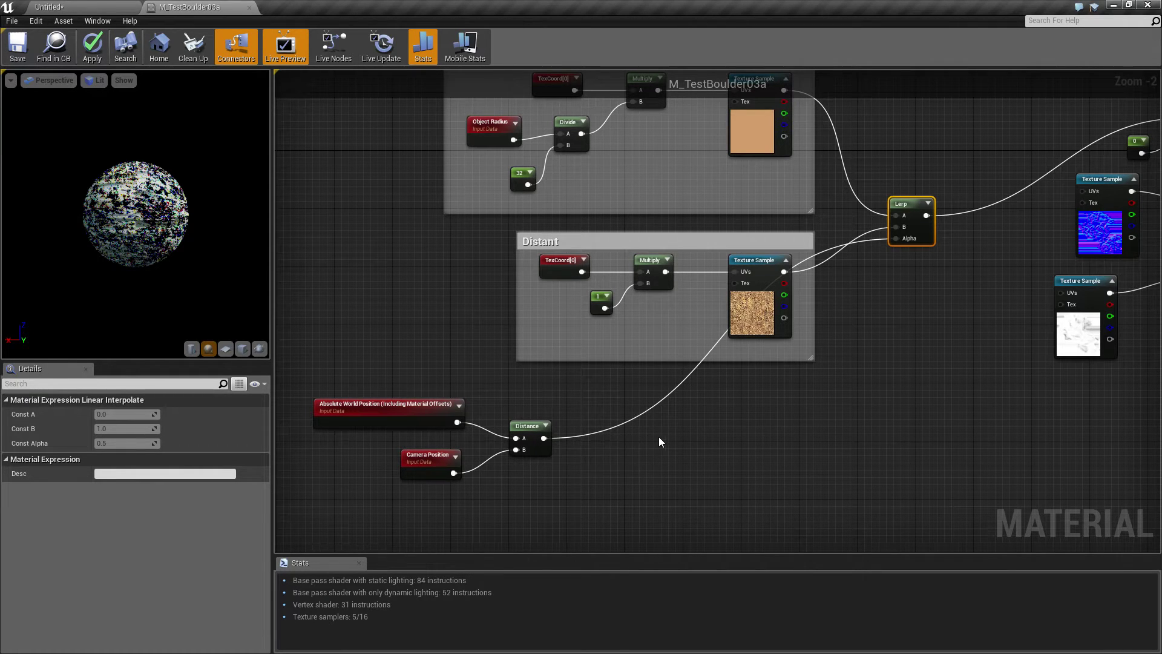
key("c")
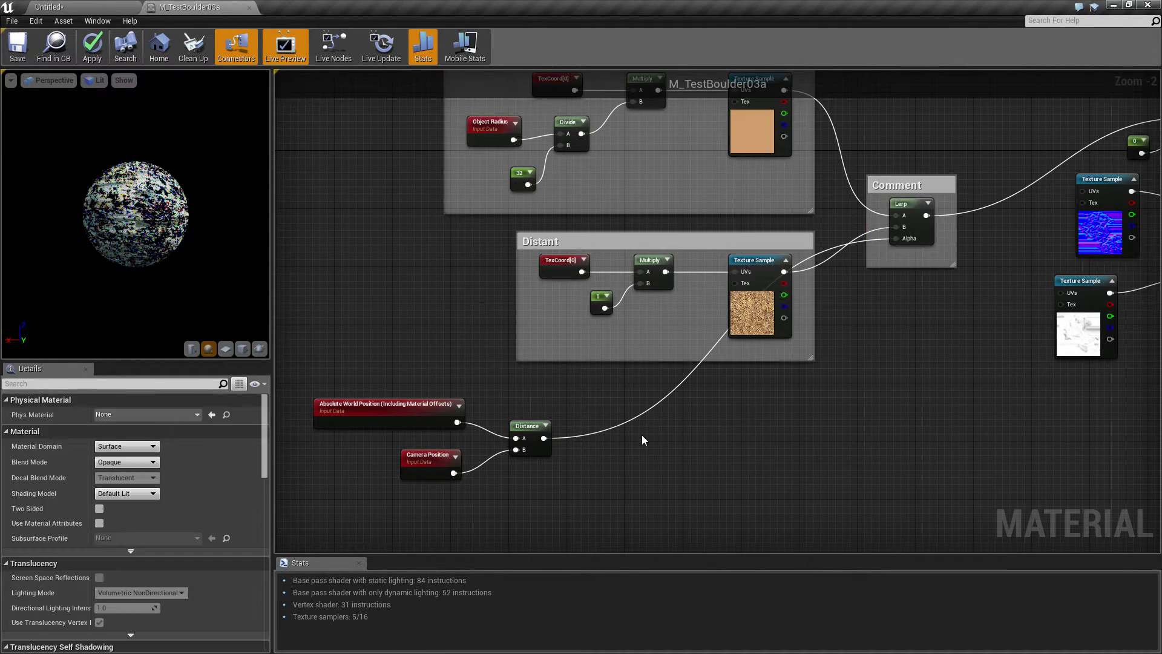
key("c")
left_click(659, 449)
key("Delete")
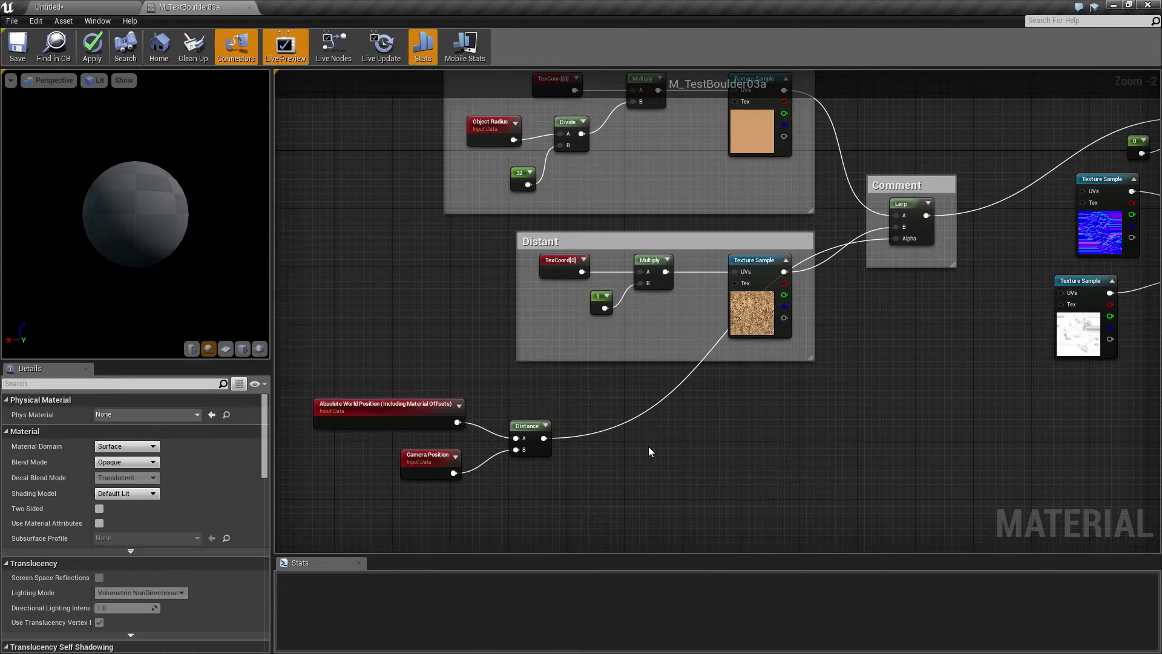
Add a Clamp node and wire it between the Distance output and the Lerp's Alpha input
right_click(648, 446)
type("clamp")
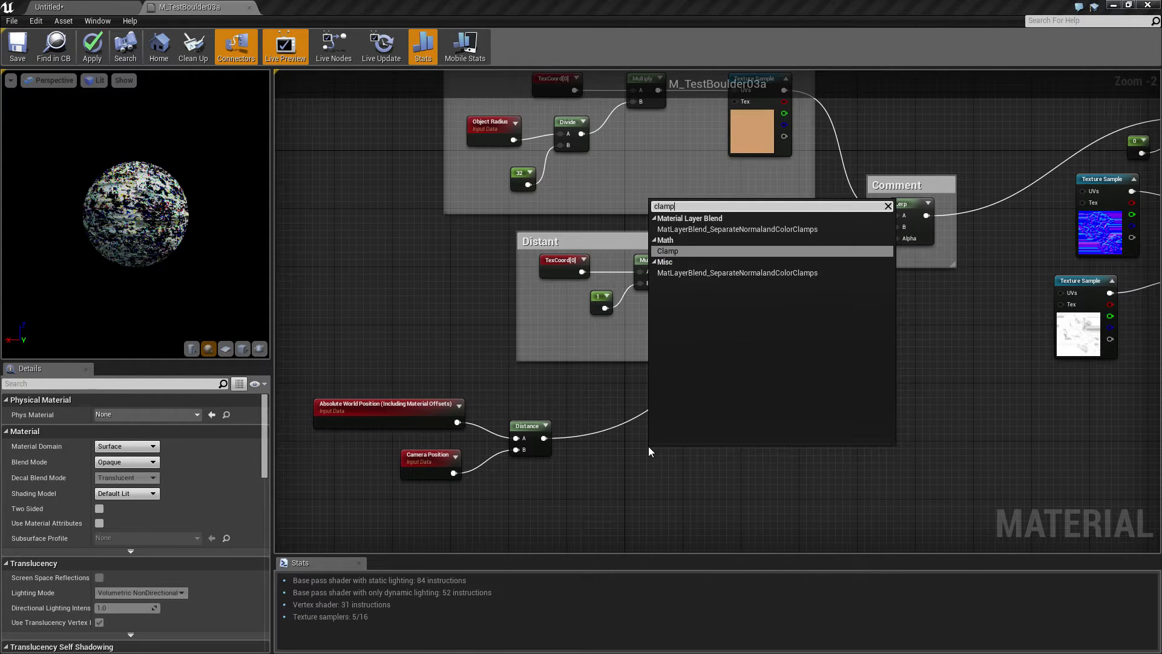
key("Return")
left_click_drag(665, 456, 665, 426)
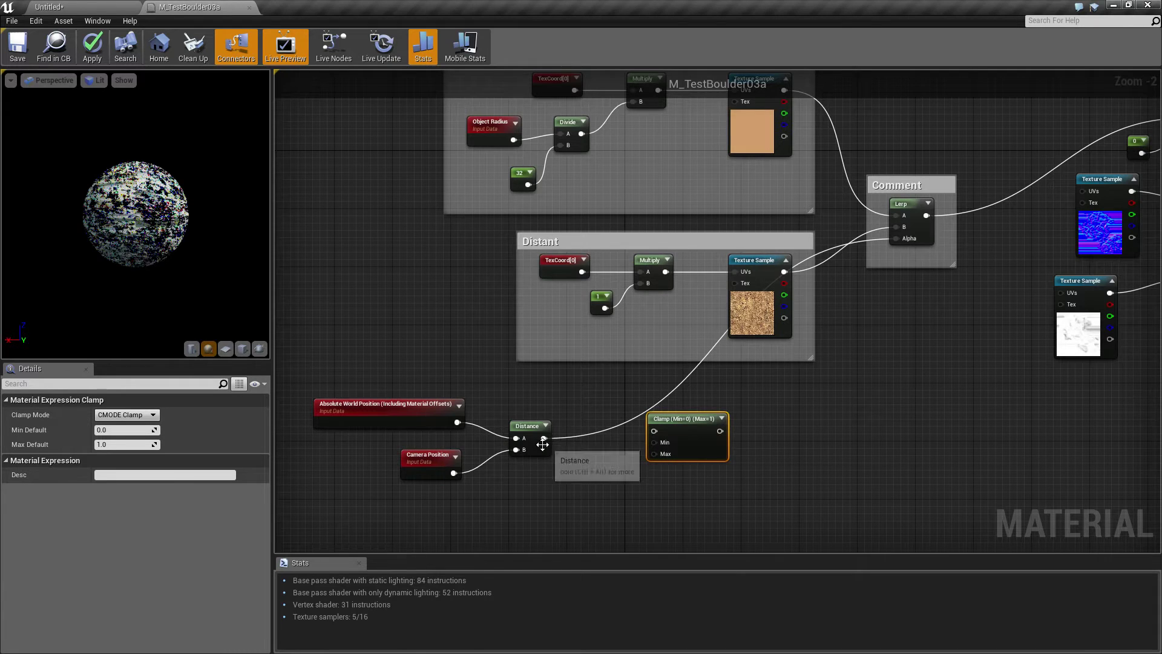
left_click_drag(544, 438, 895, 239)
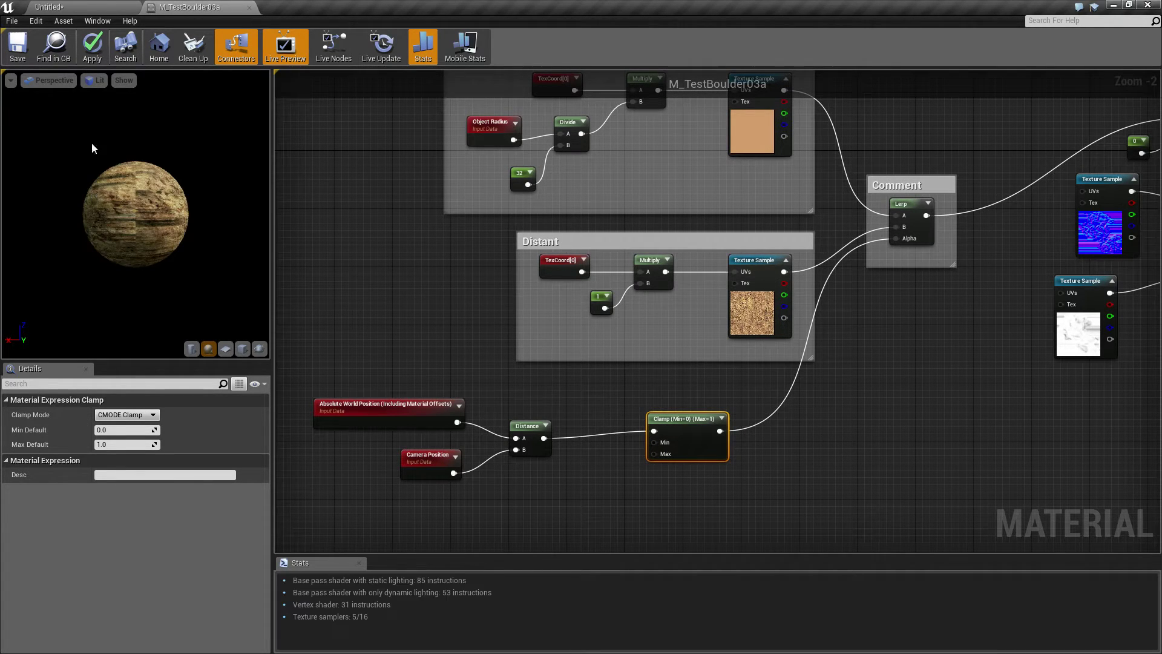
Insert a Divide node between Distance and Clamp, moving the Clamp node over to make room
right_click_drag(127, 226, 126, 261)
left_click_drag(127, 260, 170, 284)
left_click_drag(111, 175, 137, 189)
mouse_move(65, 140)
right_mouse_down()
mouse_move(65, 199)
mouse_move(65, 145)
right_mouse_up()
right_click_drag(133, 209, 174, 277)
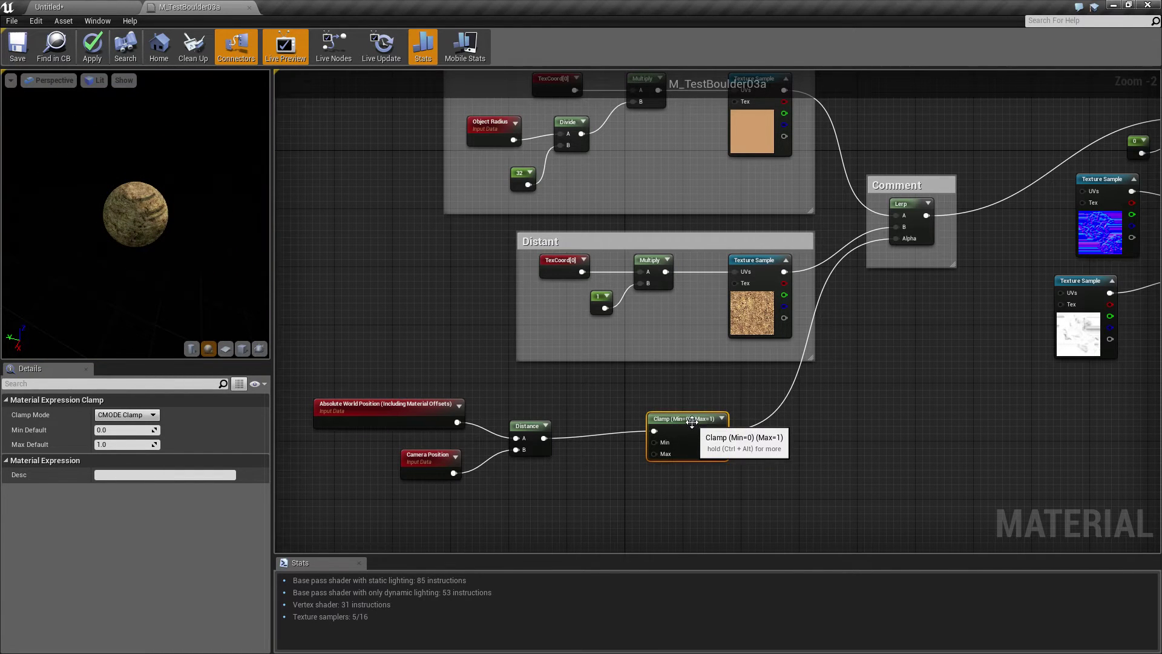
left_click_drag(693, 424, 758, 425)
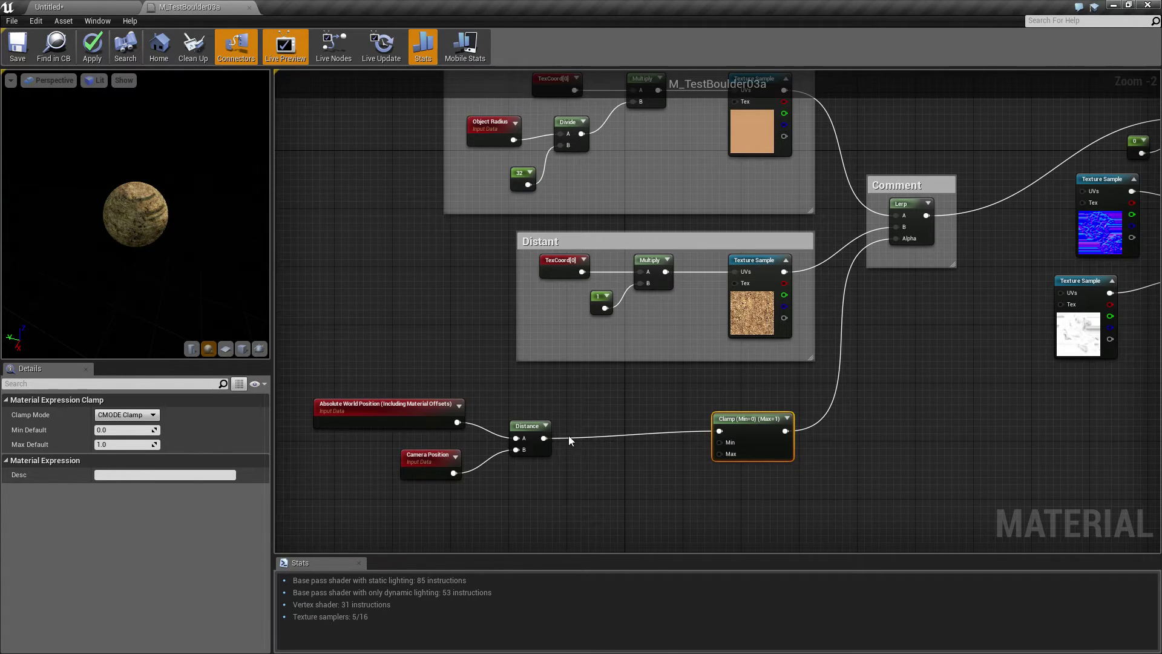
left_click(633, 419)
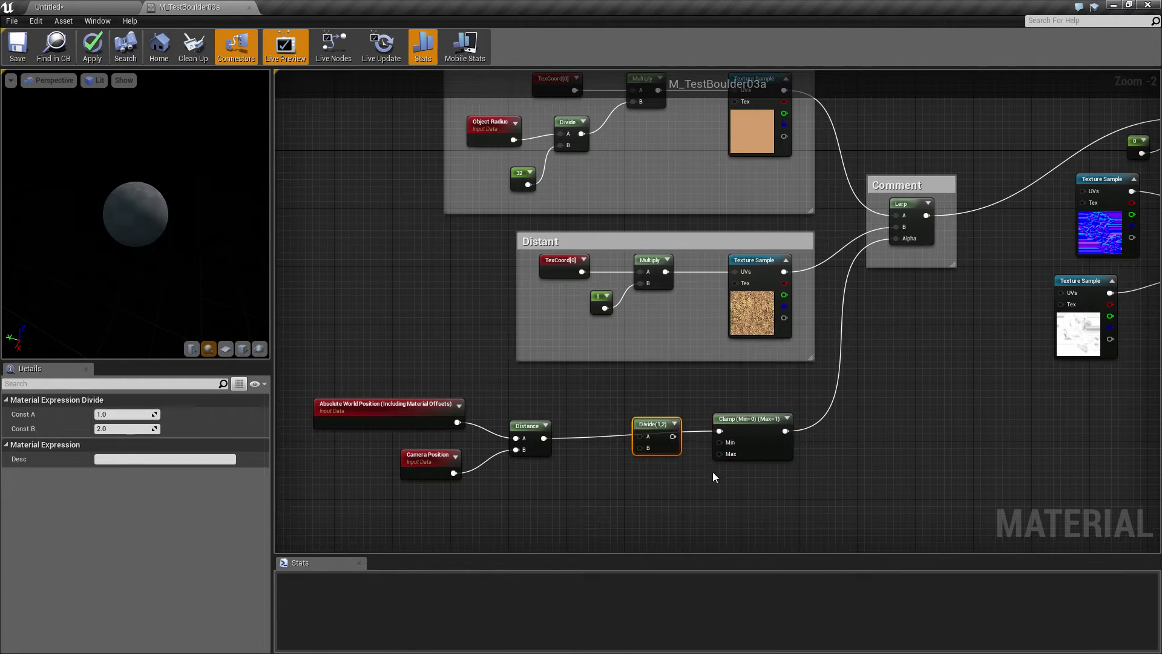
left_click_drag(543, 437, 720, 430)
Add a constant with value 512 and connect it to the new Divide node's B input
left_click(589, 470)
left_click_drag(600, 484, 640, 448)
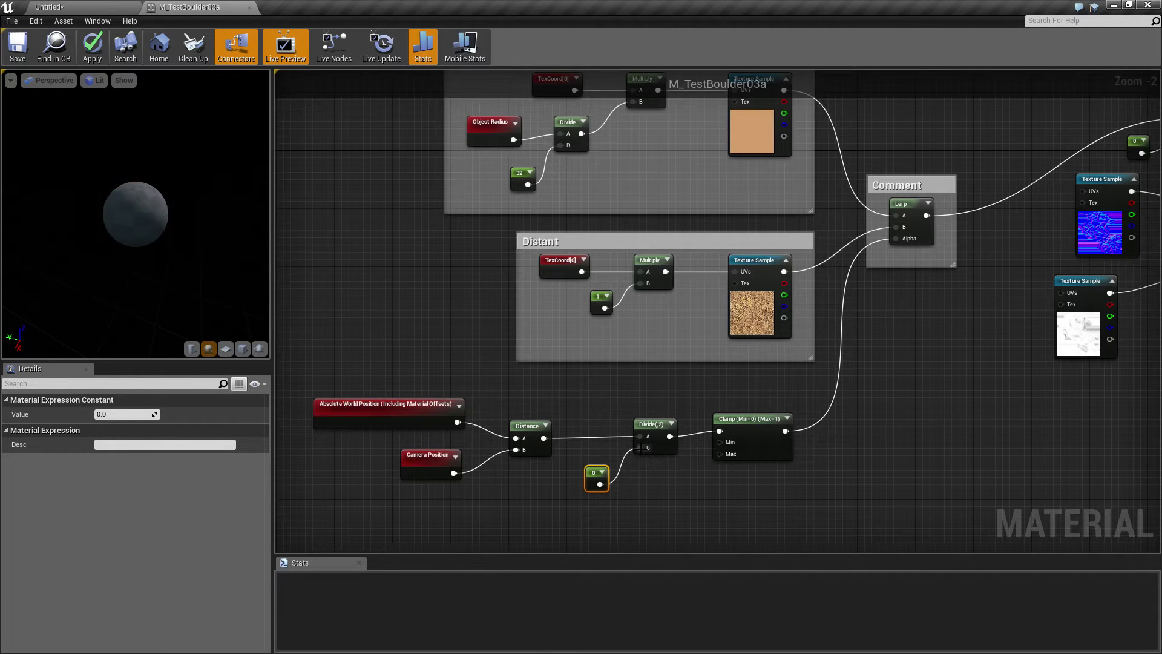
left_click(119, 413)
key("Return")
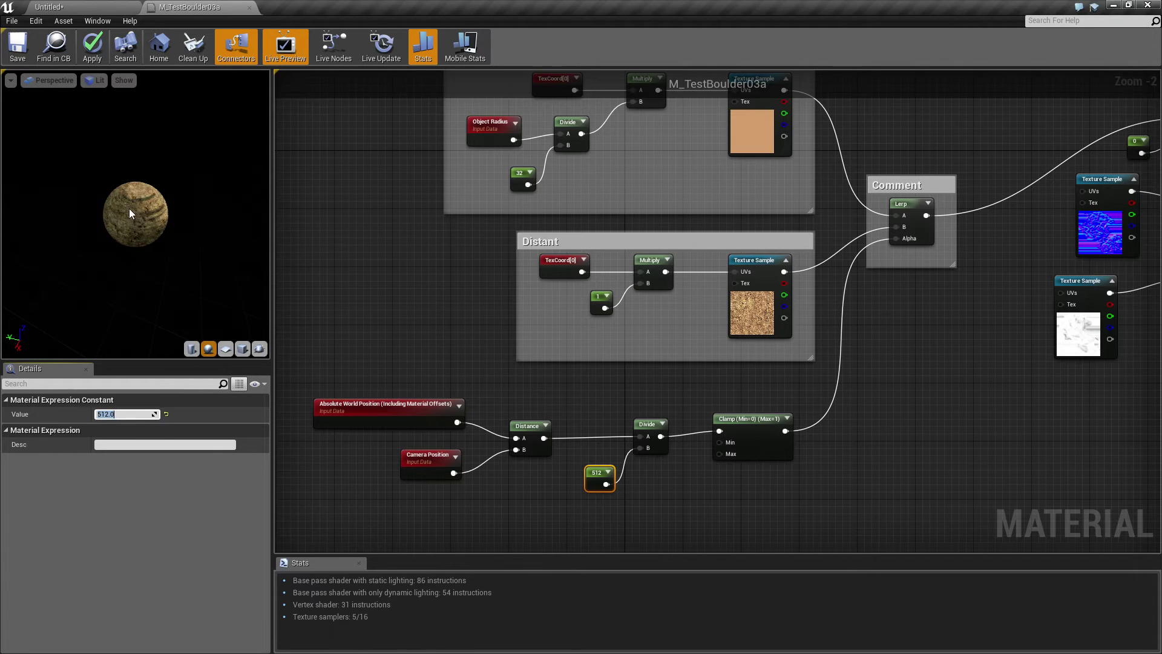
Widen the preview viewport and examine the sphere's texture blend from near and far
right_click_drag(129, 213, 105, 126)
left_click_drag(105, 131, 114, 217)
right_click_drag(114, 217, 247, 236)
left_click_drag(272, 236, 747, 260)
right_click_drag(373, 214, 375, 180)
right_click_drag(374, 230, 374, 230)
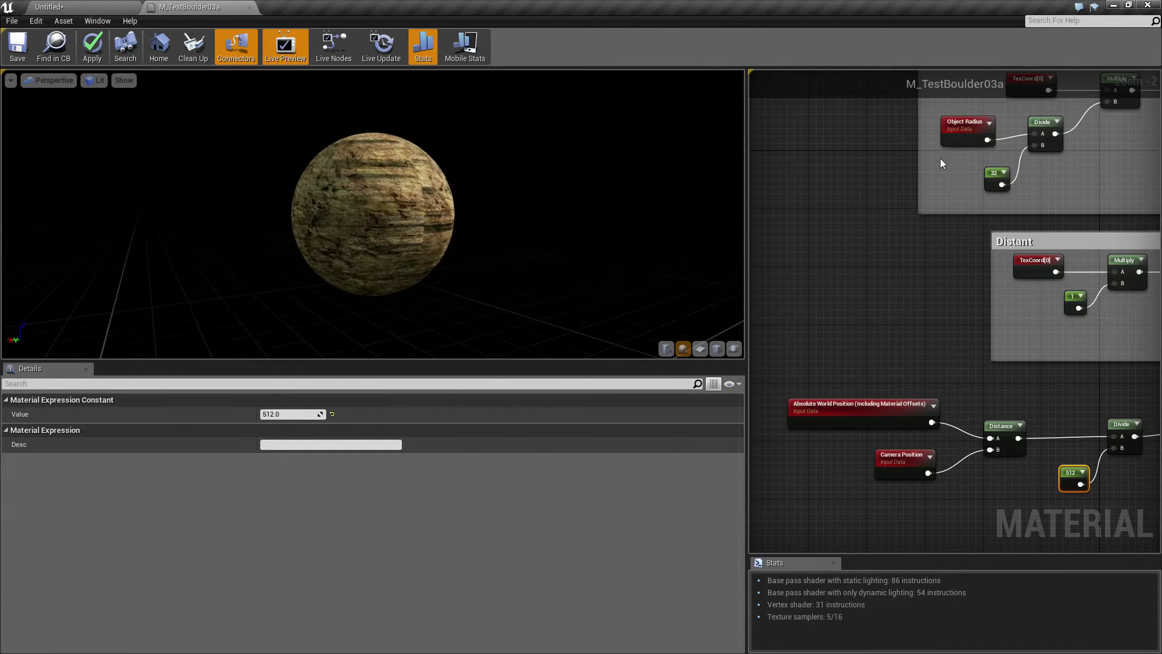
Rename the "Object scaled" comment as "Closeup/Object scaled"
right_click_drag(941, 159, 854, 257)
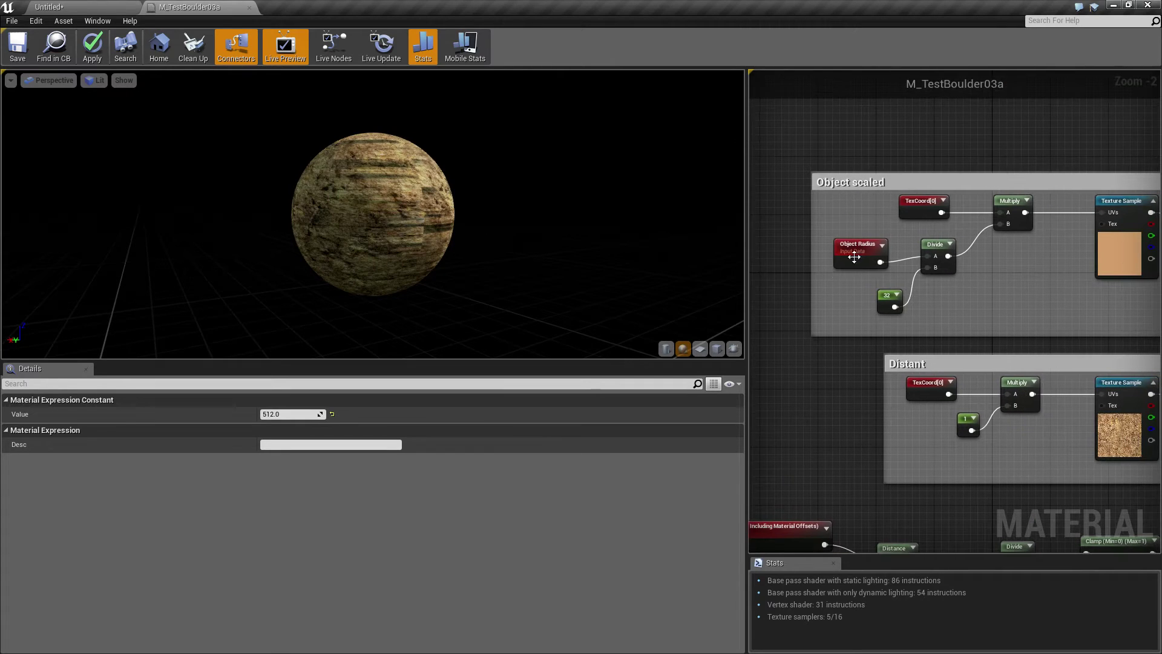
left_click(846, 183)
left_click(846, 184)
key("Home")
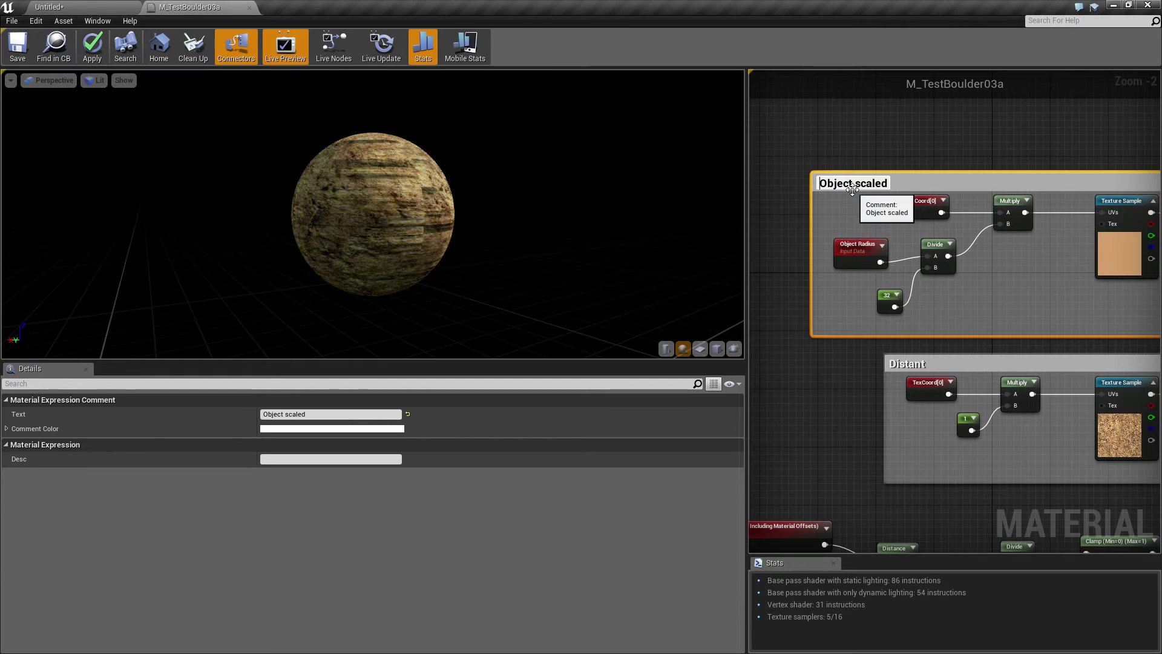
type("Closeup")
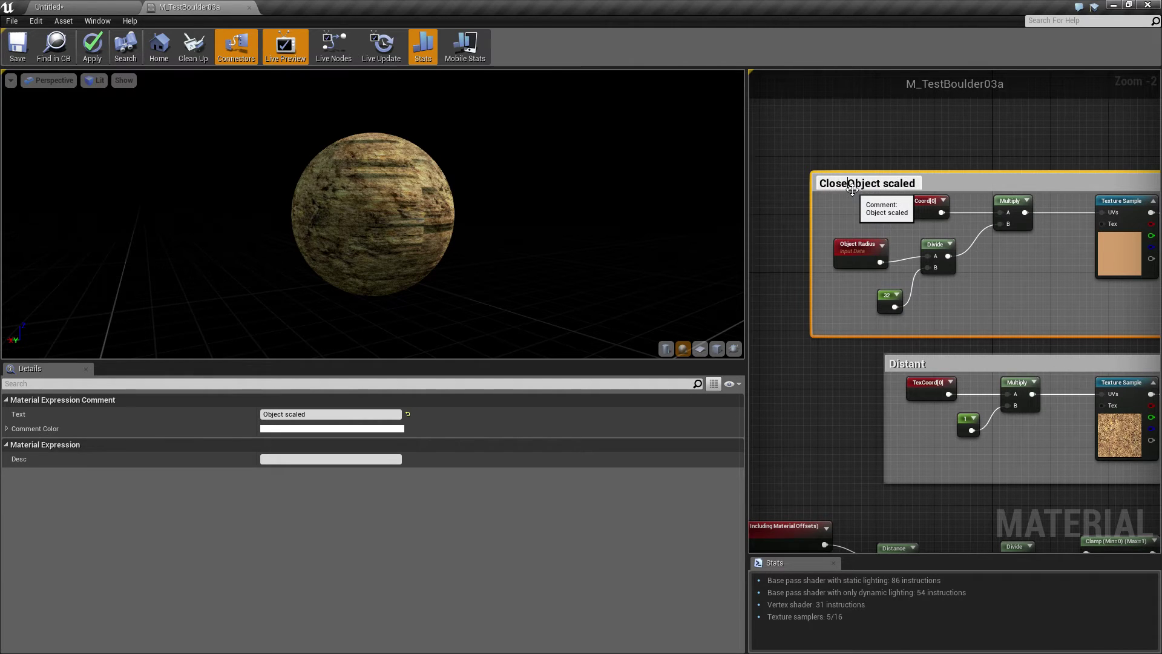
type("/")
key("Return")
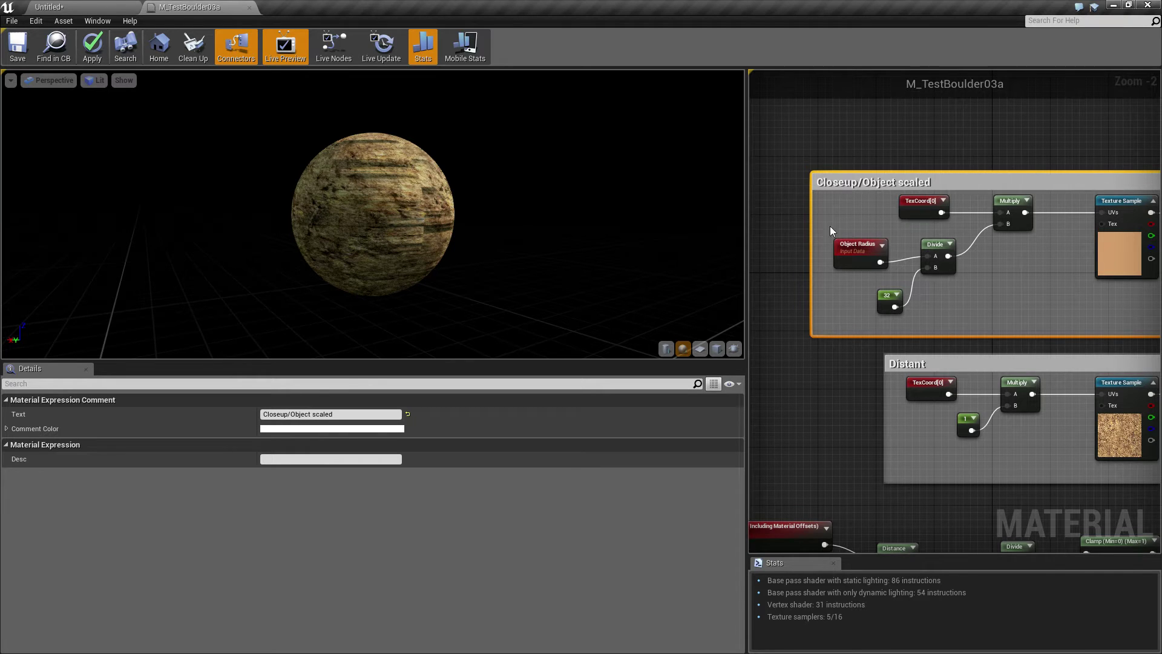
Examine the preview sphere's texture up close and from afar, and narrow the preview viewport to give the graph more room
right_click_drag(356, 240, 355, 279)
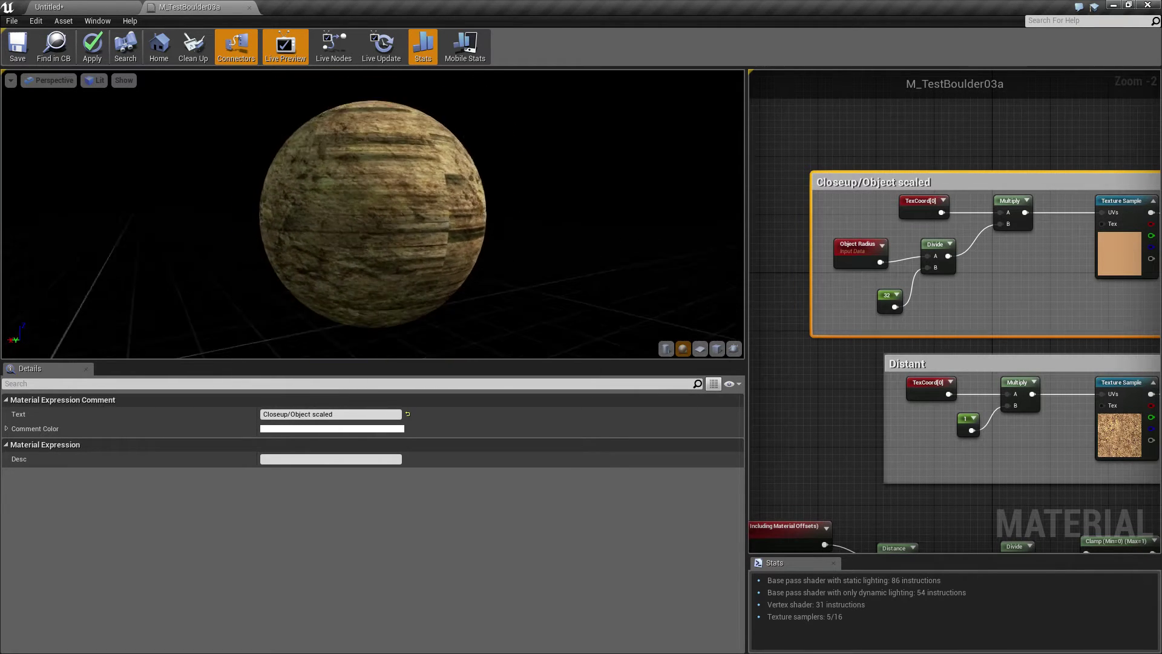
right_click_drag(356, 218, 356, 158)
mouse_move(513, 296)
right_mouse_down()
mouse_move(514, 342)
mouse_move(513, 299)
right_mouse_up()
right_click_drag(356, 243, 356, 288)
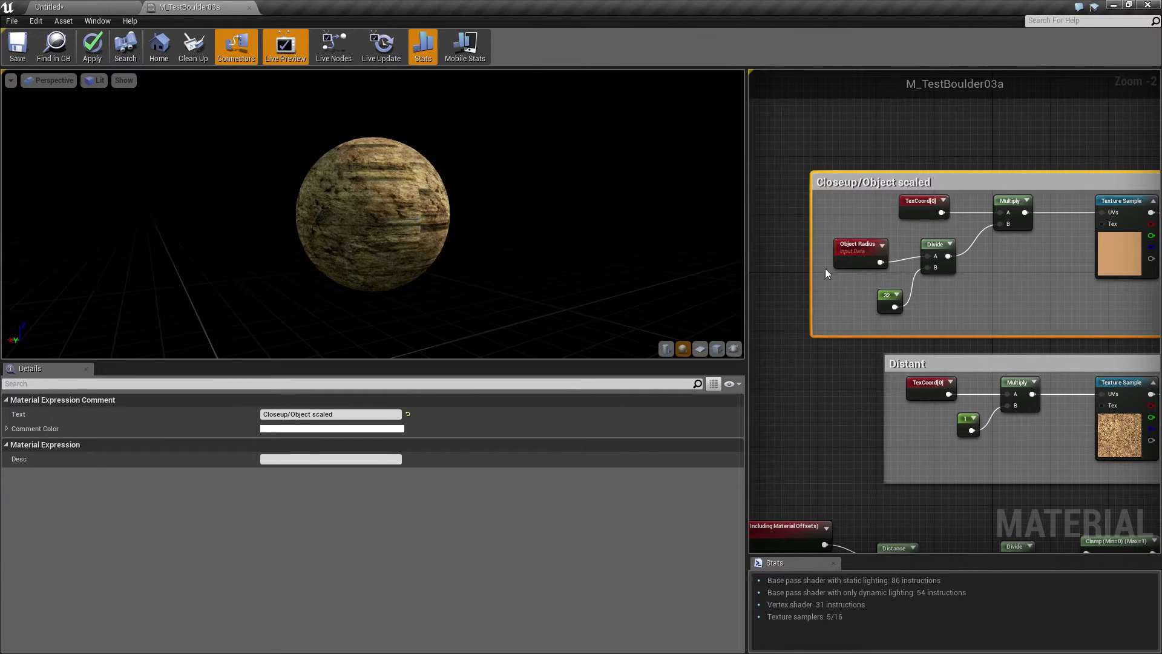
left_click_drag(746, 269, 357, 263)
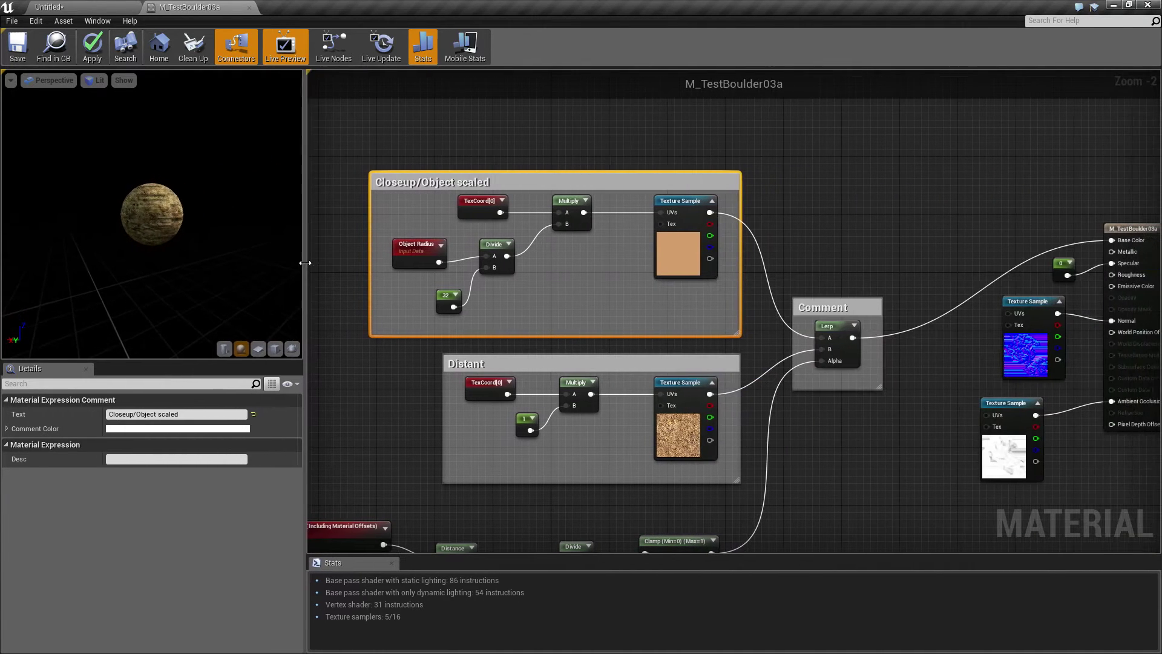
Group the world position, camera position, Distance, Divide, 512 constant and Clamp nodes in a comment titled "Distance blend"
right_click_drag(397, 415, 486, 195)
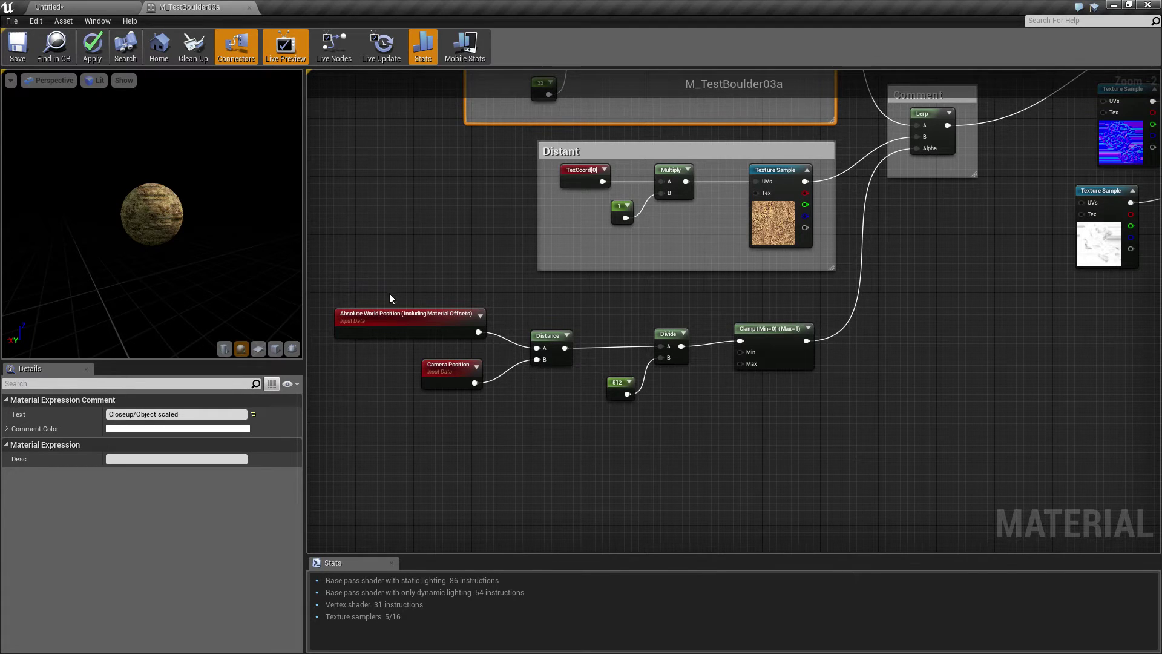
left_click_drag(330, 317, 587, 371)
left_click_drag(791, 422, 797, 425)
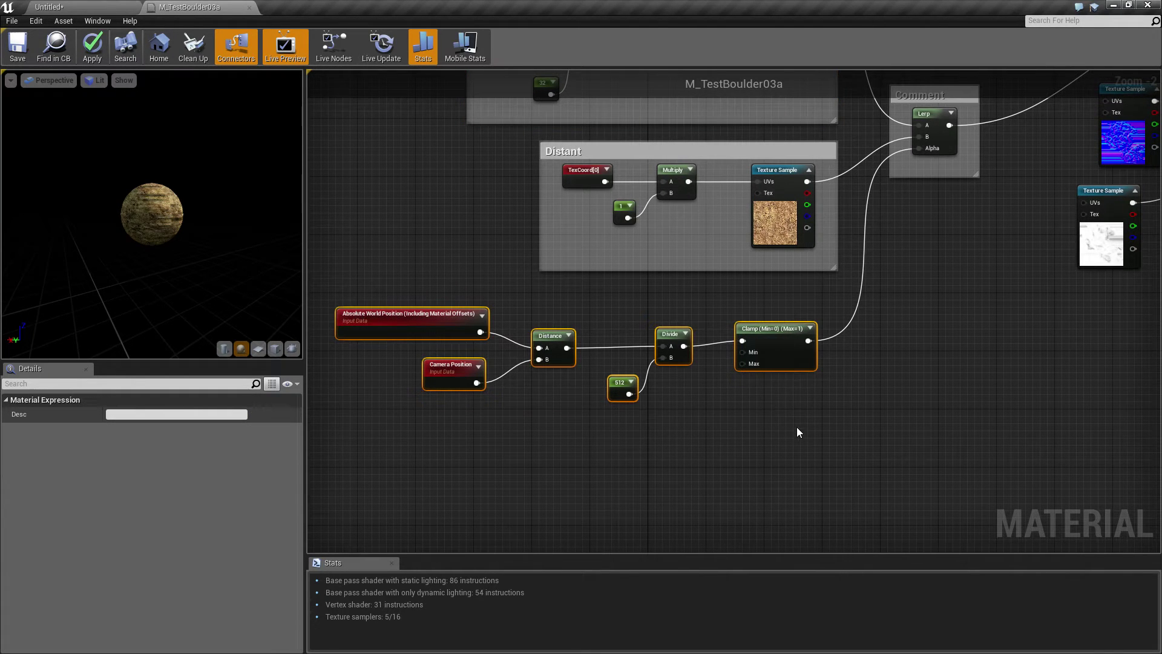
key("c")
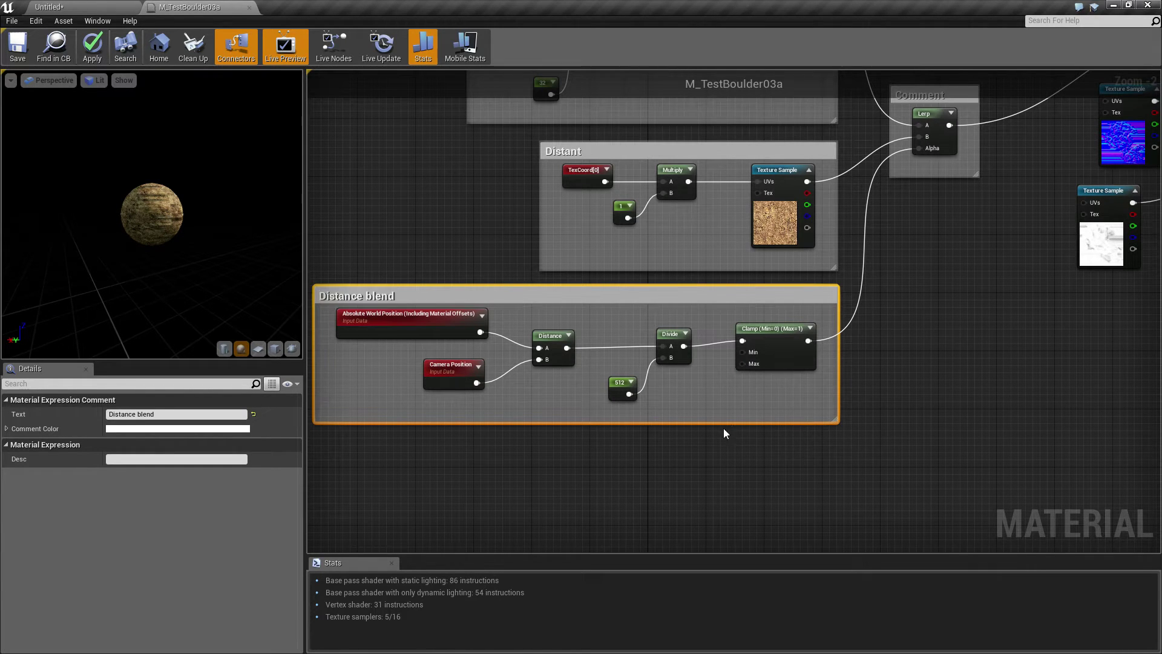
Apply and save the M_TestBoulder03a material
right_click_drag(427, 214, 502, 344)
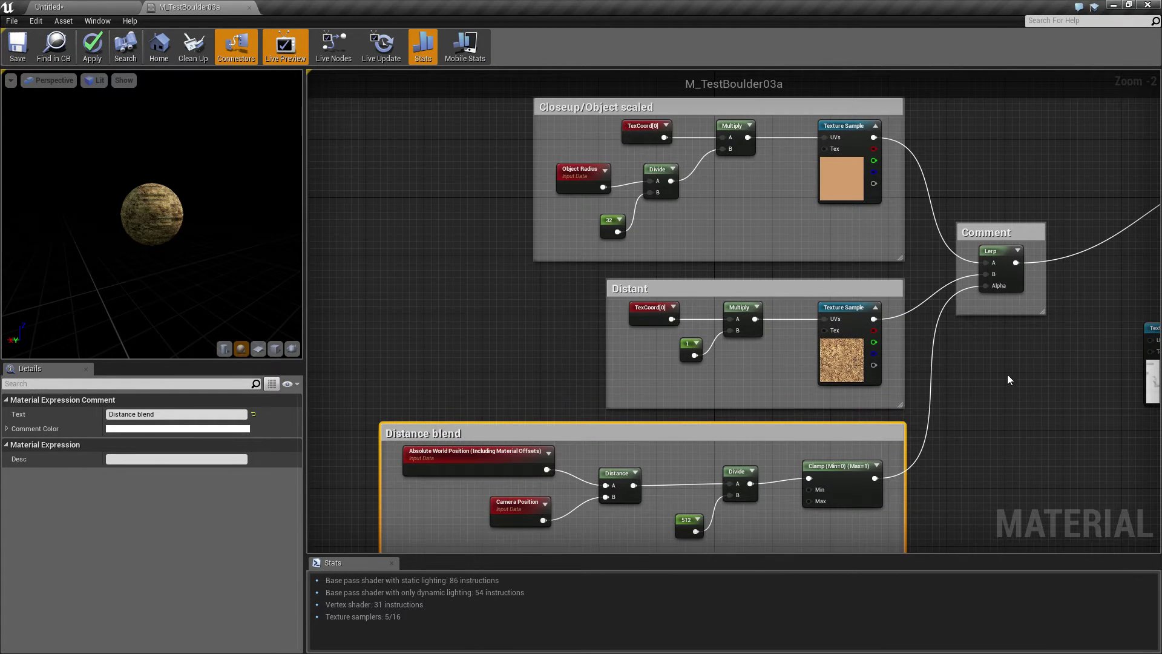
right_click_drag(1008, 379, 992, 234)
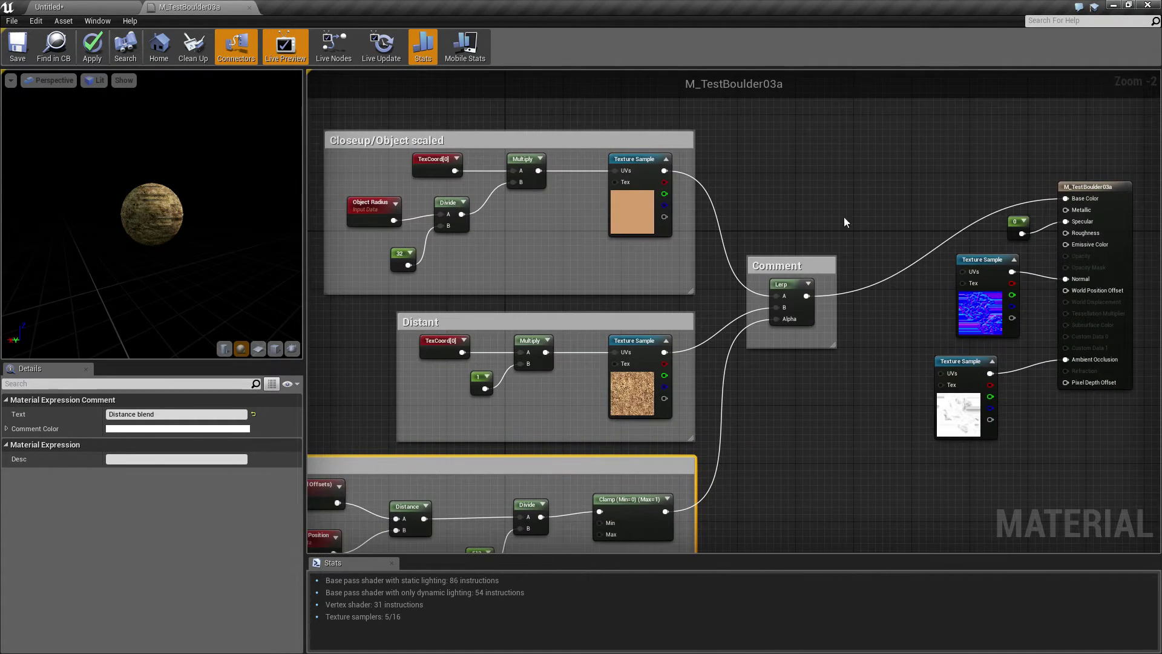
left_click(59, 4)
left_click(191, 5)
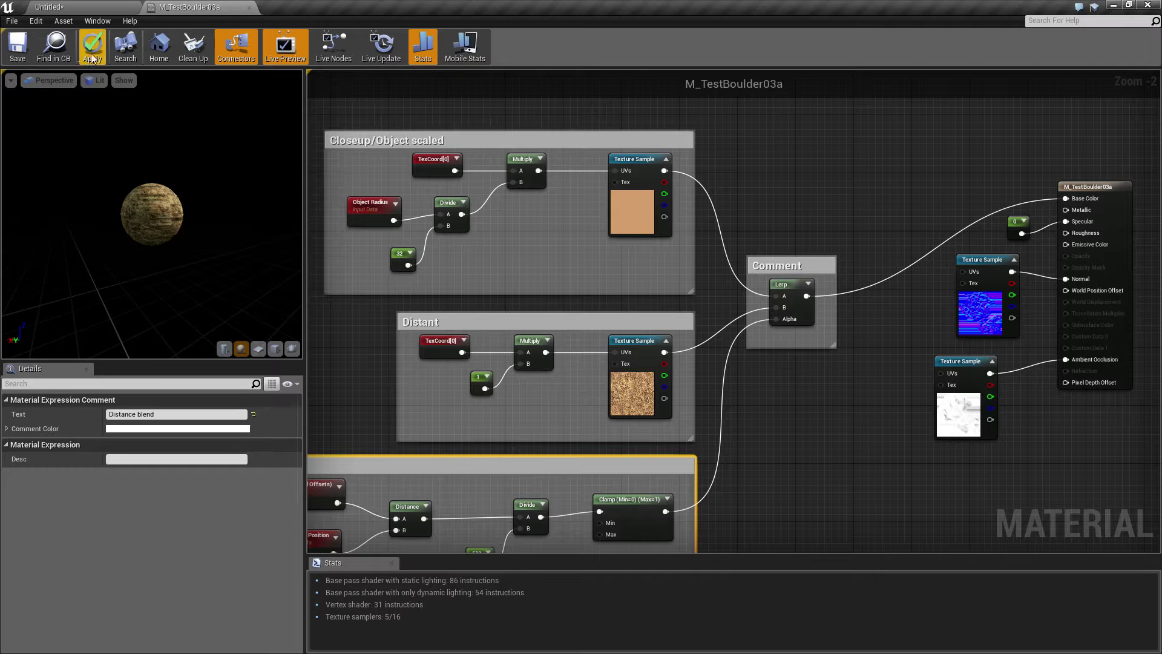
left_click(17, 45)
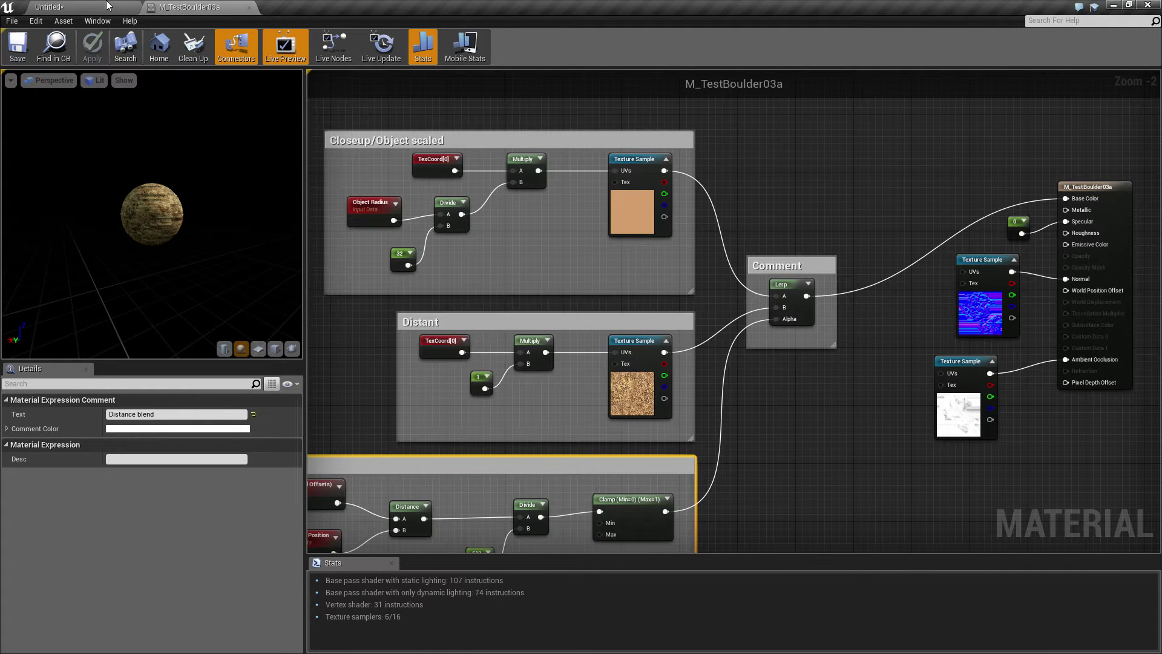
Return to the level and compare the Original and Modified boulders' textures from afar and up close
left_click(106, 5)
mouse_move(591, 361)
right_mouse_down()
mouse_move(641, 424)
mouse_move(611, 399)
mouse_move(612, 442)
mouse_move(591, 361)
right_mouse_up()
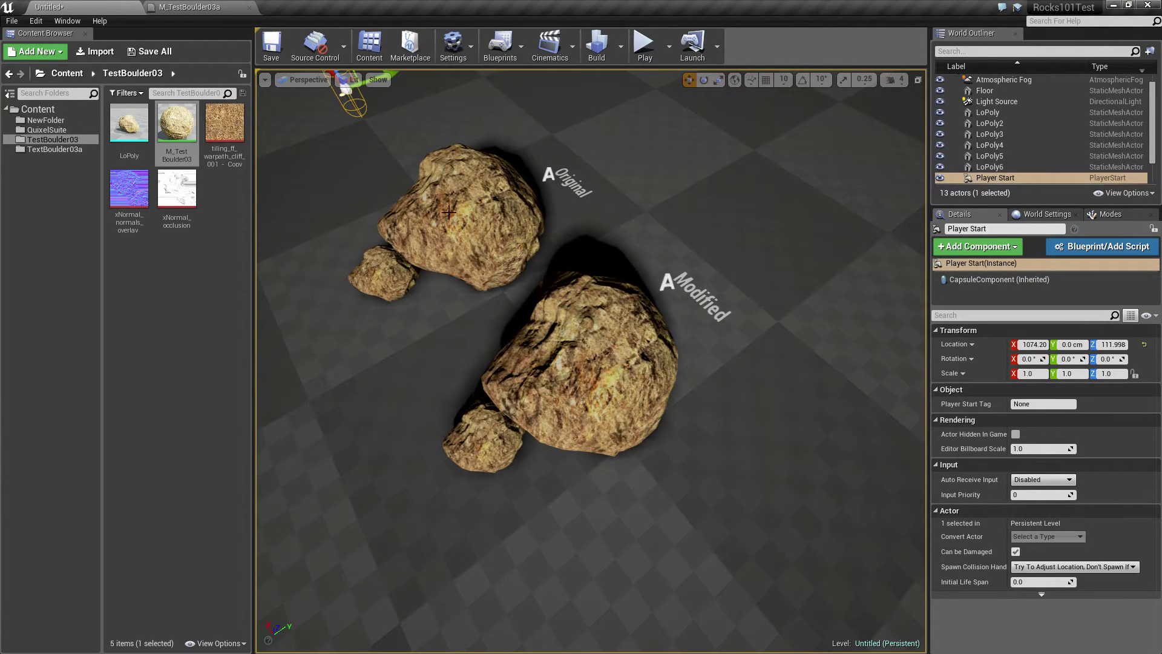
key("w")
right_click_drag(591, 360, 590, 361)
right_click_drag(578, 420, 578, 419)
key("w")
right_click_drag(570, 508, 570, 508)
key("w")
key("w")
right_click_drag(578, 418, 578, 418)
right_click_drag(310, 364, 310, 363)
Set the constant feeding the Distance blend's Divide node in M_TestBoulder03a to 128 and save the material
double_click(176, 126)
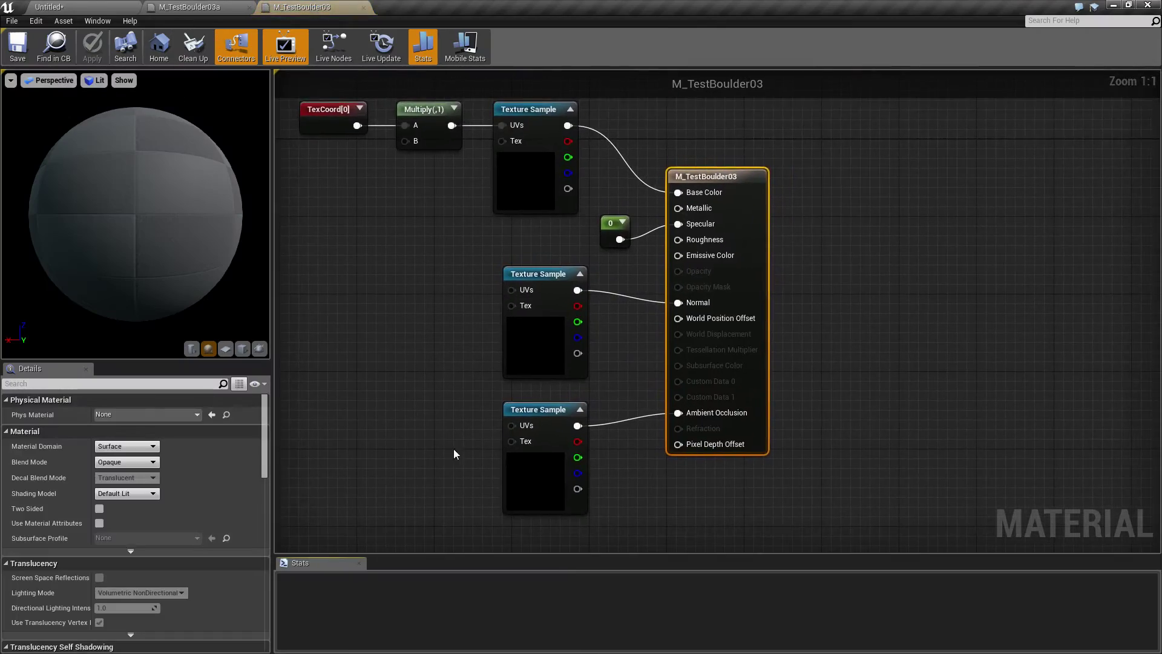
left_click(207, 8)
right_click_drag(425, 428, 565, 257)
left_click(672, 410)
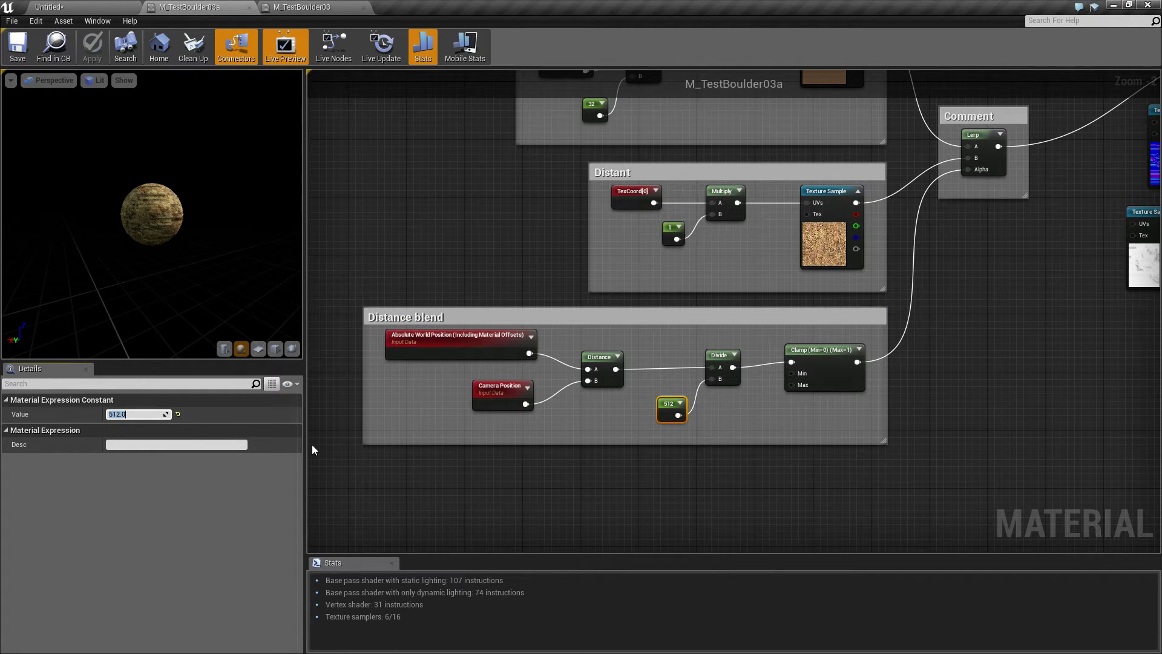
type("128")
key("Return")
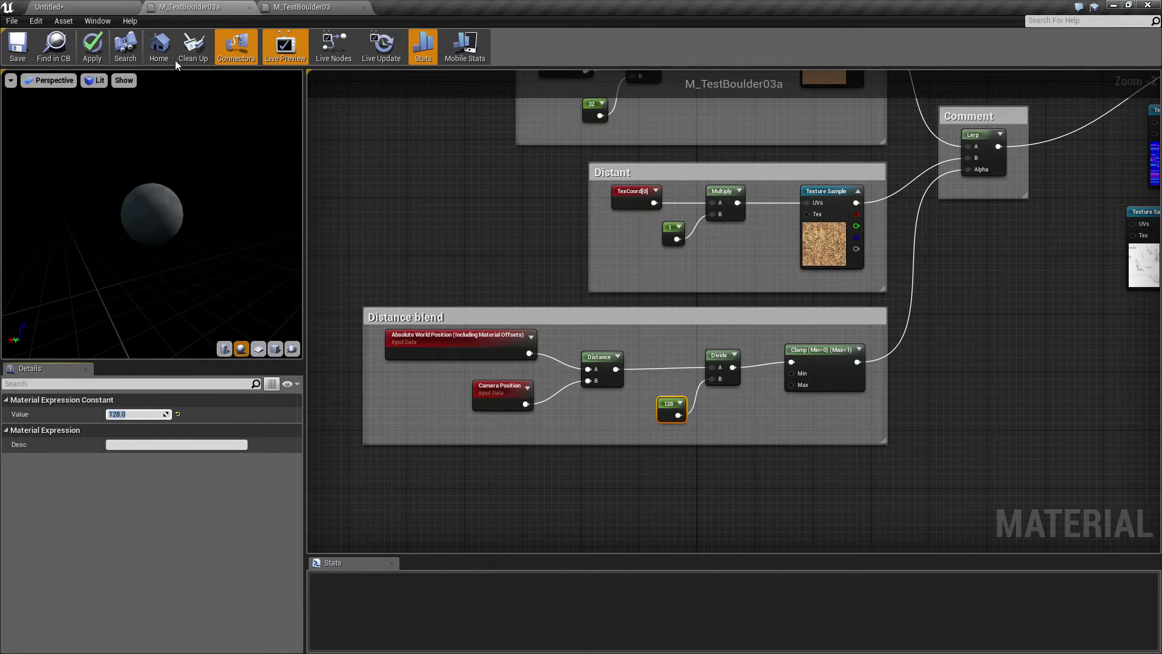
left_click(16, 59)
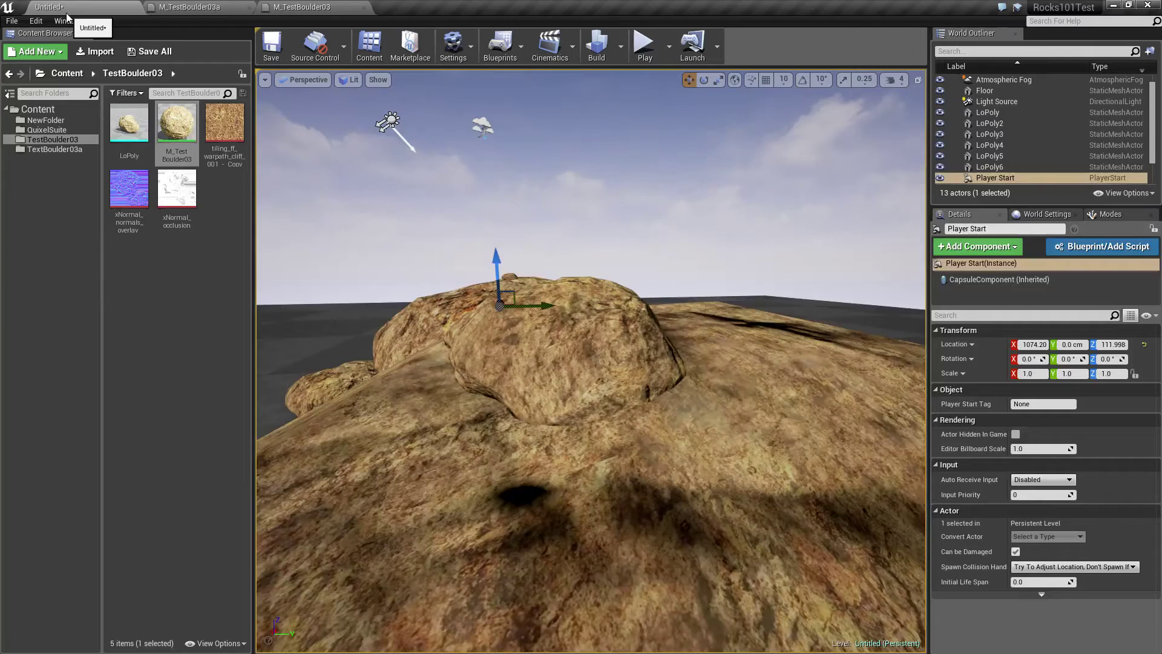
Close the M_TestBoulder03 material and examine the Modified boulder's texture blend in the level
left_click(48, 7)
left_click(299, 5)
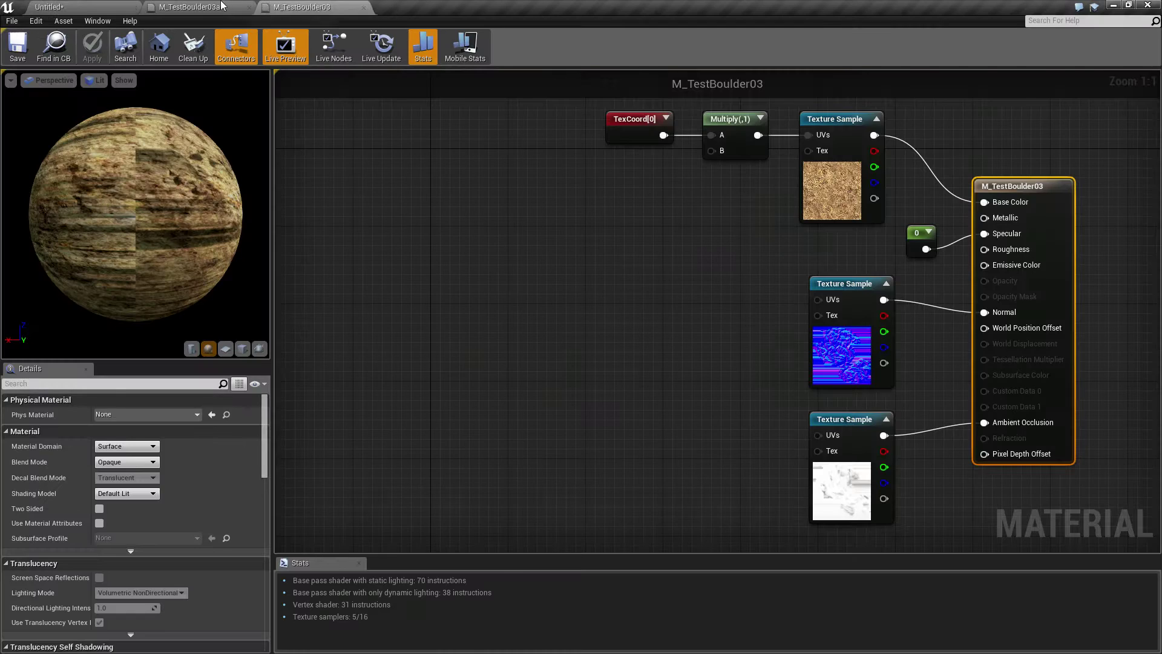
left_click(222, 4)
left_click(363, 7)
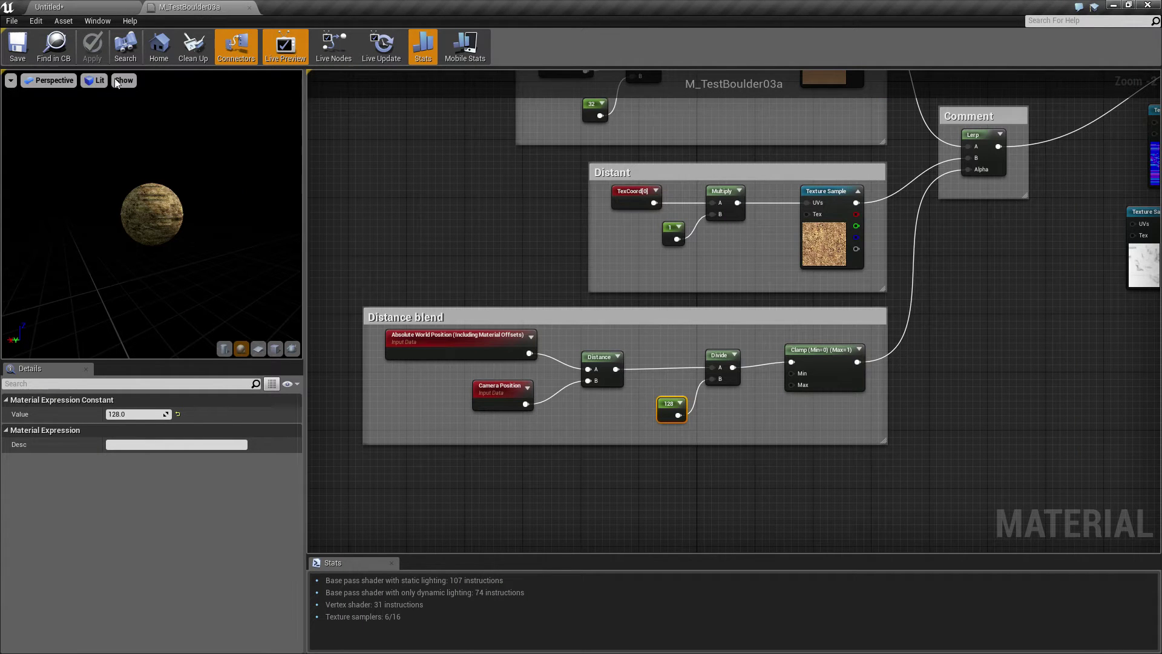
left_click(76, 6)
right_click_drag(424, 242, 496, 369)
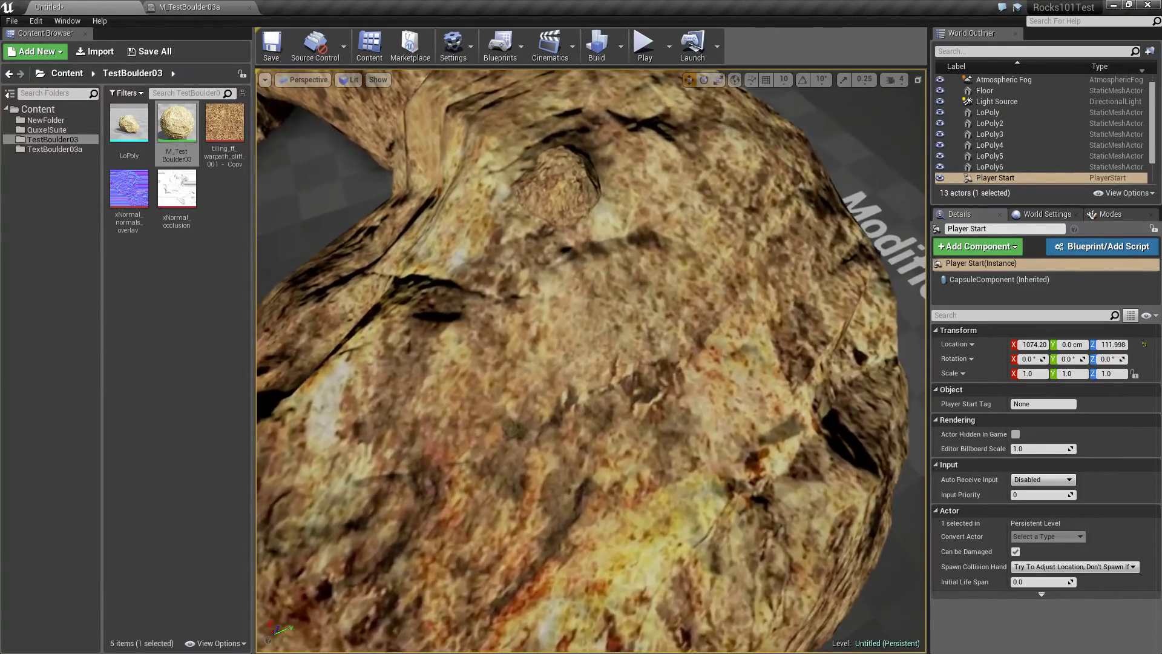
right_click_drag(496, 370, 469, 372)
double_click(167, 156)
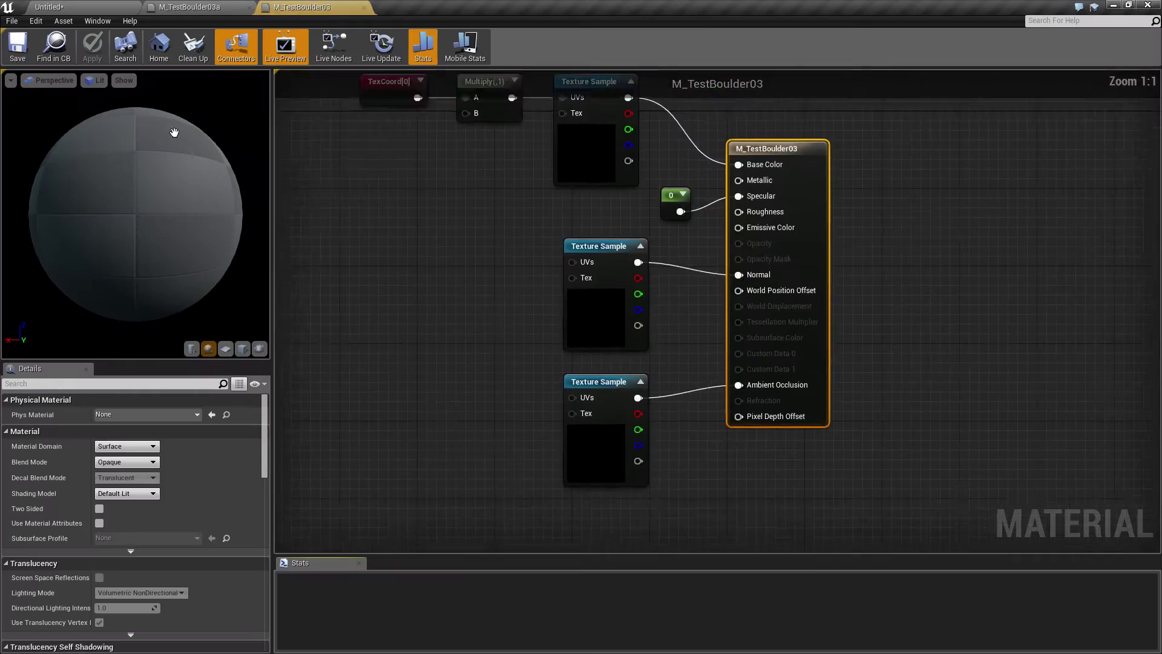
left_click(363, 7)
left_click(96, 6)
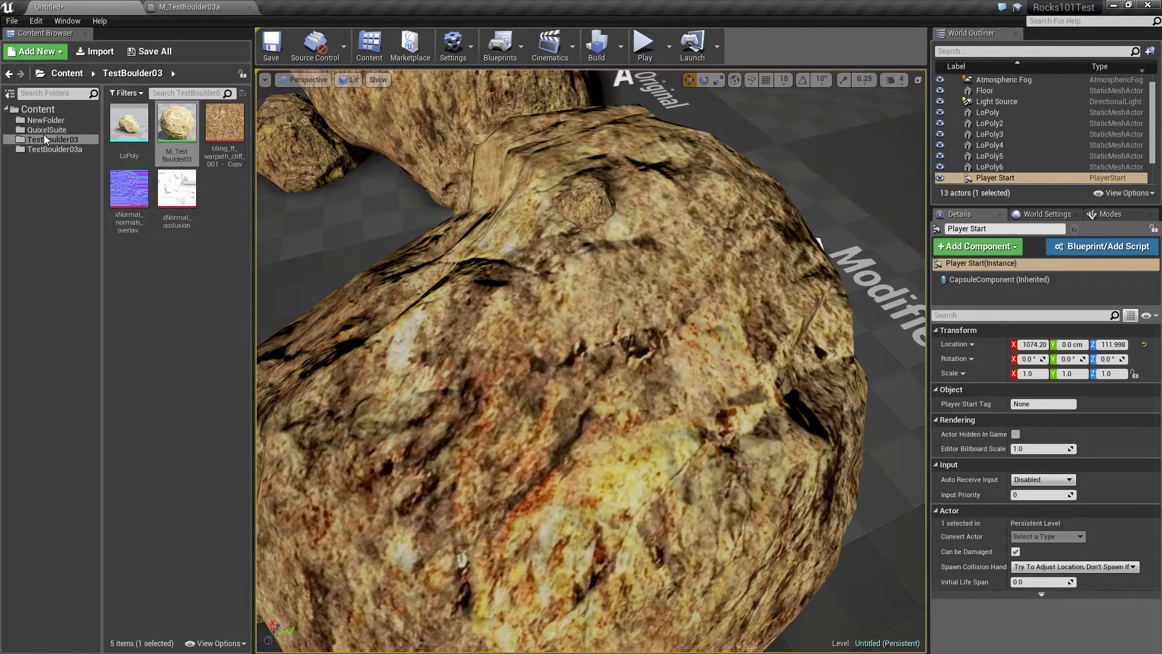
Reopen the material in the TextBoulder03a folder, extend the Distance blend comment leftward and shift the nodes before Clamp to make room
left_click(52, 149)
double_click(167, 128)
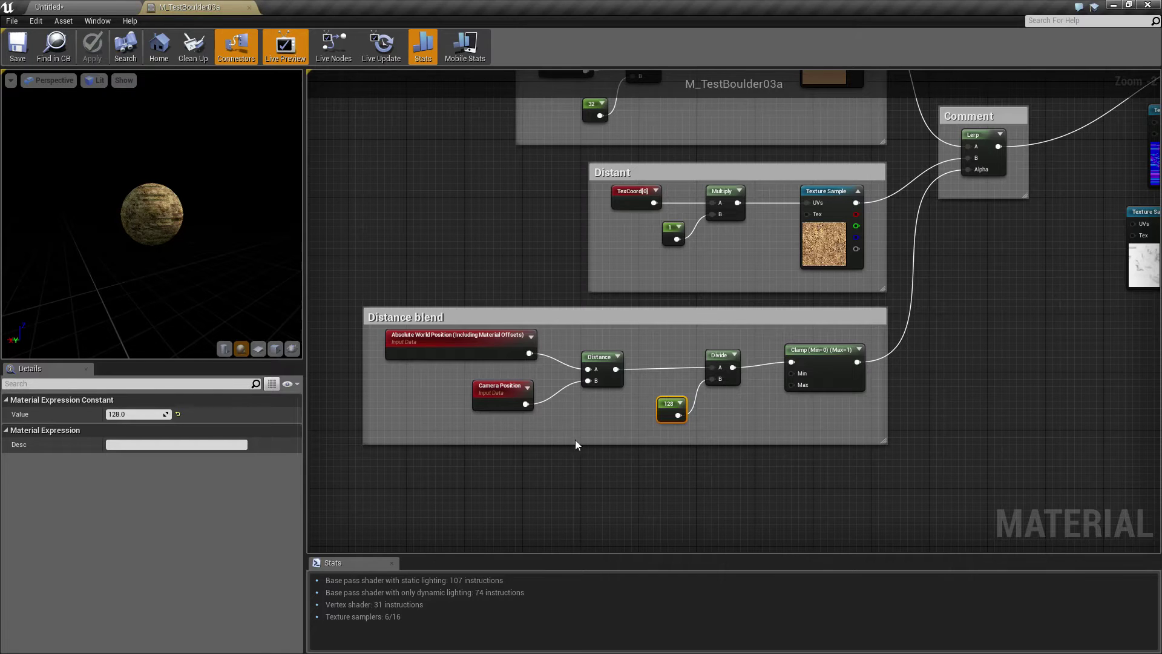
left_click(362, 352)
left_click_drag(364, 352, 271, 351)
left_click_drag(358, 348, 726, 414)
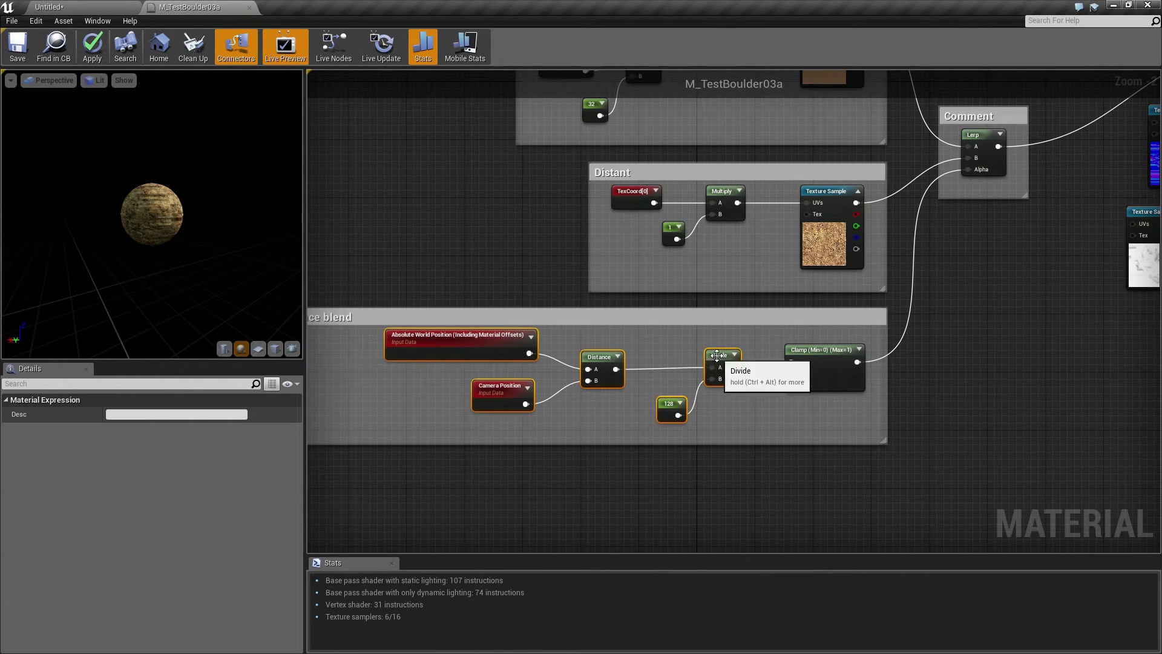
left_click_drag(718, 359, 610, 362)
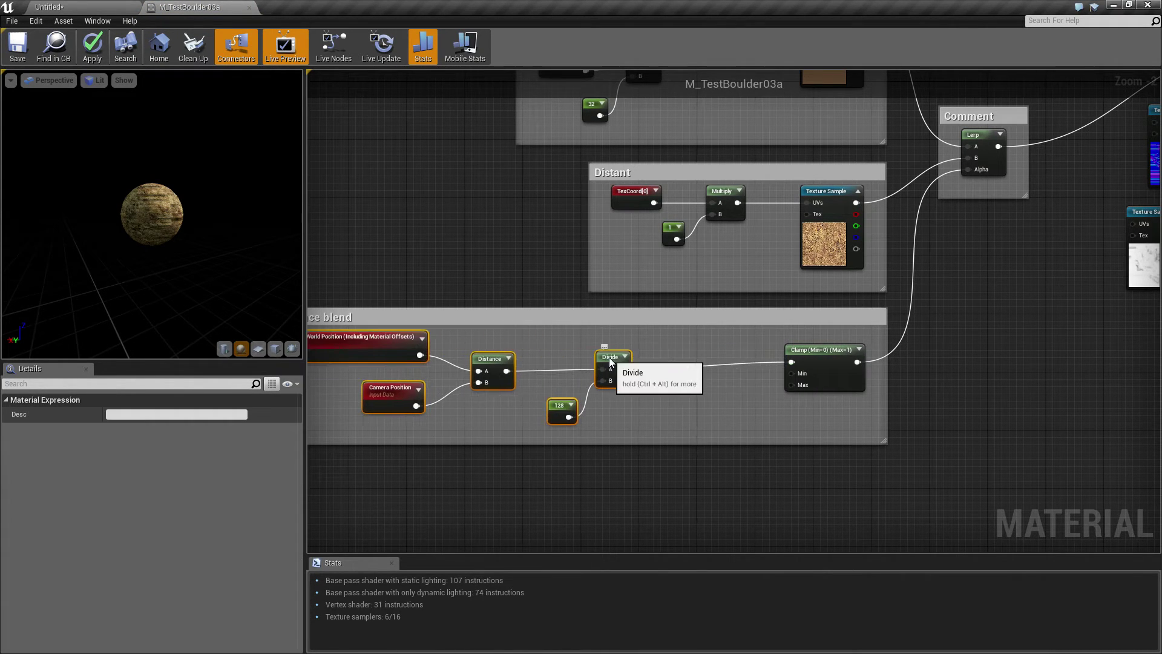
left_click(687, 355)
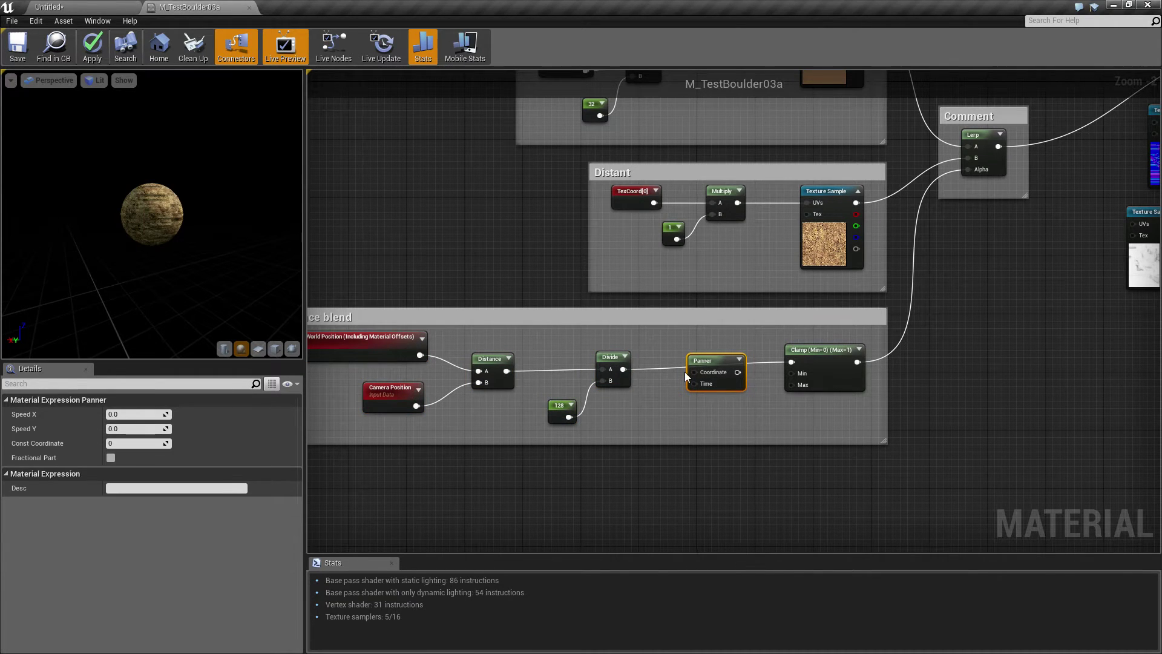
key("ctrl+z")
left_click(697, 350)
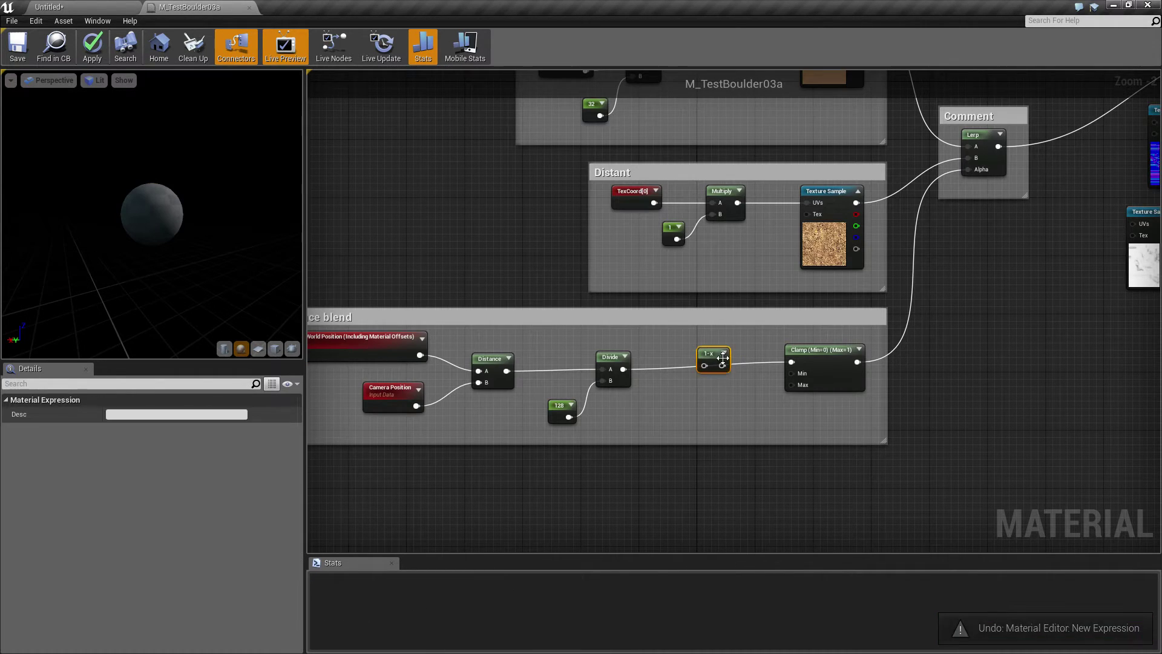
key("ctrl+z")
Add a Power node between Divide and Clamp, wire it to both and align it with Clamp
right_click(695, 356)
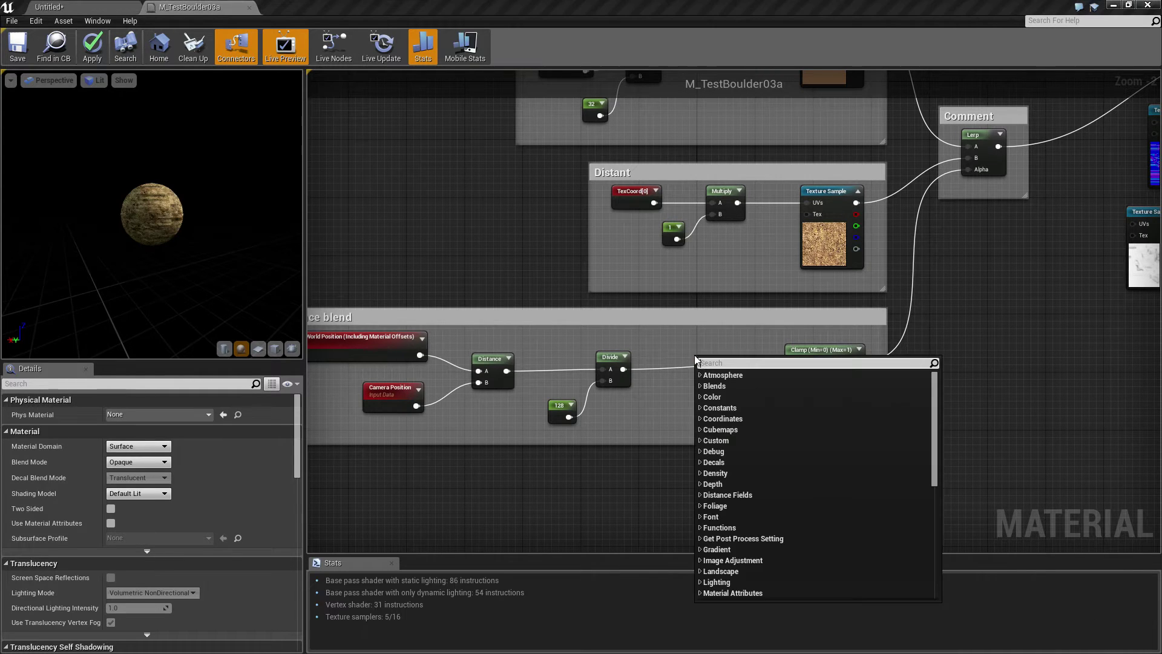
type("po")
type("qw")
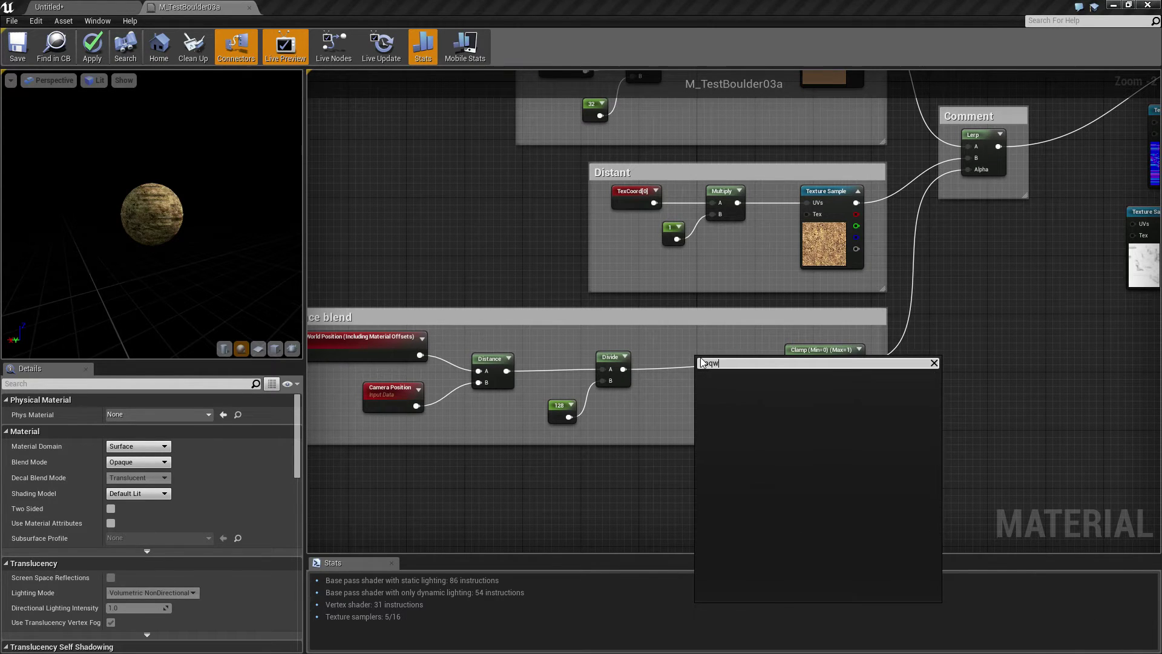
key("BackSpace")
type("wer")
key("Return")
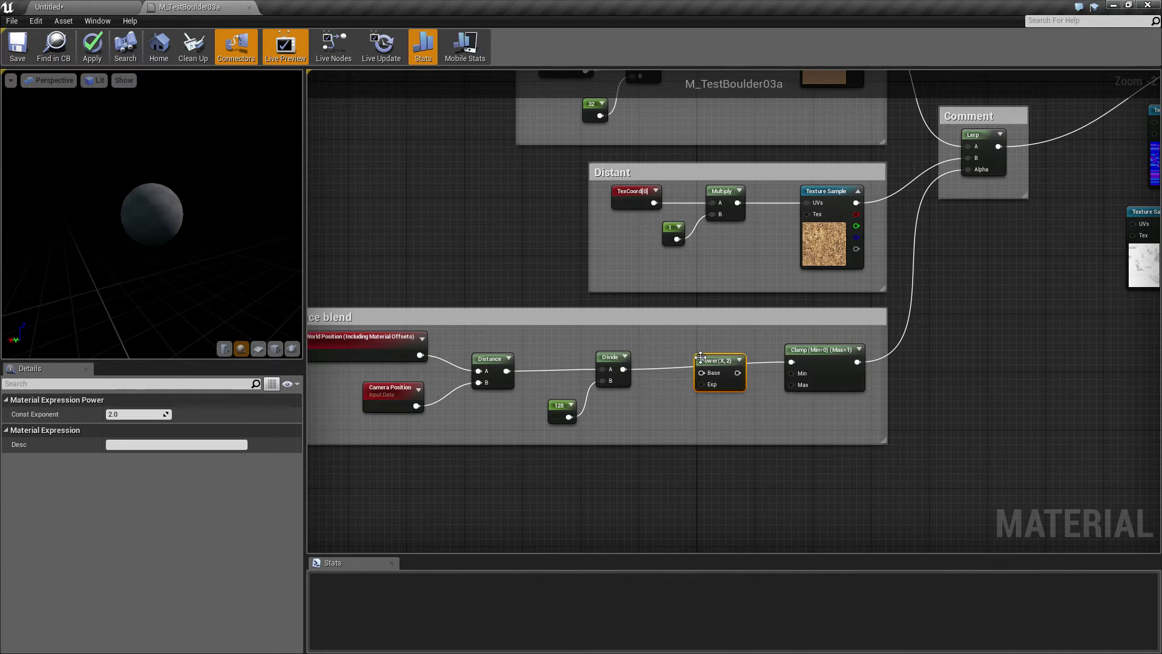
left_click_drag(623, 369, 791, 362)
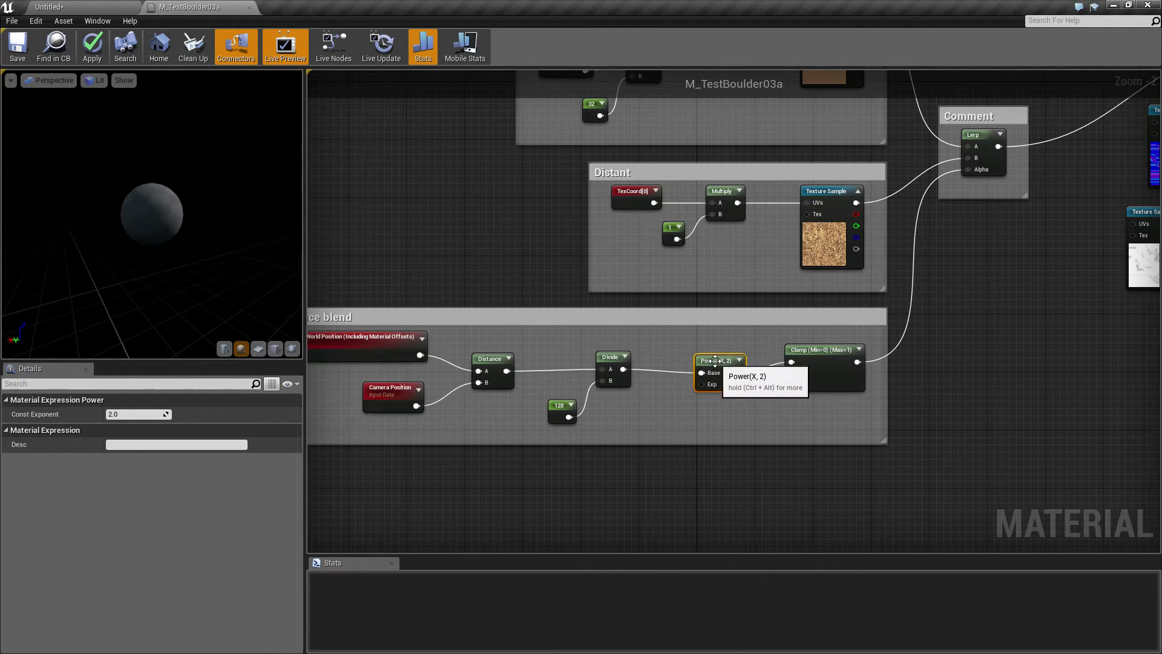
left_click_drag(716, 364, 719, 354)
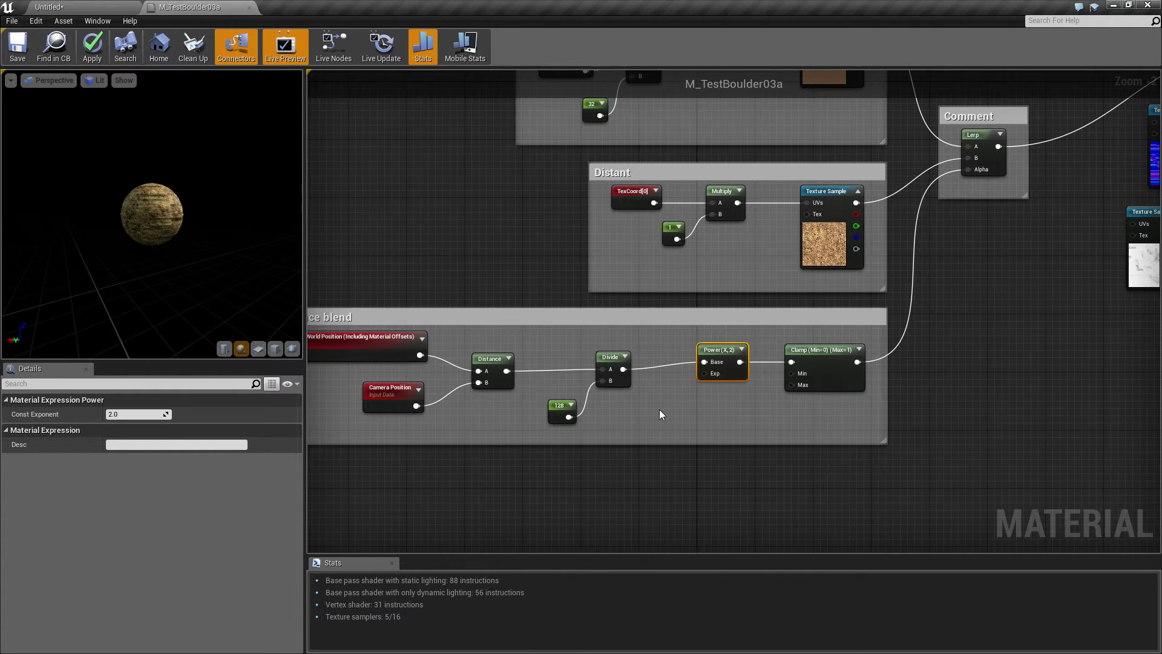
Add a constant below Divide, wire it to the Power node's Exp input and set it to 4
left_click(638, 402)
left_click_drag(653, 419, 704, 373)
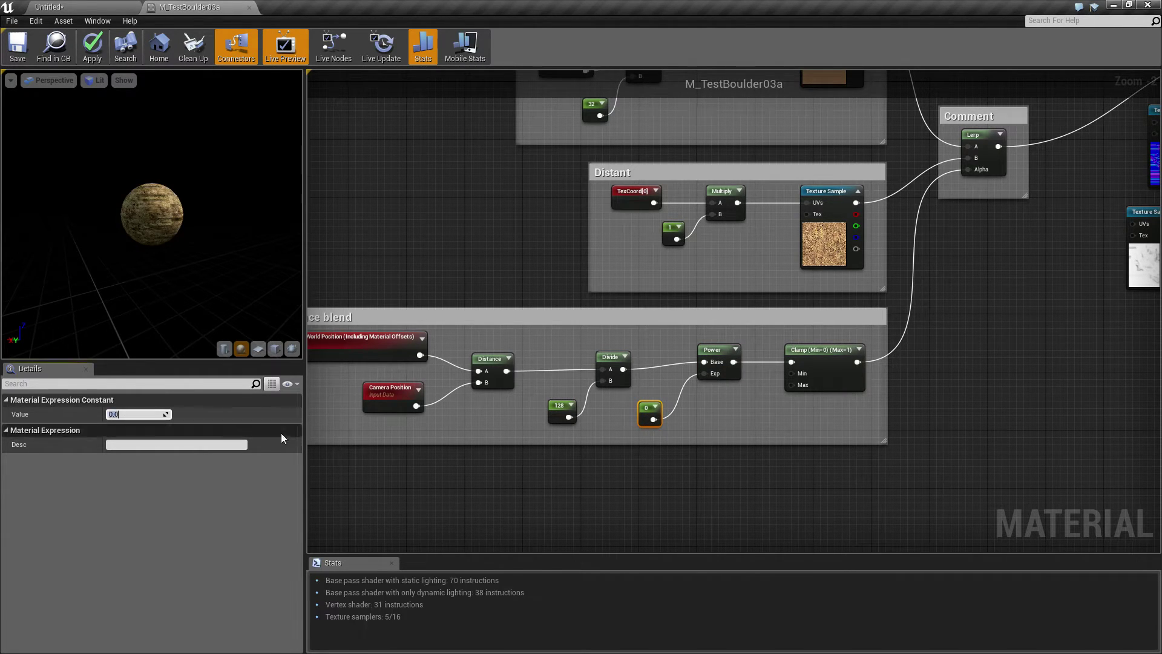
type("4")
key("Return")
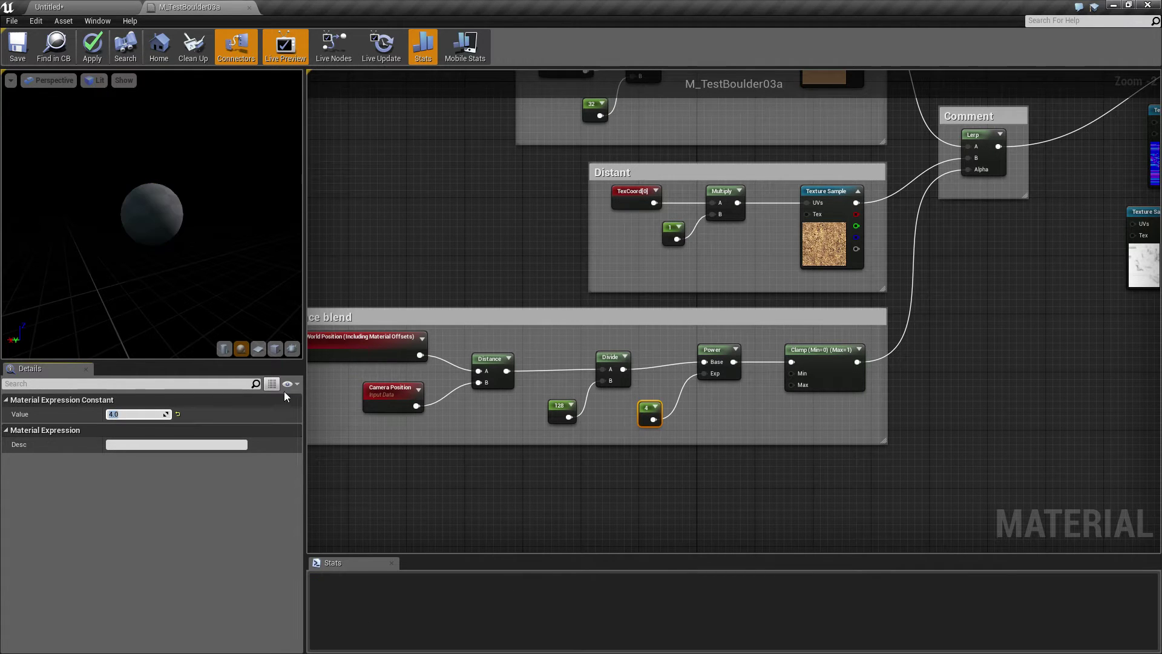
right_click_drag(128, 200, 124, 287)
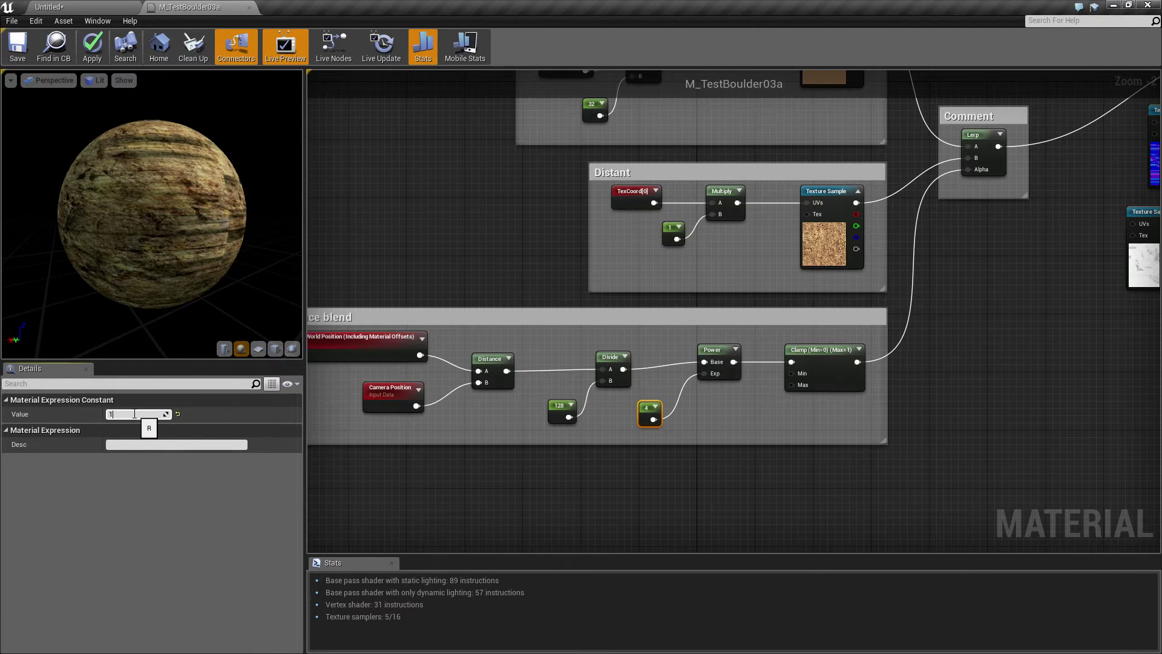
Try exponent values of 40 and 2 for the Power node and compare the blend on the preview sphere
key("Return")
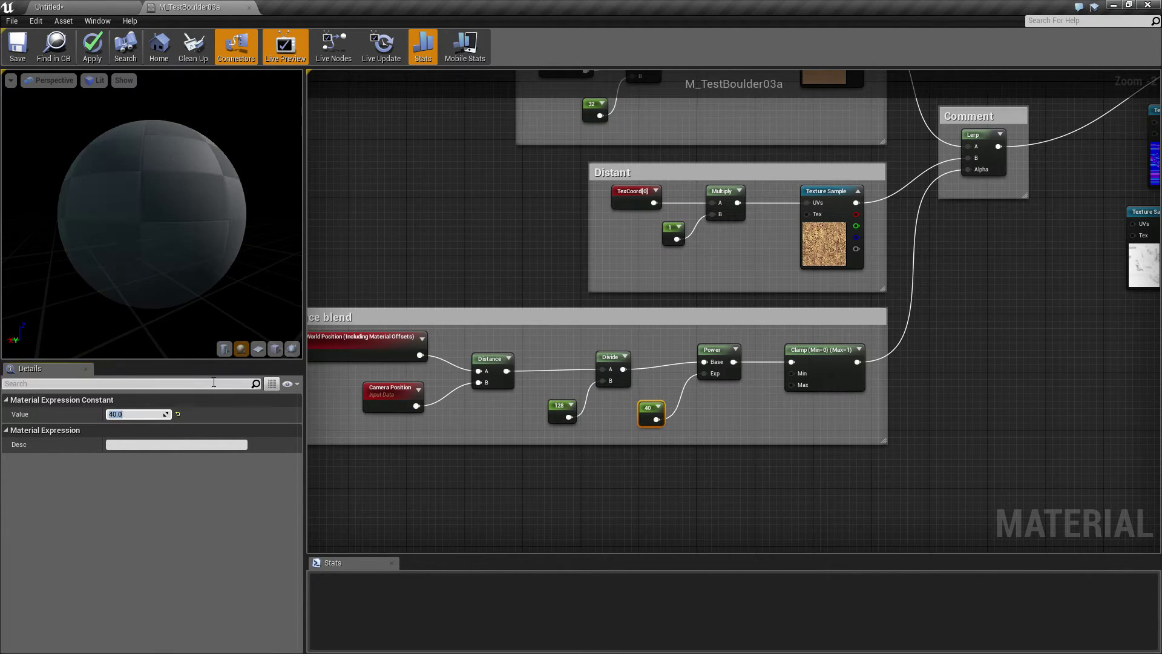
right_click_drag(174, 220, 155, 257)
left_click(162, 414)
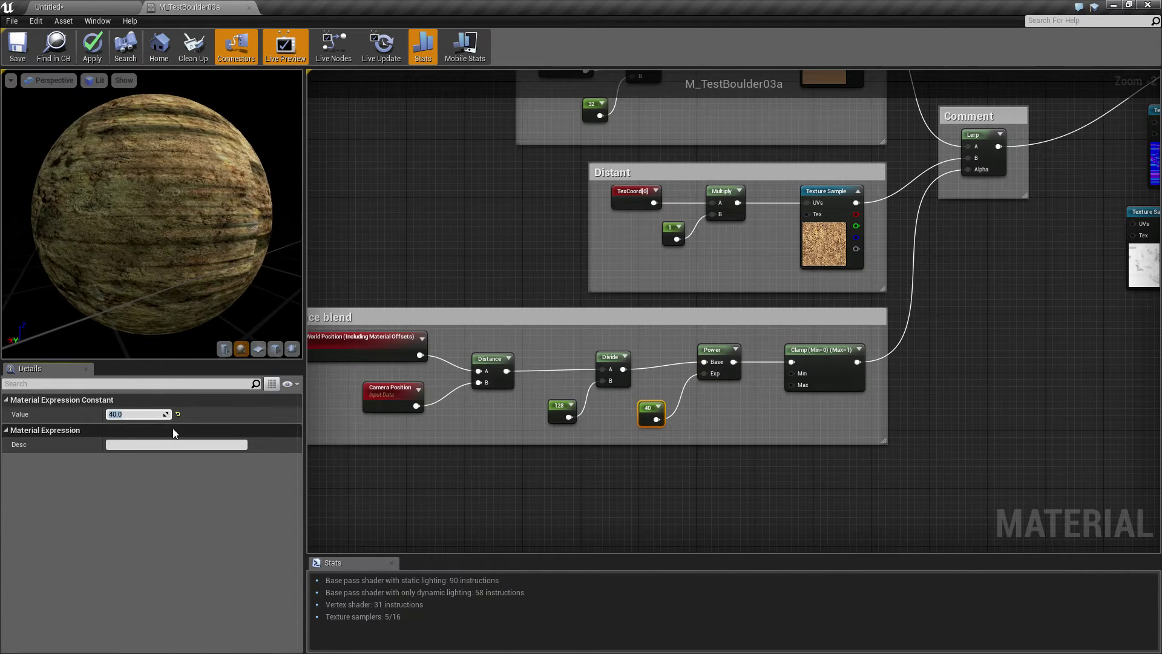
type("2")
key("Return")
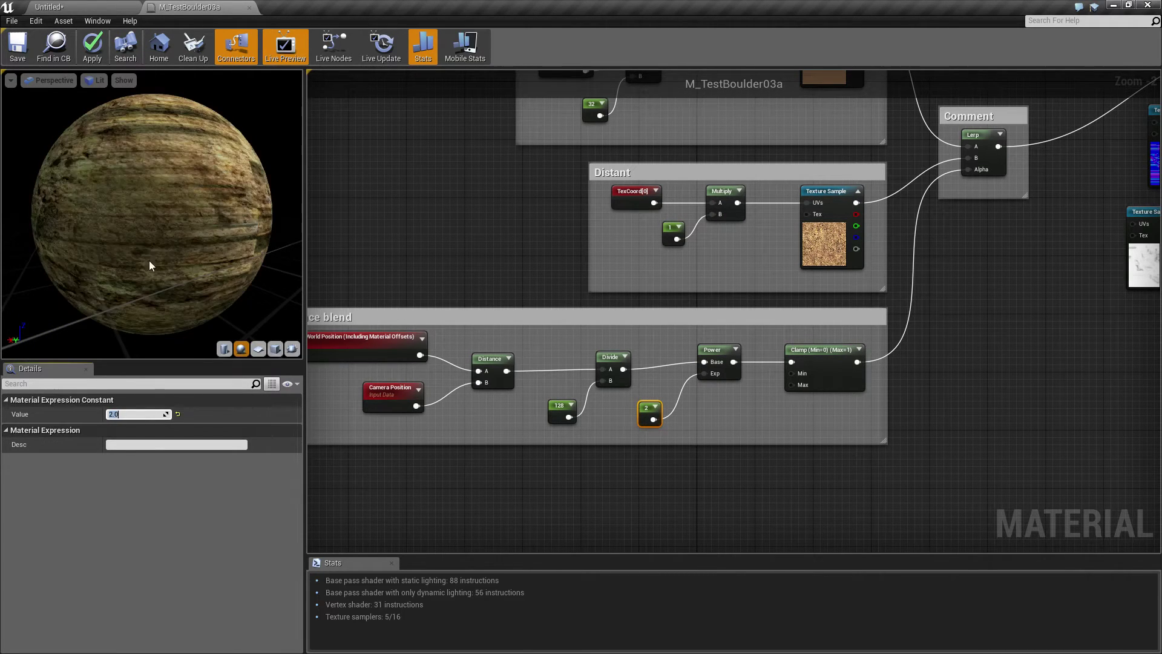
right_click_drag(147, 258, 117, 279)
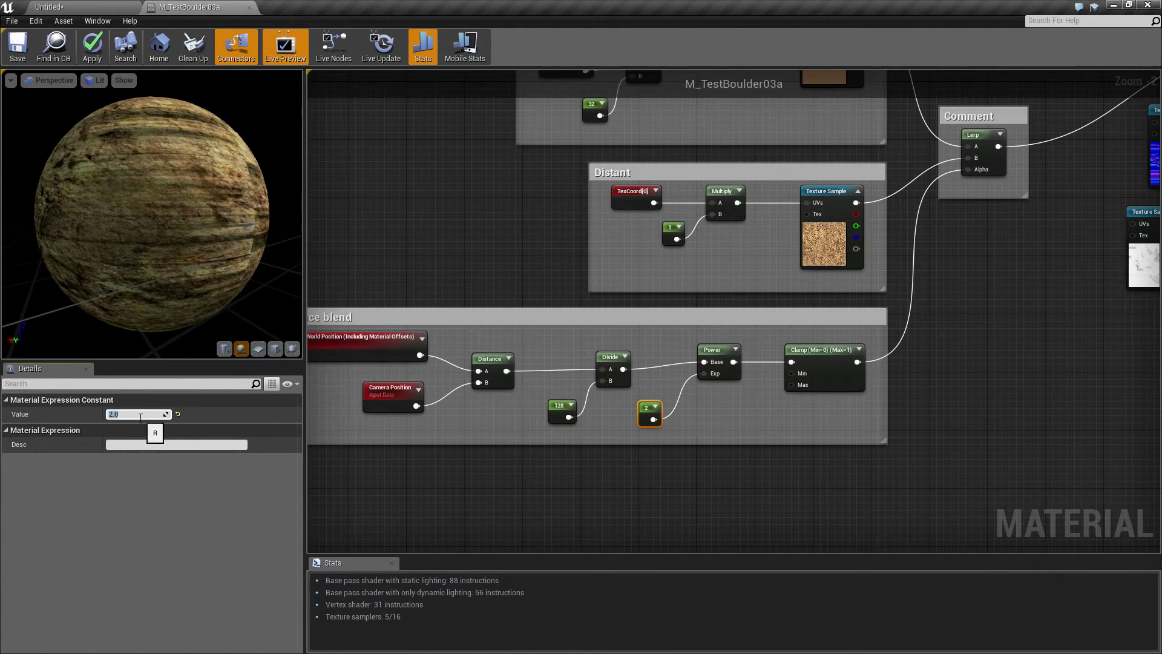
Set the Power node's exponent constant to 0.5, check the preview sphere and save the material
key("Return")
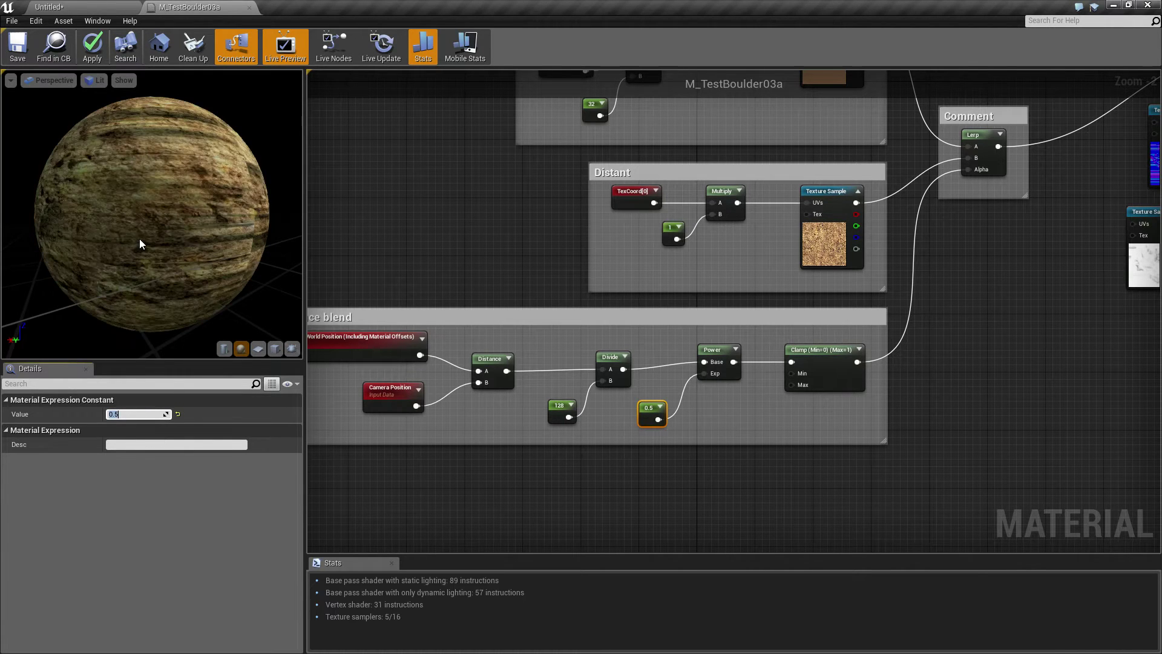
scroll(152, 214, "down", 4)
scroll(151, 214, "up", 4)
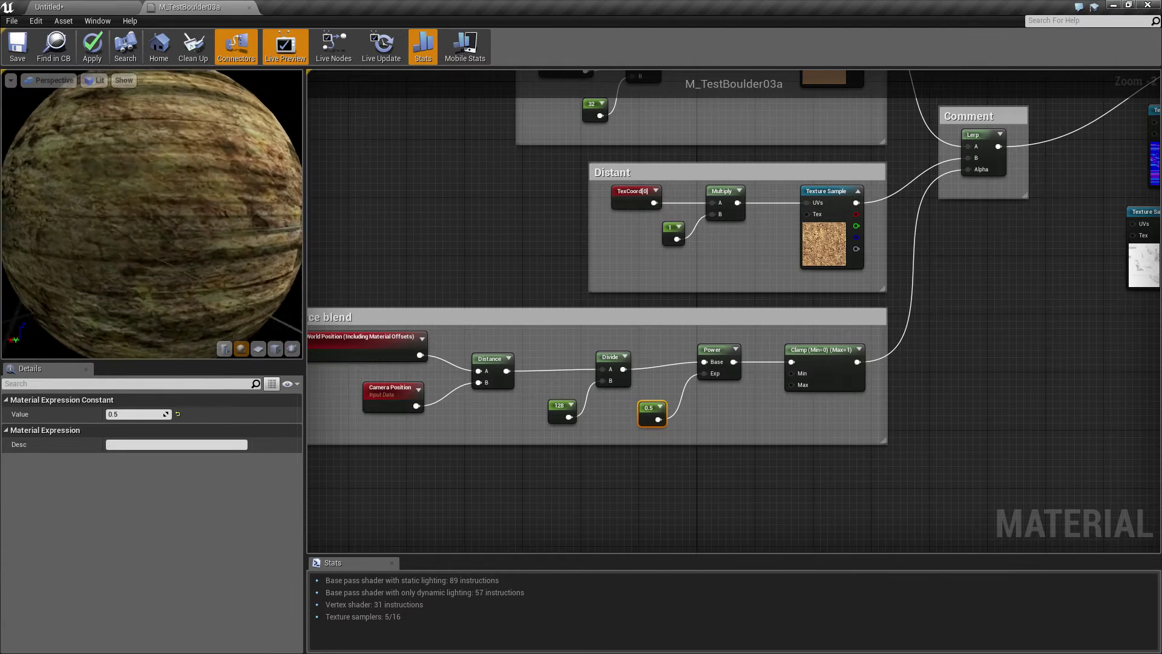
scroll(151, 215, "down", 7)
scroll(140, 244, "up", 9)
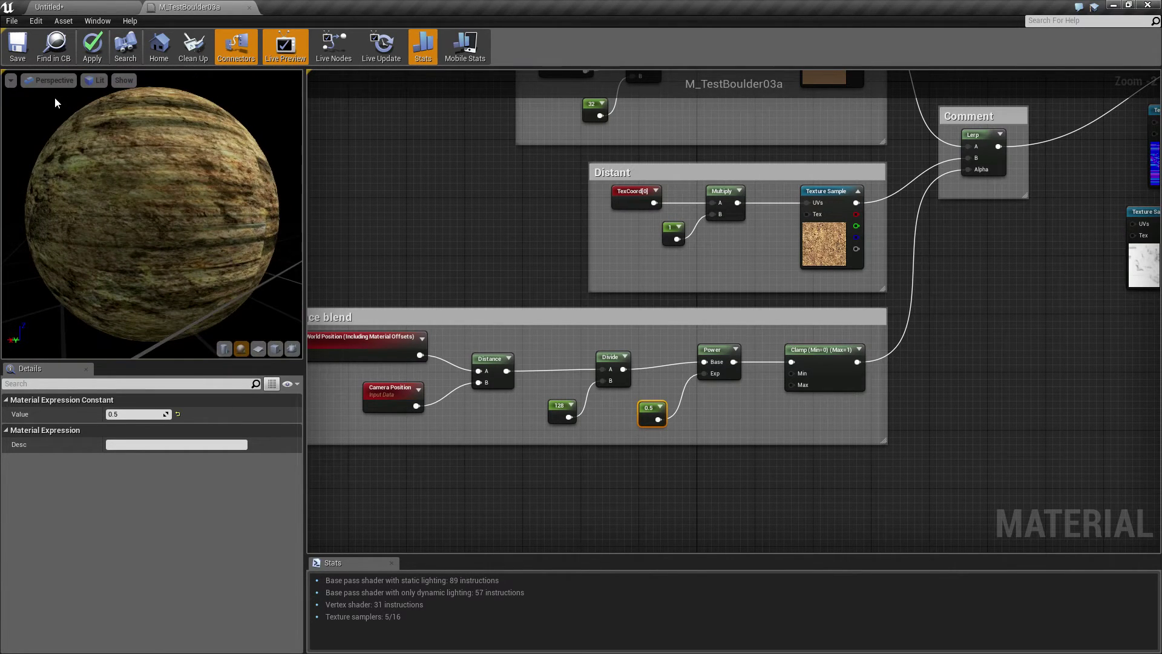
left_click(19, 51)
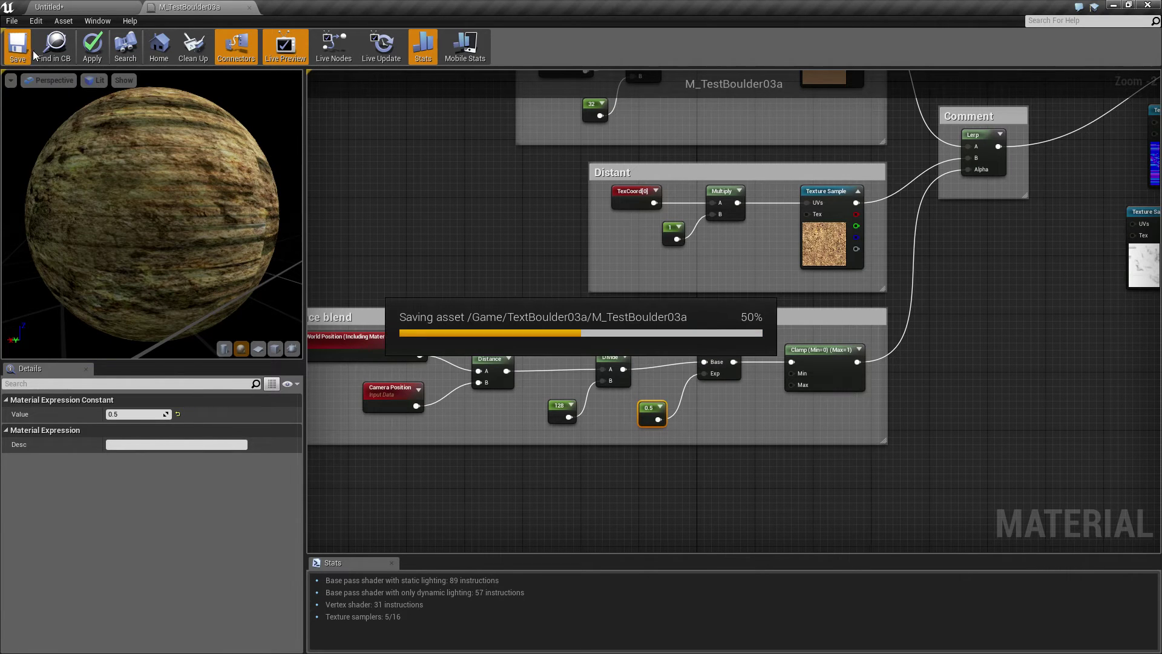
Examine the Modified boulder's texture blend in the level from close up and farther away
left_click(67, 7)
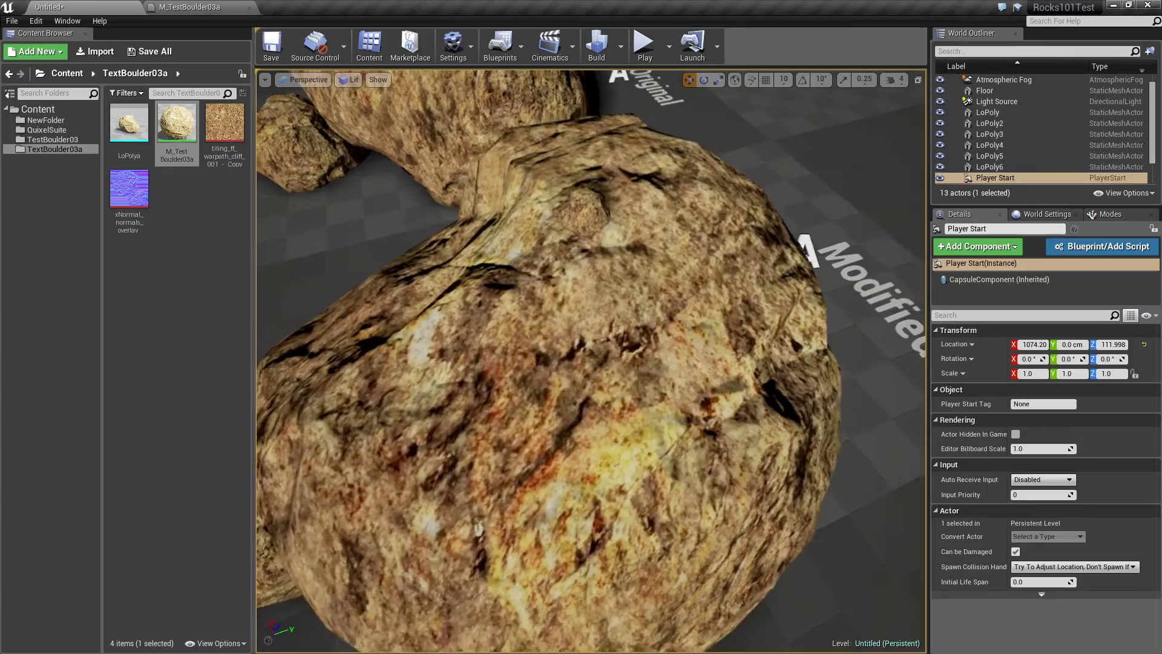
key("s")
right_click_drag(591, 361, 608, 309)
key("w")
key("w")
key("s")
key("w")
key("w")
key("s")
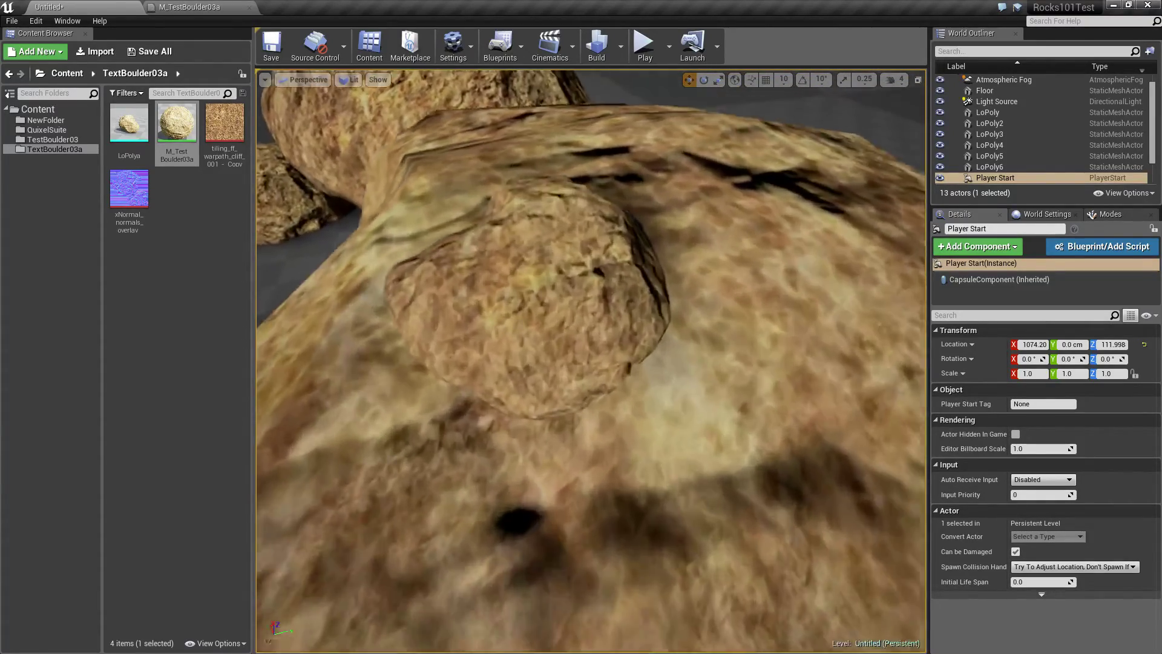
right_click_drag(535, 389, 526, 388)
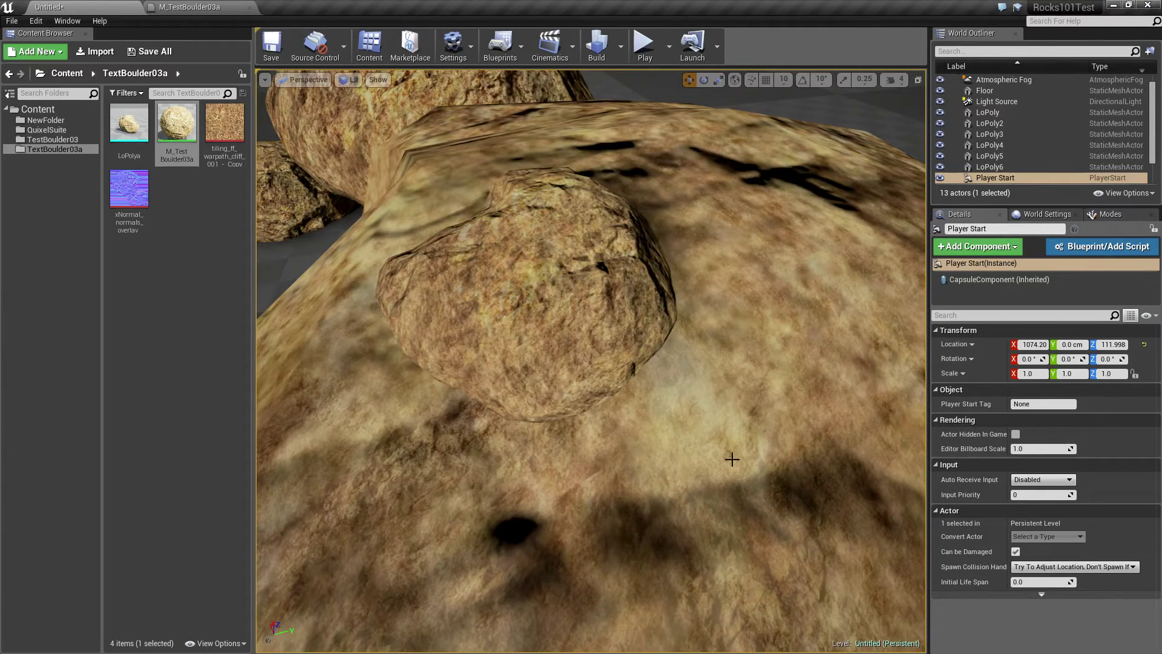
right_click_drag(631, 444, 693, 444)
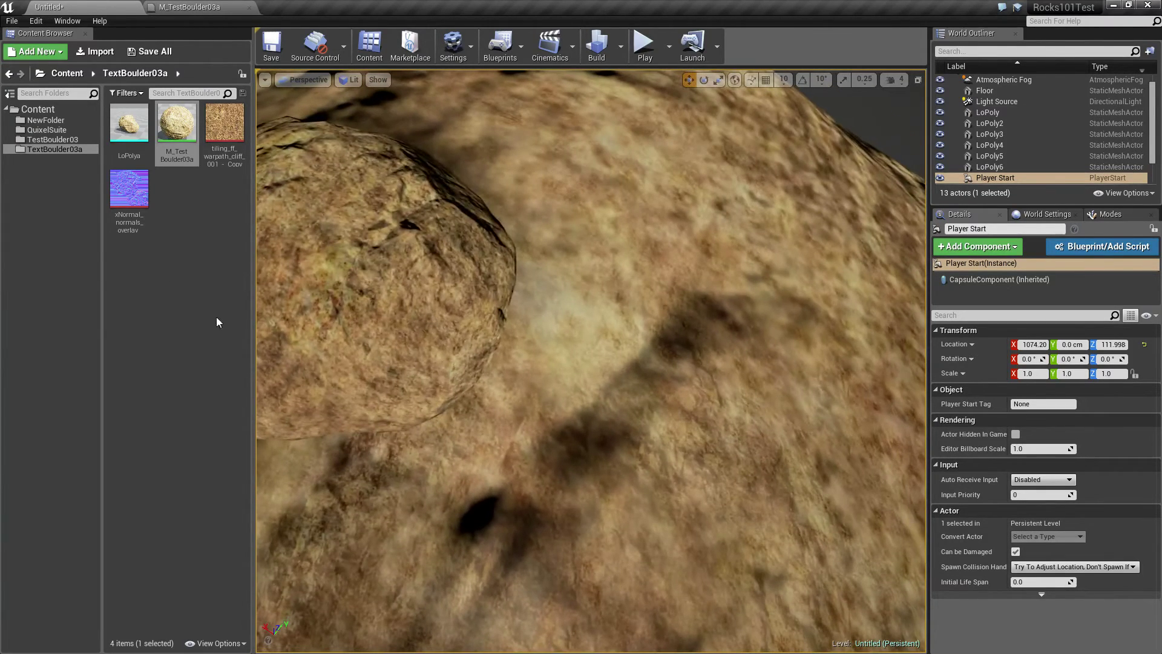
right_click_drag(743, 341, 707, 427)
right_click_drag(677, 311, 677, 329)
Try 200 for the constant feeding the Distance blend's Divide node, save the material and check the boulder in the level
left_click(184, 7)
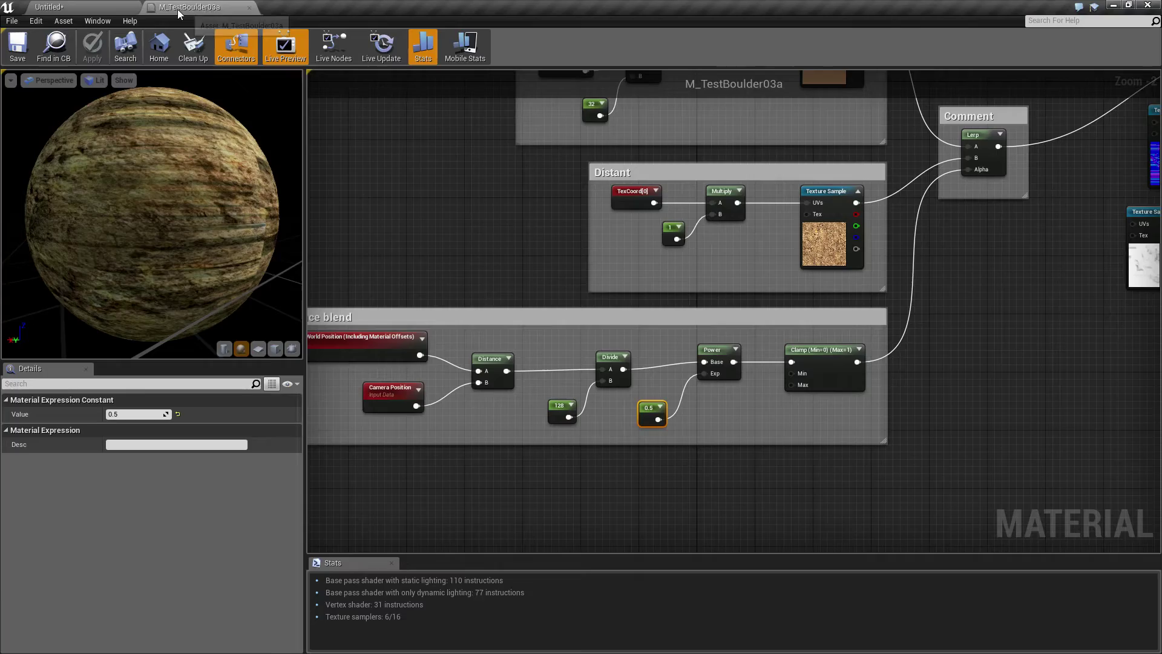
left_click(559, 410)
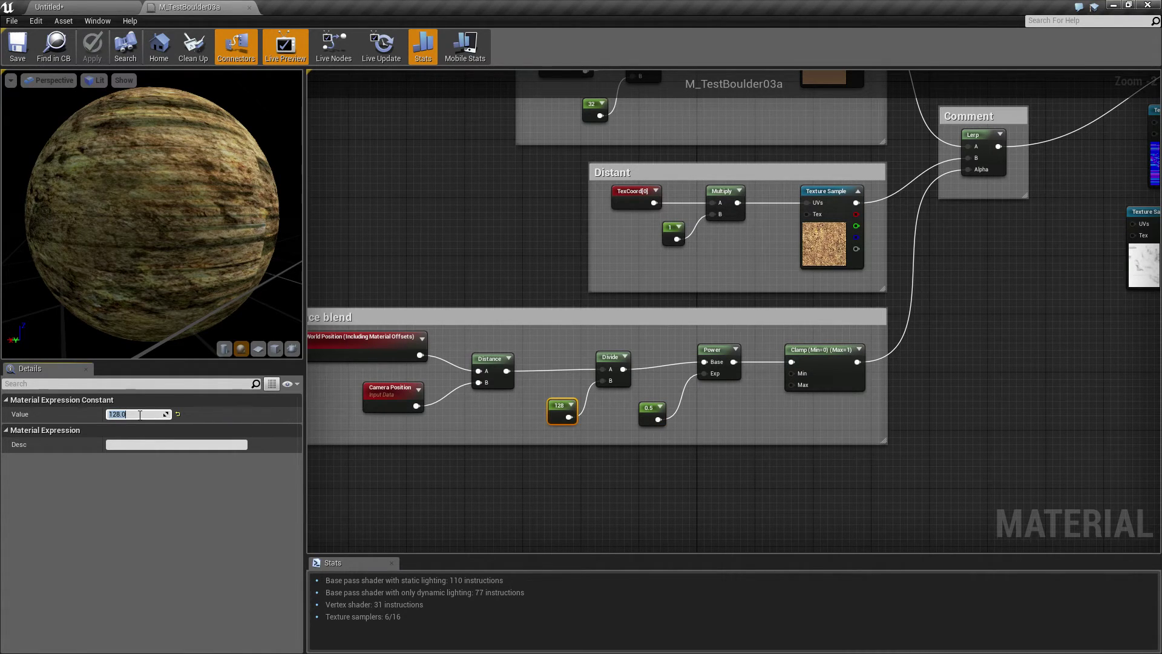
key("Return")
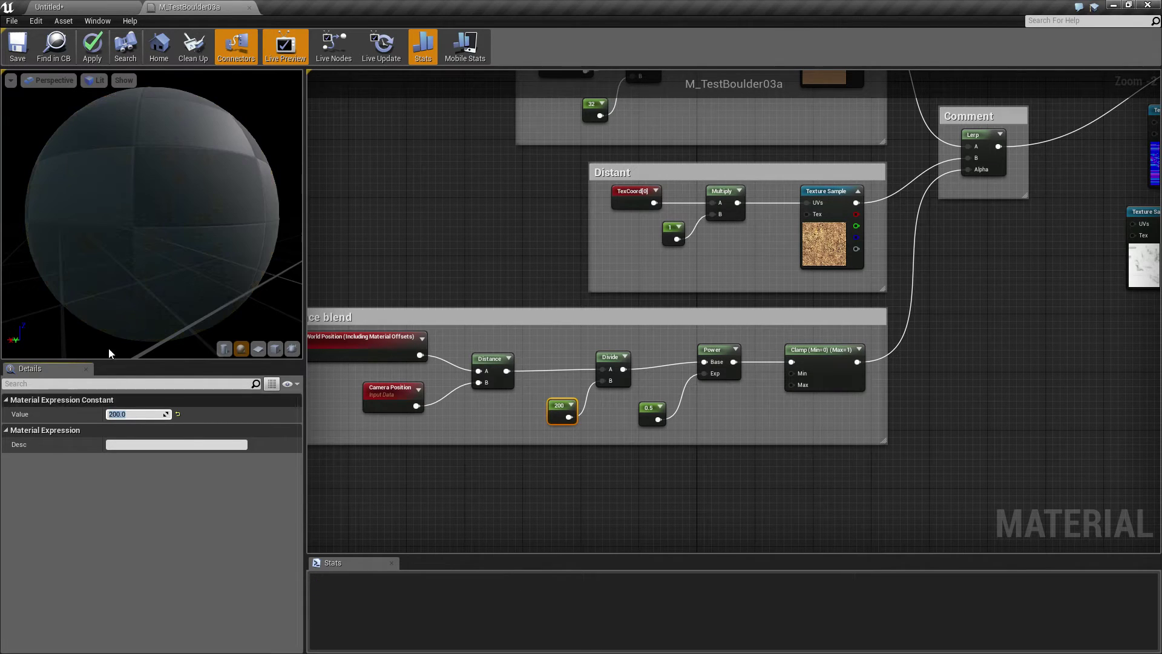
left_click(18, 47)
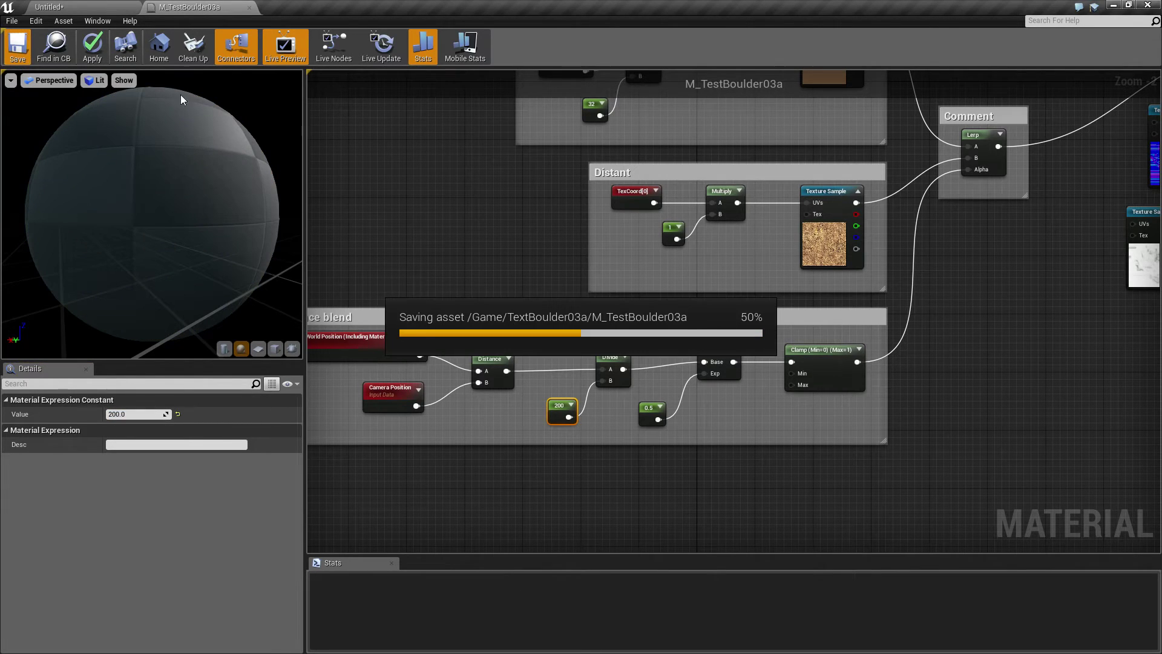
left_click(87, 5)
right_click_drag(571, 347, 575, 302)
mouse_move(343, 200)
right_mouse_down()
mouse_move(343, 182)
mouse_move(343, 211)
mouse_move(343, 200)
right_mouse_up()
Set the constant feeding the Distance blend's Divide node to 256 and save the material
left_click(189, 7)
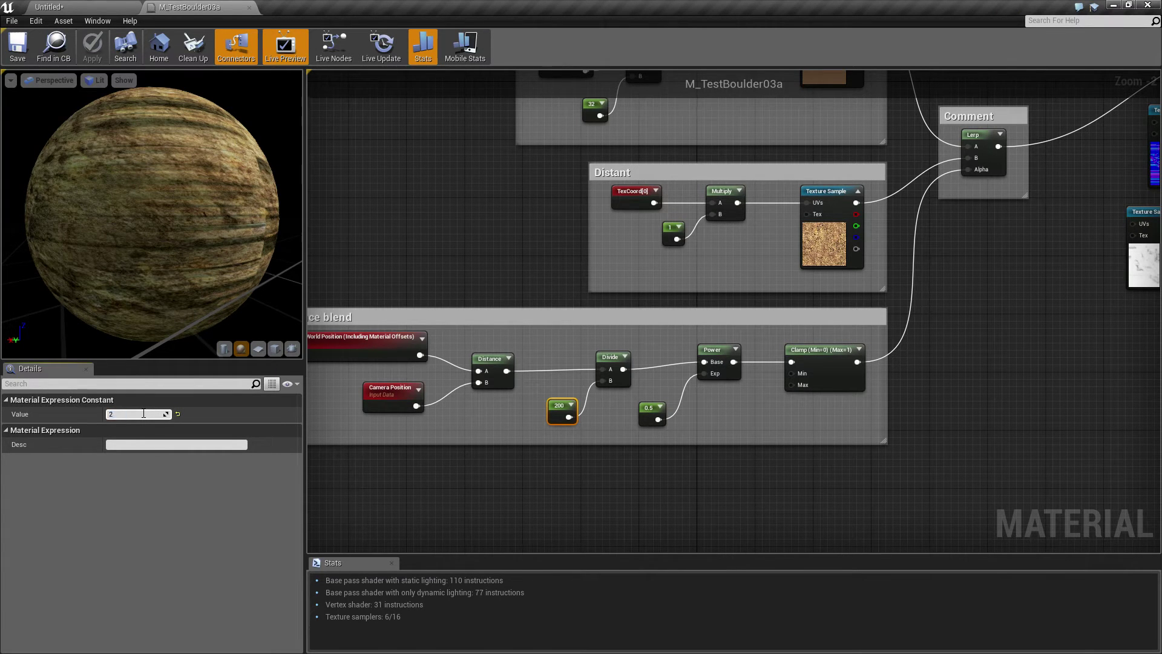
left_click(144, 414)
type("256")
key("Return")
key("ctrl+s")
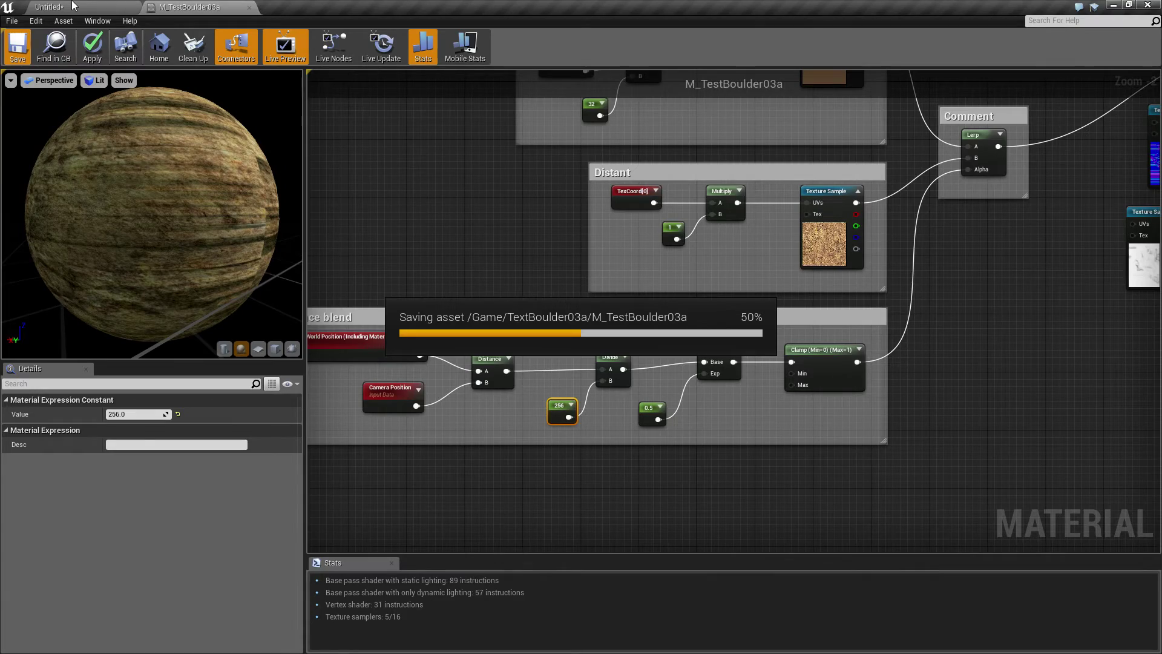
Compare the Modified boulders' texture blend near and far in the level
left_click(72, 6)
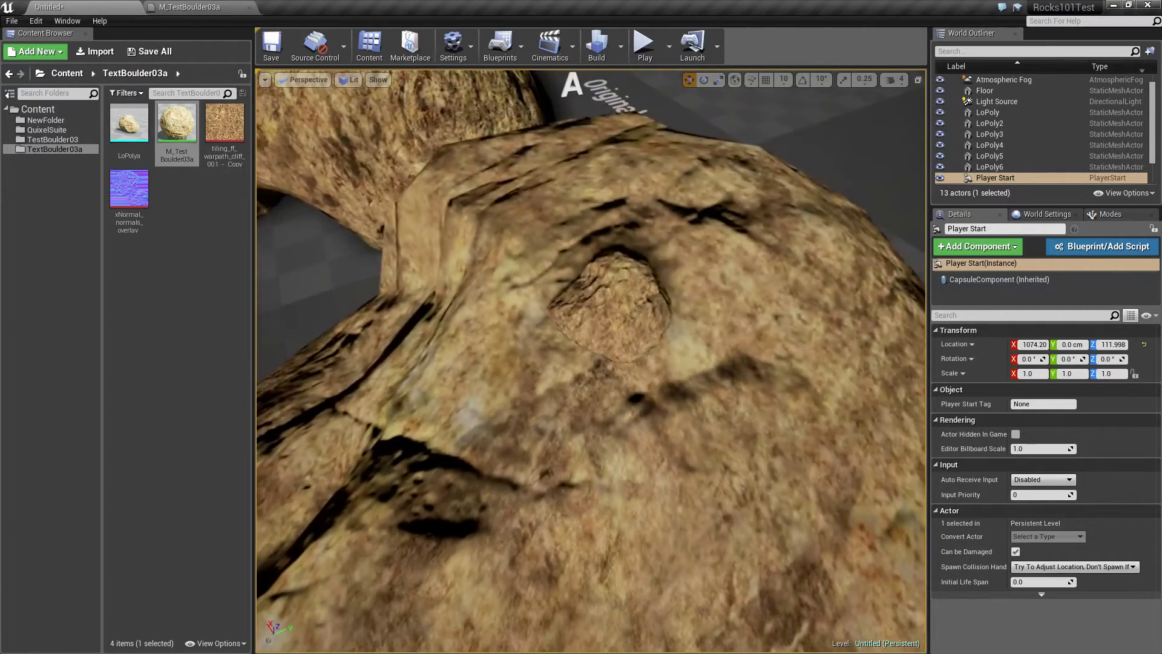
right_click_drag(591, 360, 590, 260)
key("s")
key("s")
key("w")
key("w")
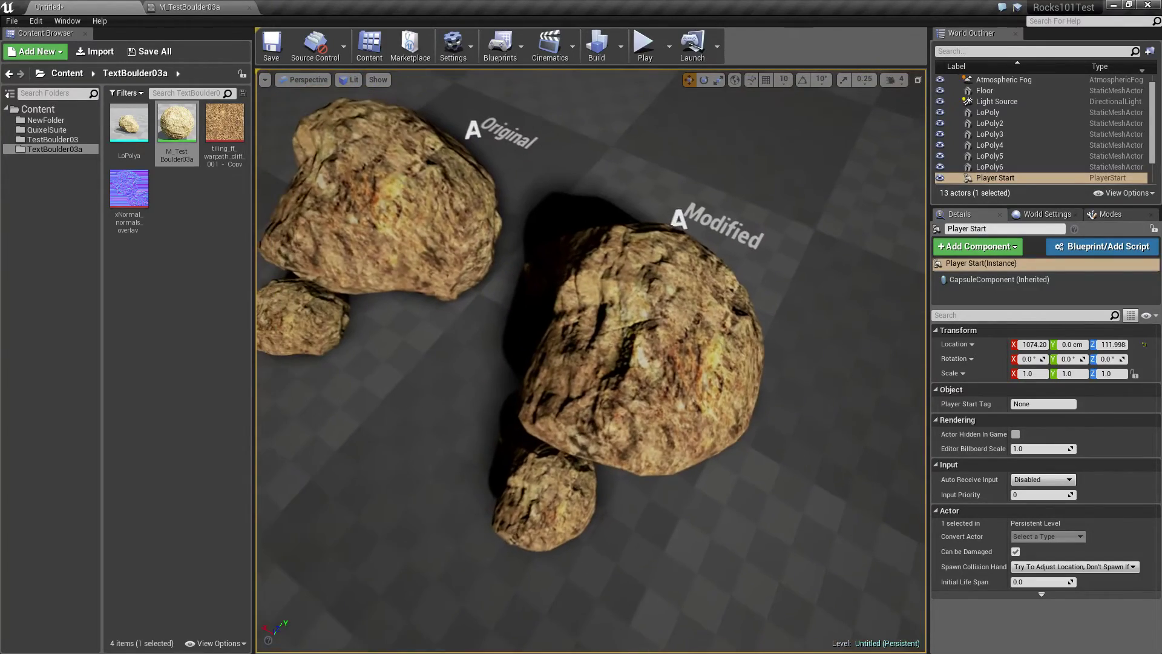
In M_TestBoulder03a, set the Distant group's tiling constant to 2 and save the material
left_click(189, 7)
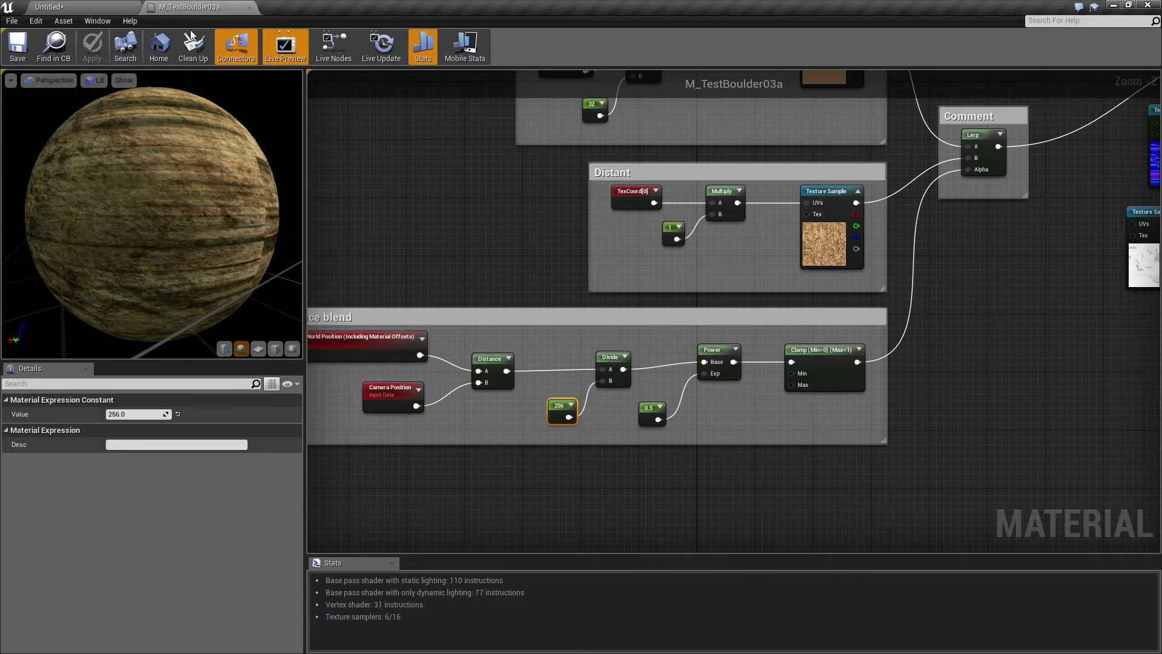
right_click_drag(466, 232, 447, 279)
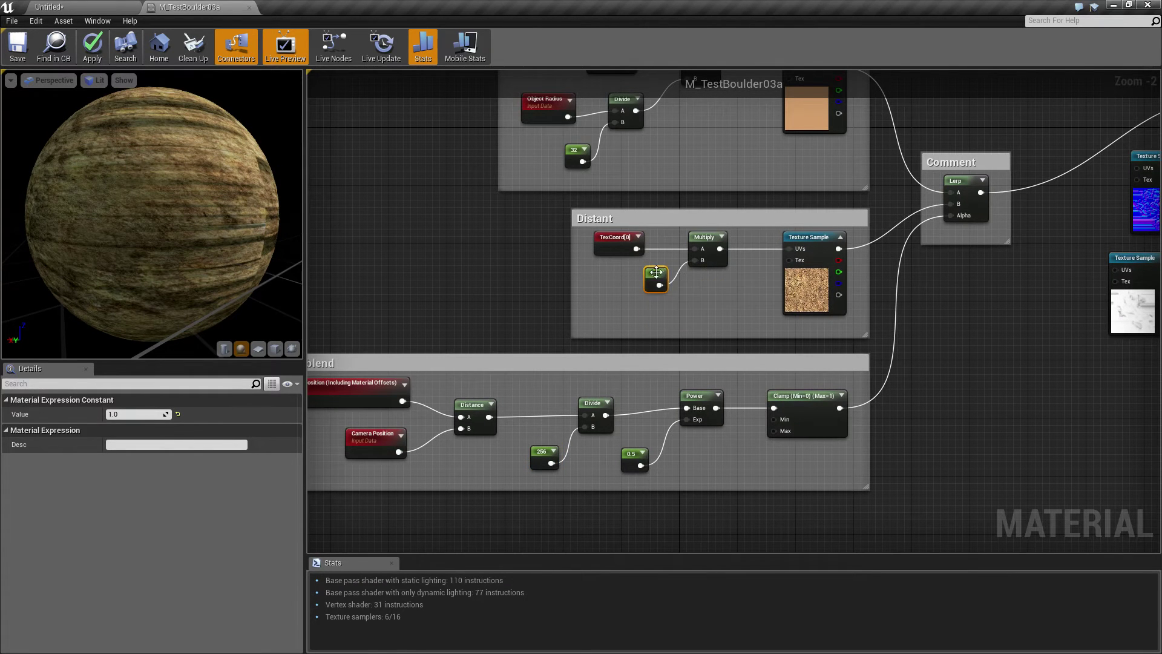
left_click(130, 414)
type("2")
key("Return")
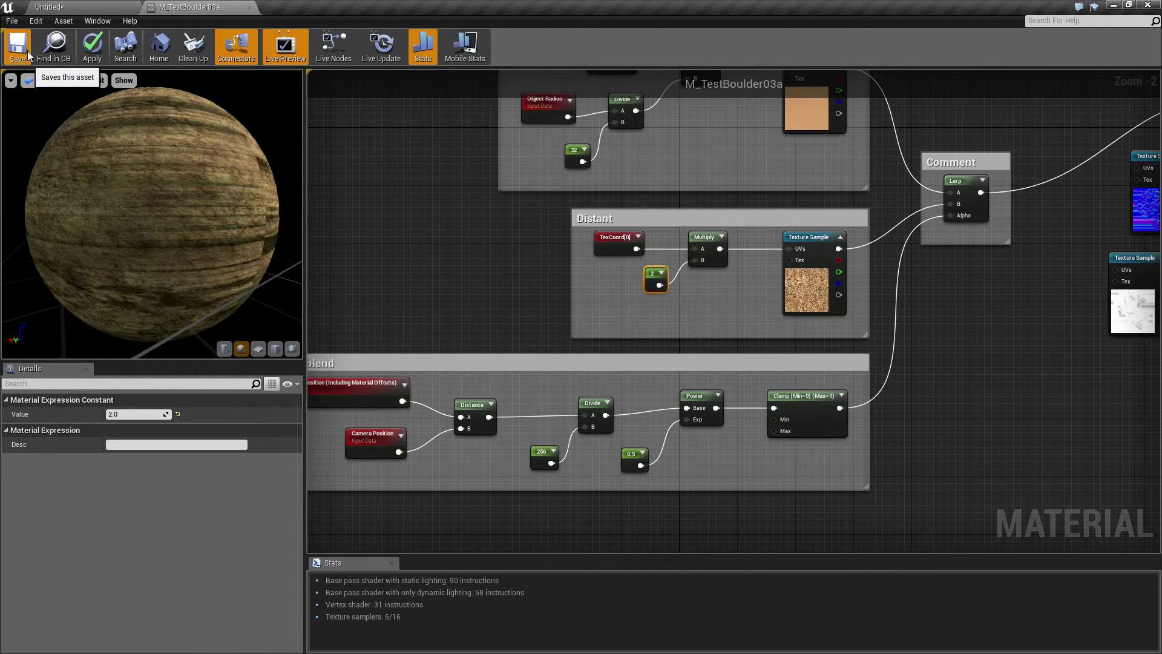
left_click(28, 55)
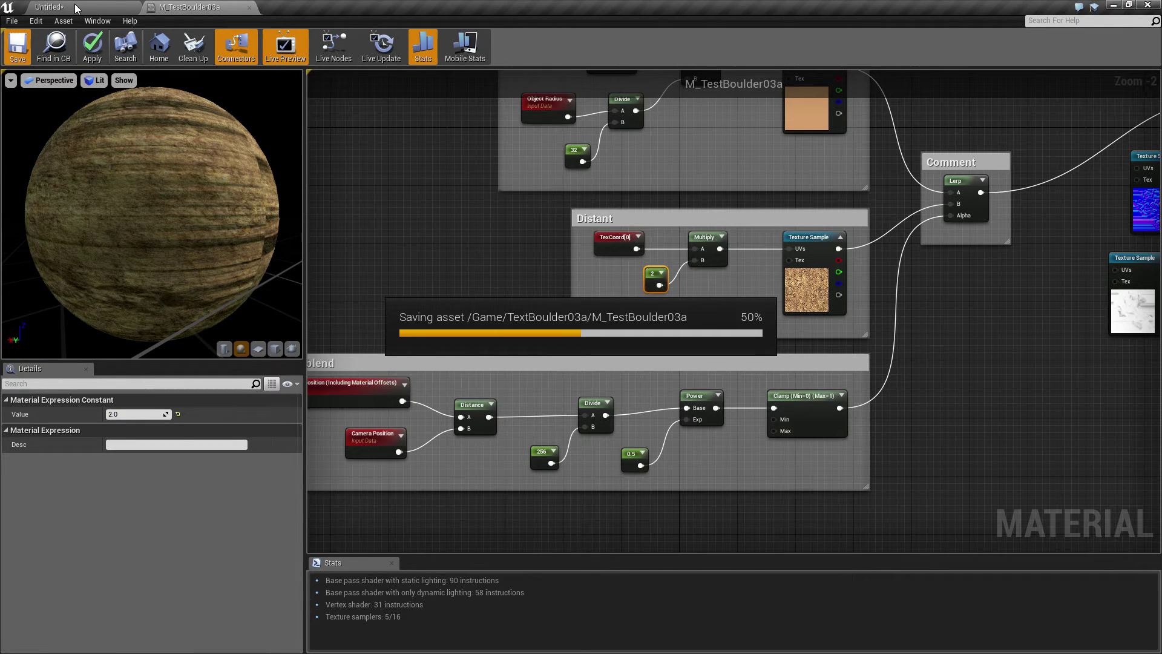
Inspect the distant tiling and blend on the large and small Modified boulders in the level at varying distances
left_click(76, 8)
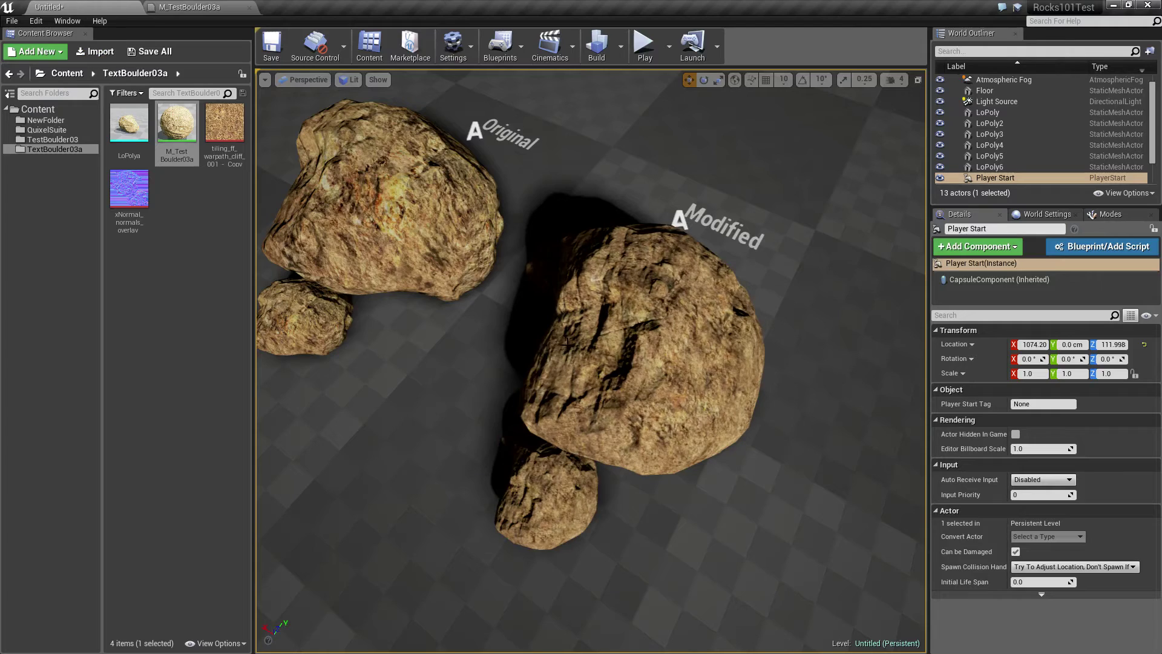
right_click_drag(563, 343, 675, 408)
key("w")
key("w")
key("s")
left_click_drag(619, 363, 616, 315)
key("s")
mouse_move(617, 315)
right_mouse_down()
mouse_move(618, 348)
mouse_move(617, 302)
mouse_move(629, 296)
mouse_move(650, 327)
mouse_move(614, 302)
right_mouse_up()
key("w")
key("s")
left_click_drag(618, 321, 618, 326)
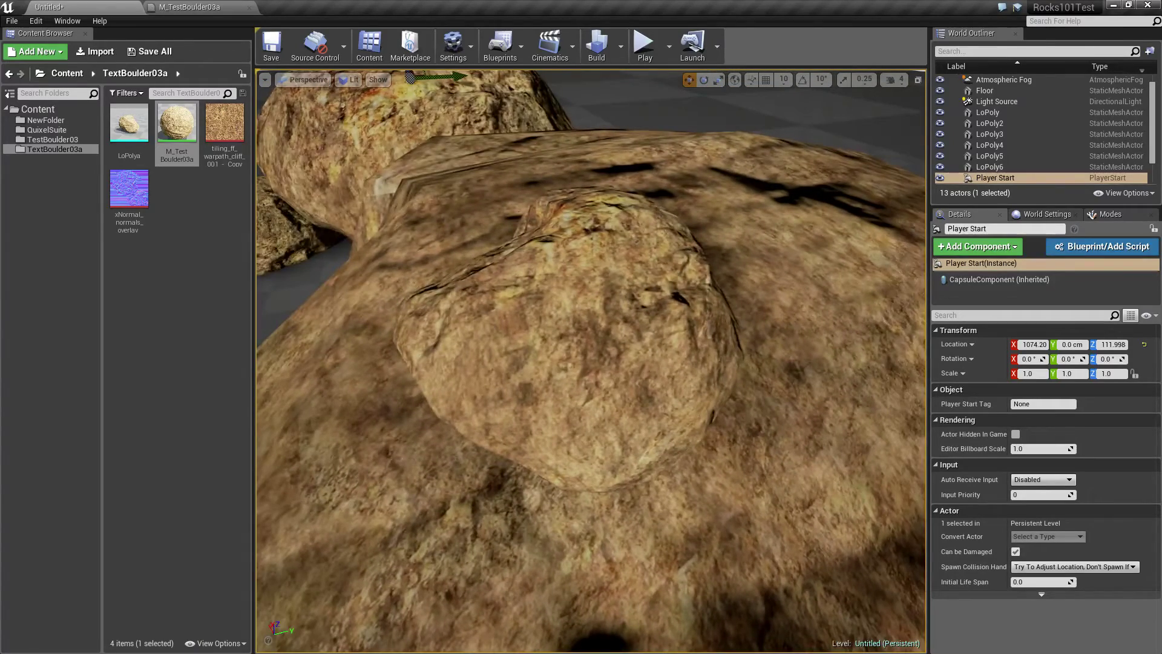
right_click_drag(618, 327, 648, 388)
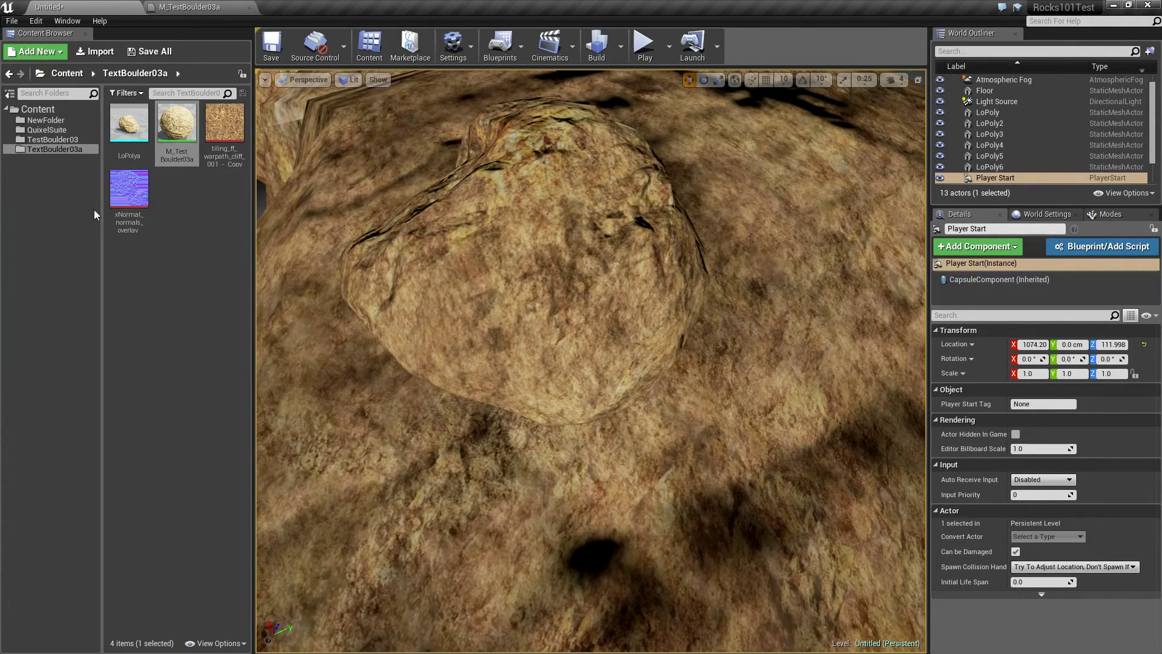
Reopen M_TestBoulder03a, delete the comment box around the Lerp node and move Lerp closer to the material output
double_click(176, 124)
right_click_drag(983, 337, 664, 440)
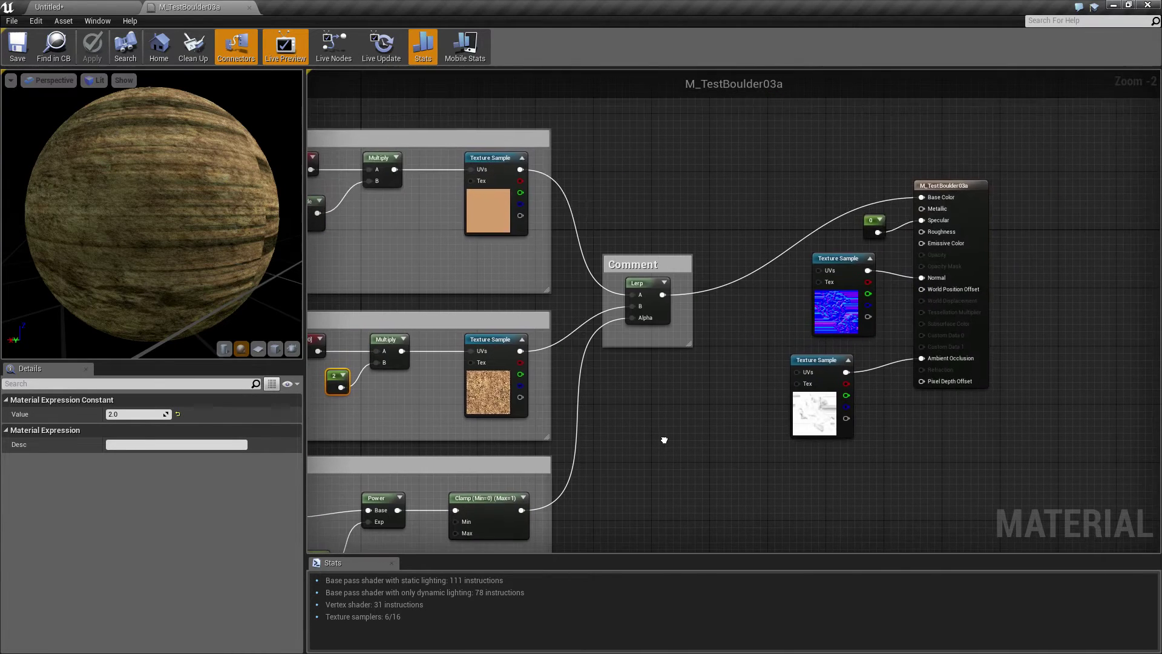
left_click(626, 262)
key("Delete")
left_click_drag(640, 279, 704, 221)
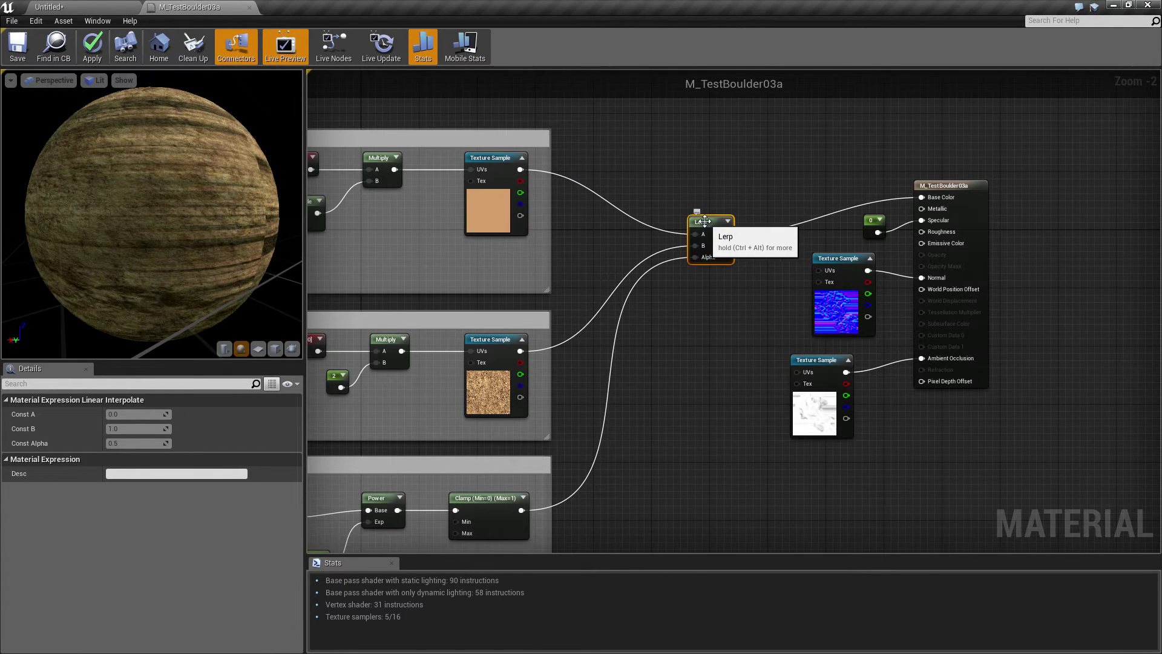
Add a DetailTexturing function node beside the Lerp node
right_click(661, 164)
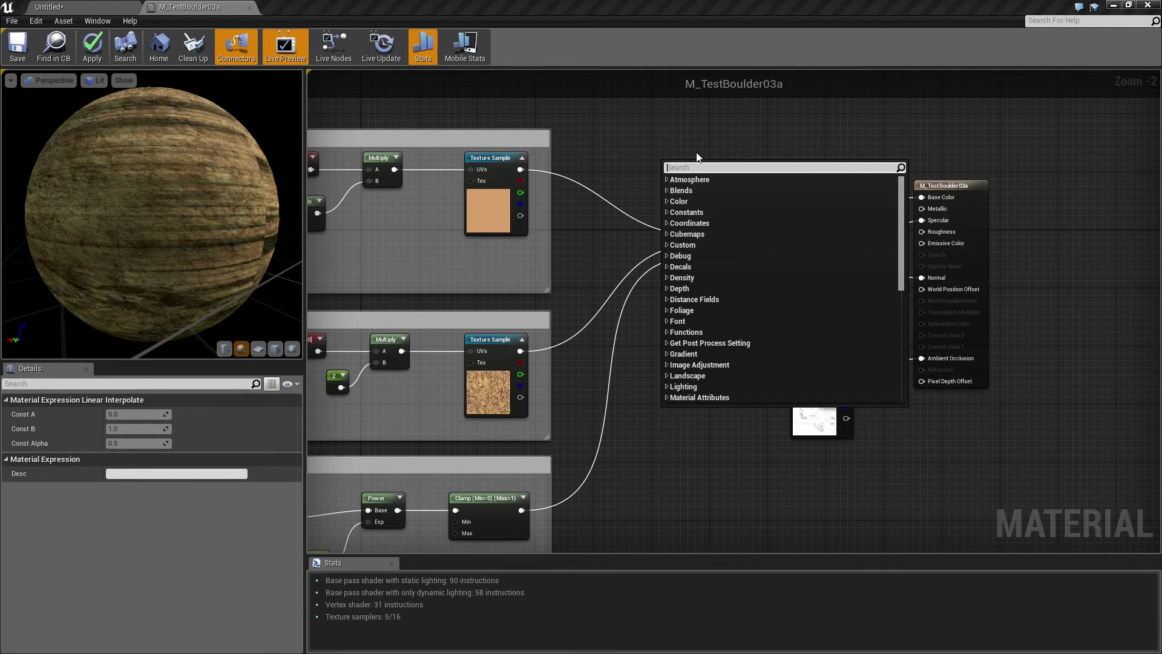
type("deta")
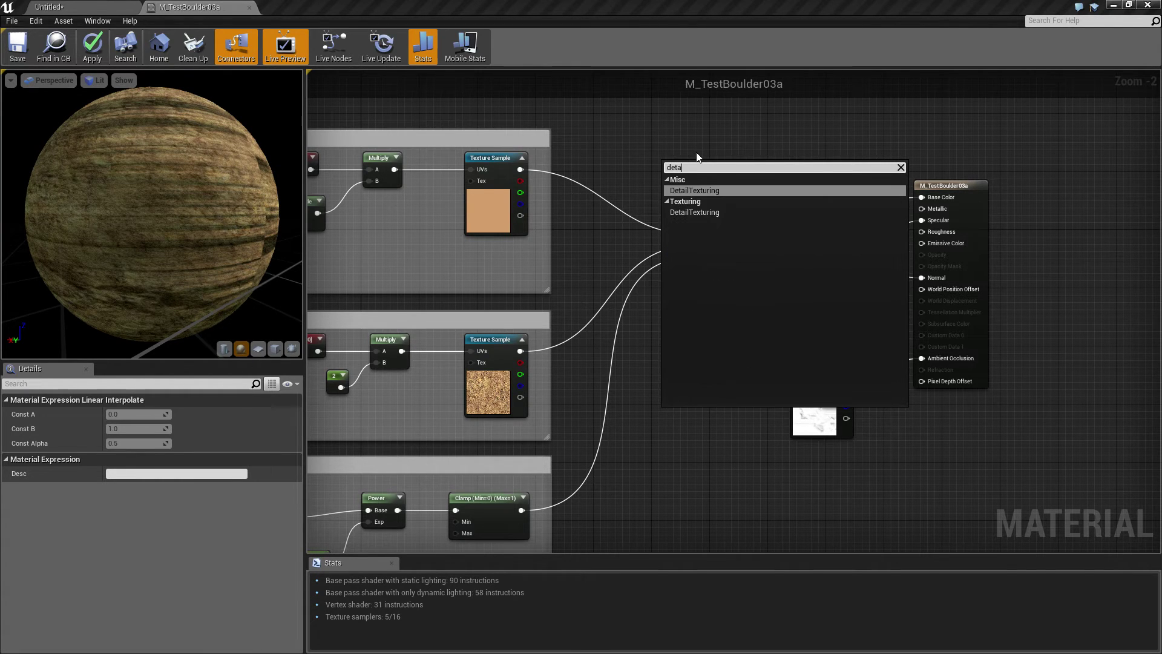
key("Return")
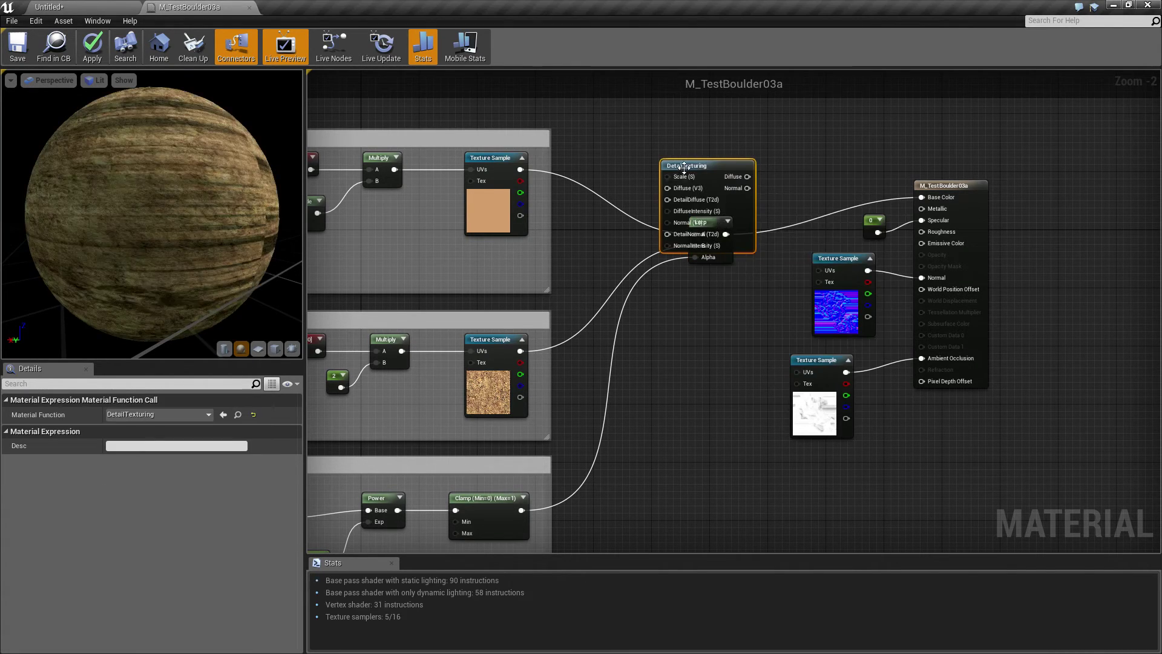
Move the DetailTexturing node above Lerp and shift the normal map's Texture Sample farther from the material output
left_click_drag(686, 164, 685, 104)
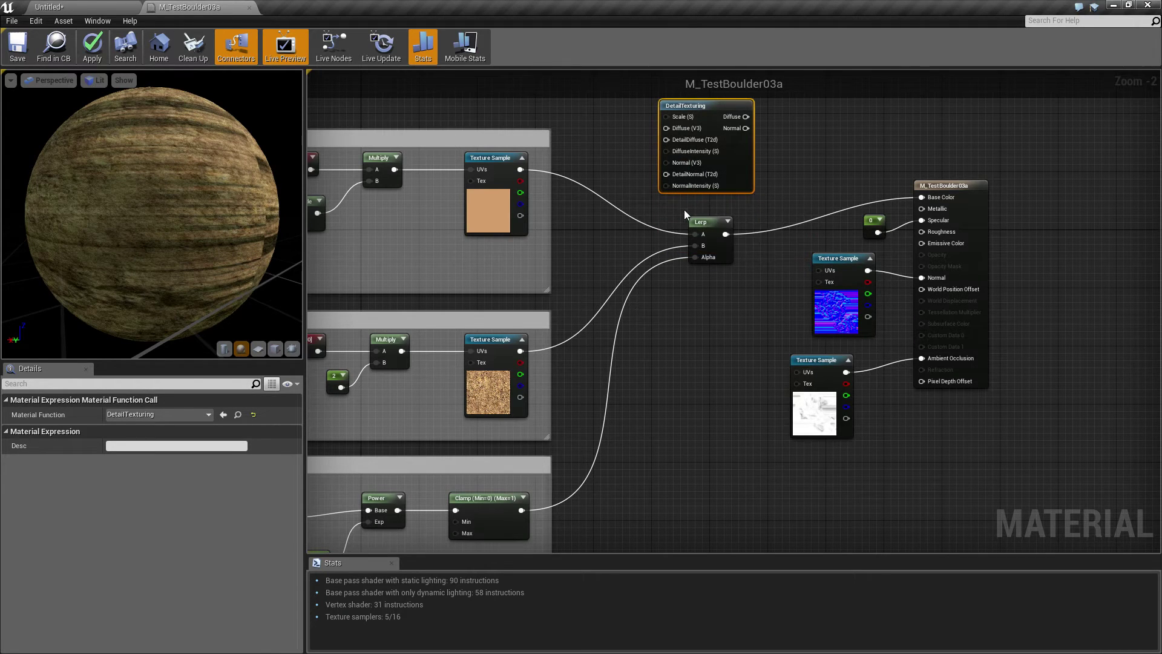
right_click_drag(690, 194, 700, 270)
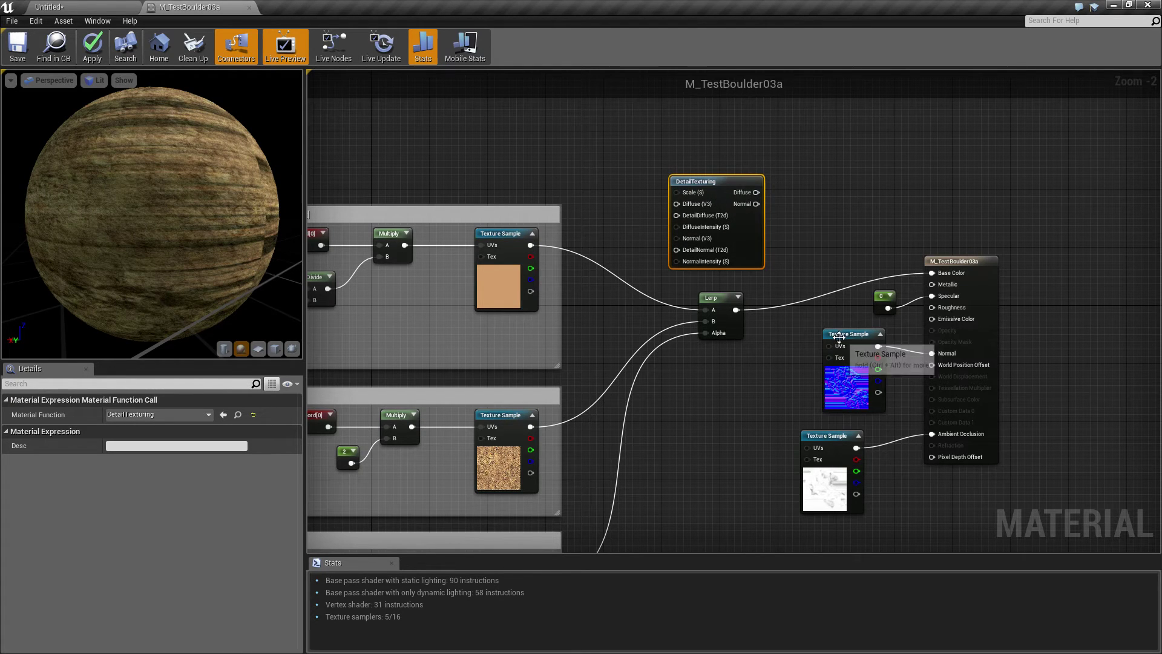
left_click_drag(844, 334, 823, 341)
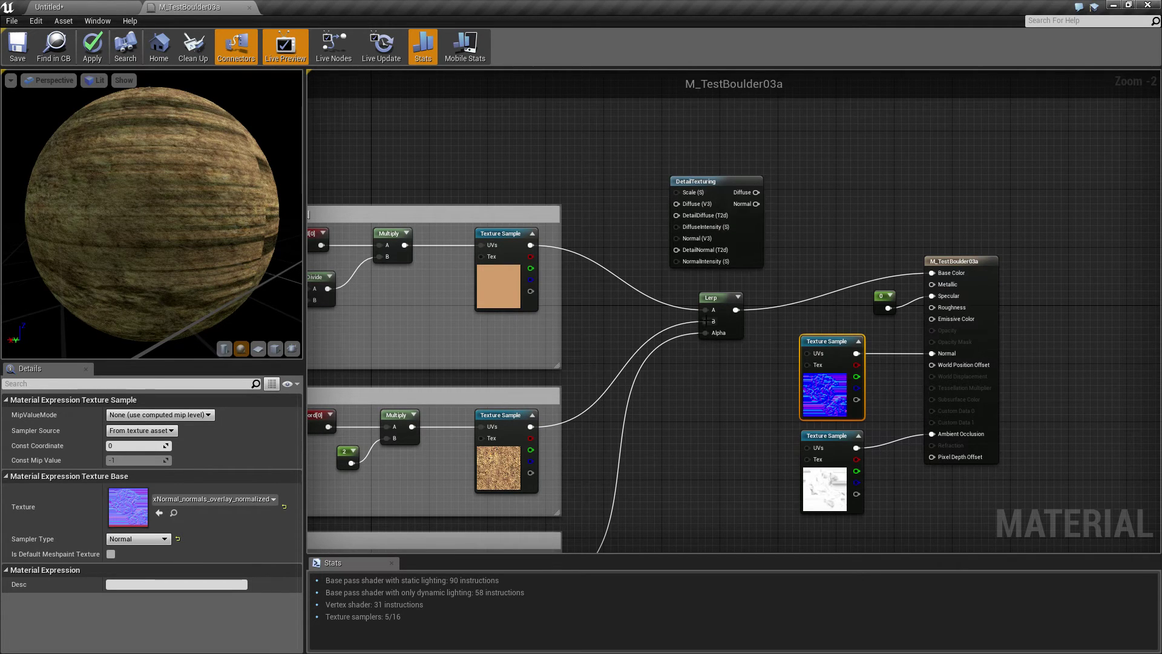
Open the DetailTexturing function and copy its diffuse nodes: the 0.5 and 1 constants, Add, Lerp and Multiply
double_click(700, 182)
scroll(449, 318, "down", 2)
right_click_drag(449, 318, 758, 285)
left_click_drag(553, 190, 902, 354)
right_click_drag(590, 419, 990, 375)
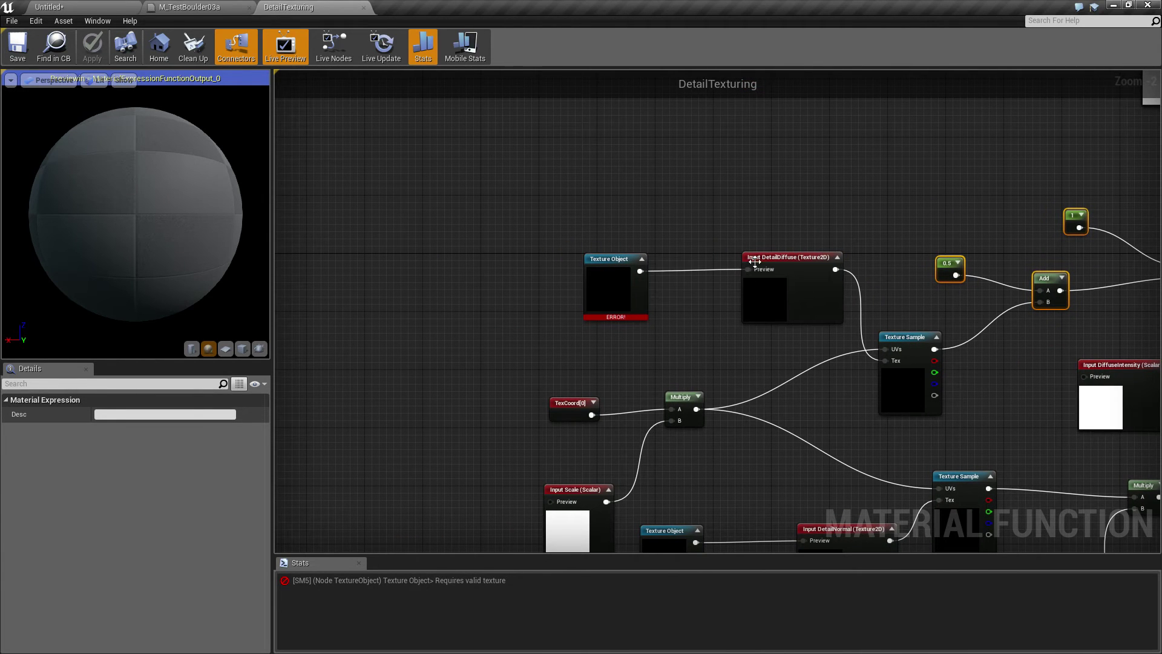
mouse_move(764, 262)
right_click_drag(944, 207, 625, 331)
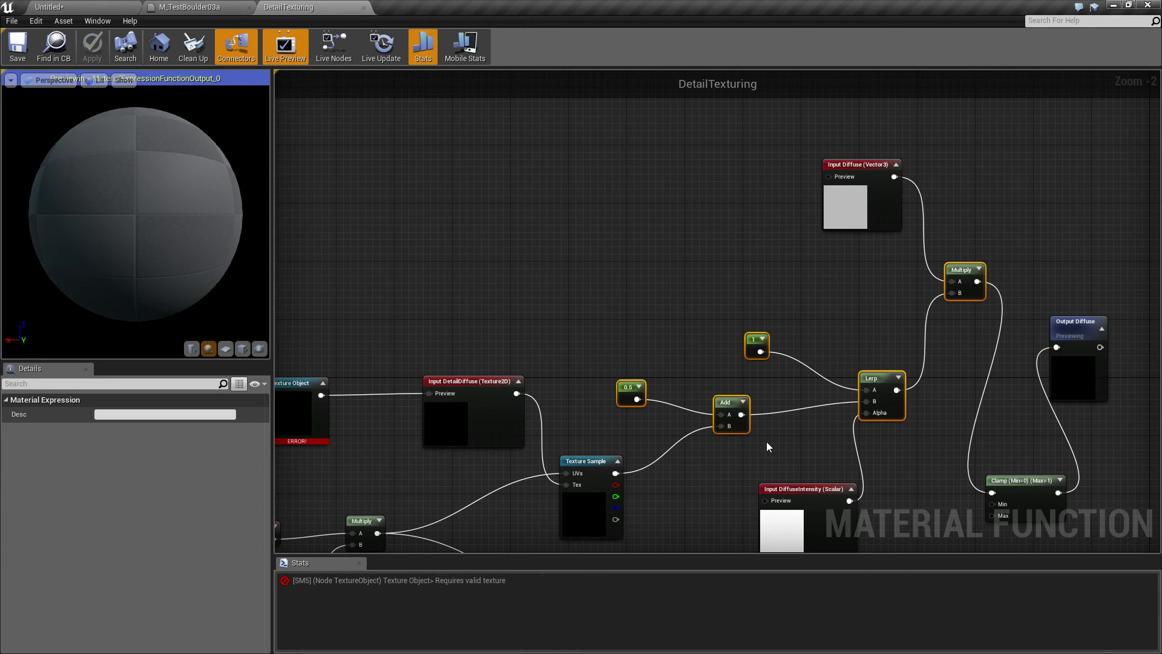
right_click_drag(771, 447, 729, 368)
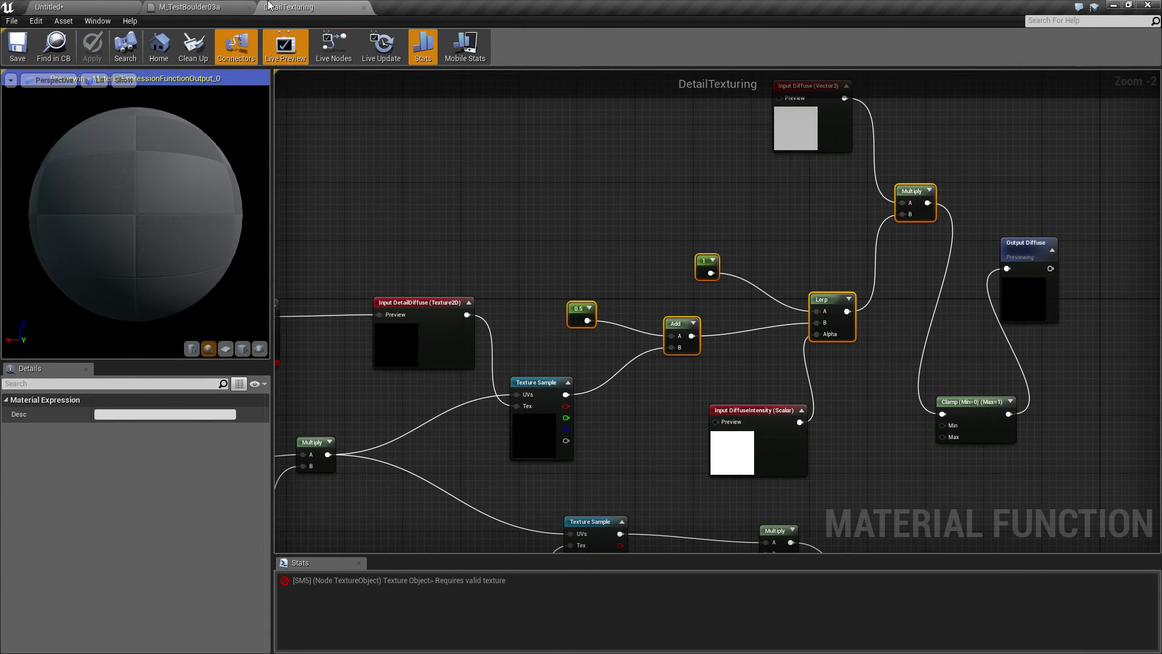
Back in M_TestBoulder03a, delete the DetailTexturing node and paste the copied diffuse nodes
left_click(189, 7)
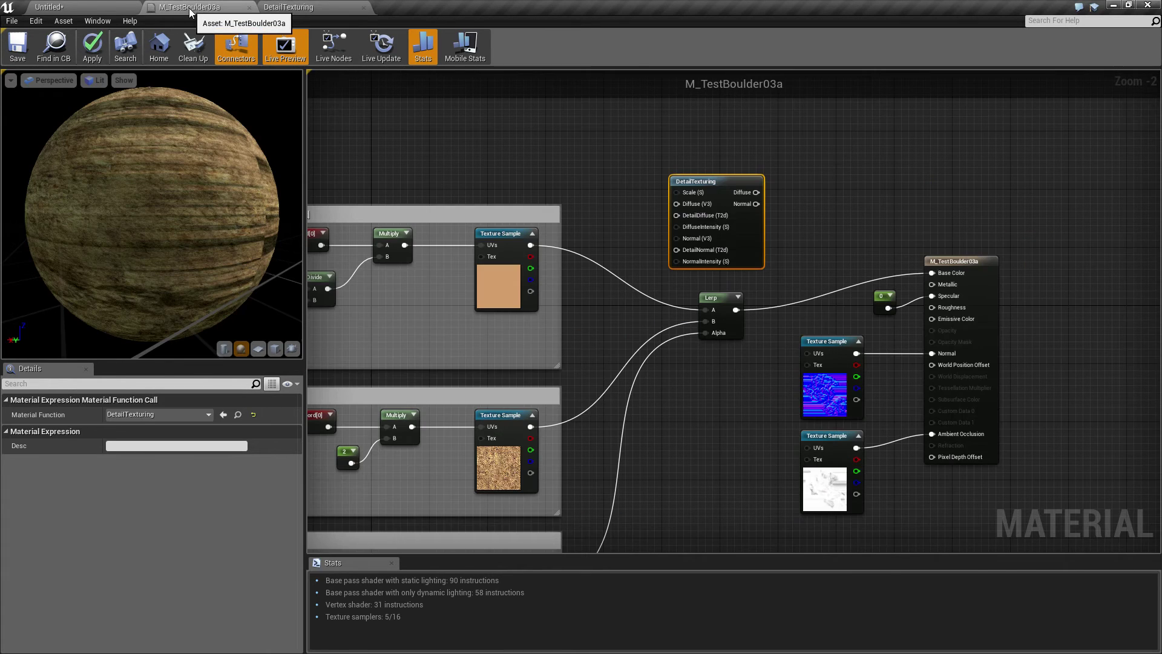
left_click_drag(699, 179, 497, 95)
key("Delete")
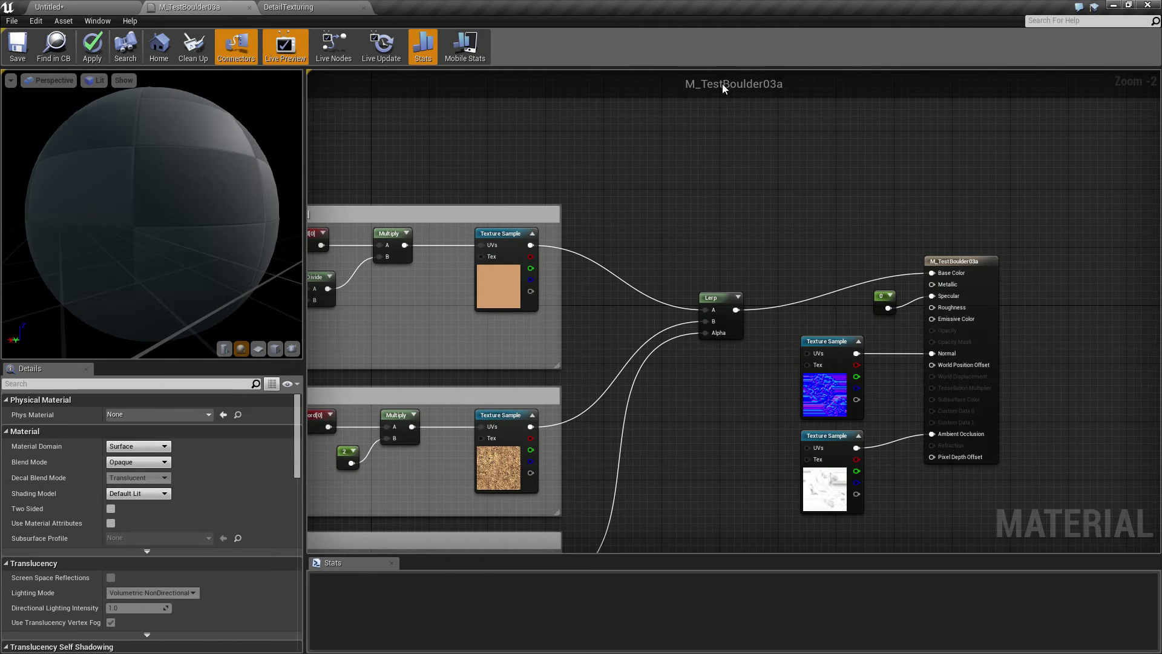
key("ctrl+v")
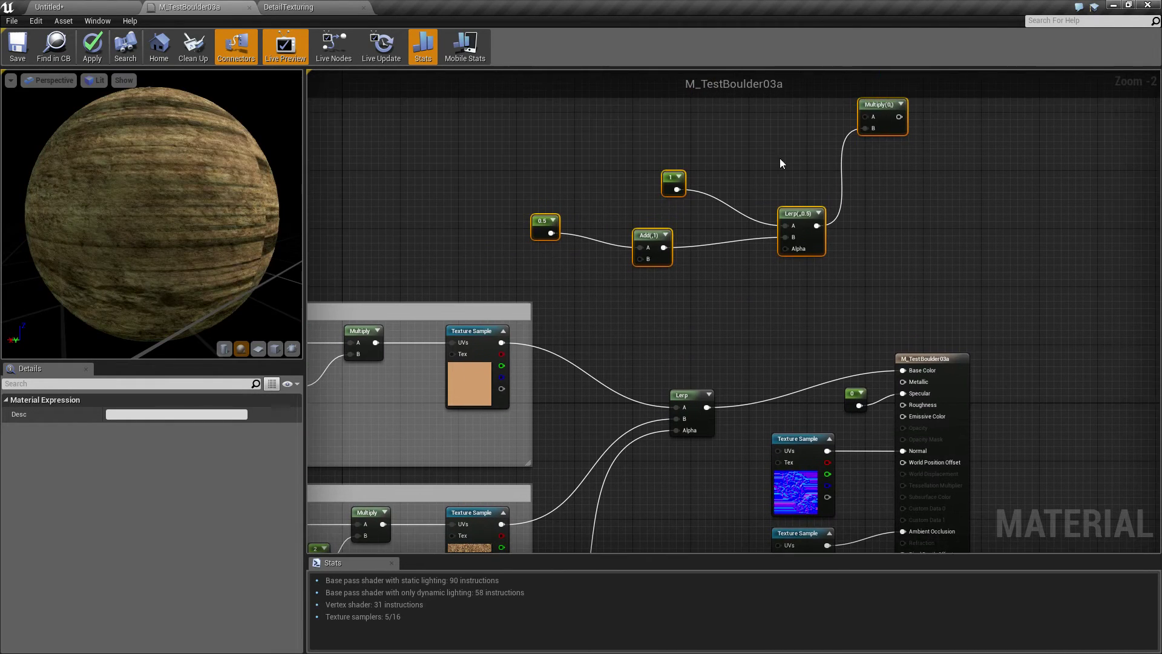
Arrange the pasted 0.5 and 1 constants, Add and Multiply nodes compactly around the pasted Lerp node
left_click(582, 278)
left_click_drag(543, 222, 646, 256)
left_click_drag(578, 161, 692, 264)
left_click_drag(672, 177, 744, 196)
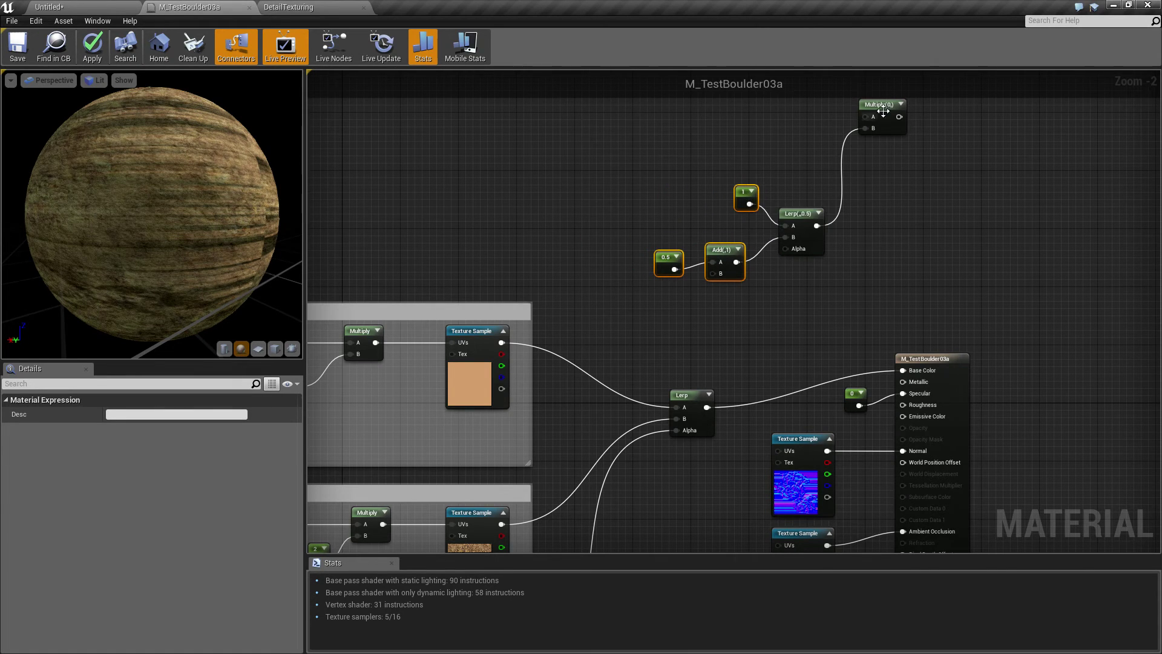
left_click_drag(887, 108, 873, 181)
left_click_drag(740, 190, 725, 212)
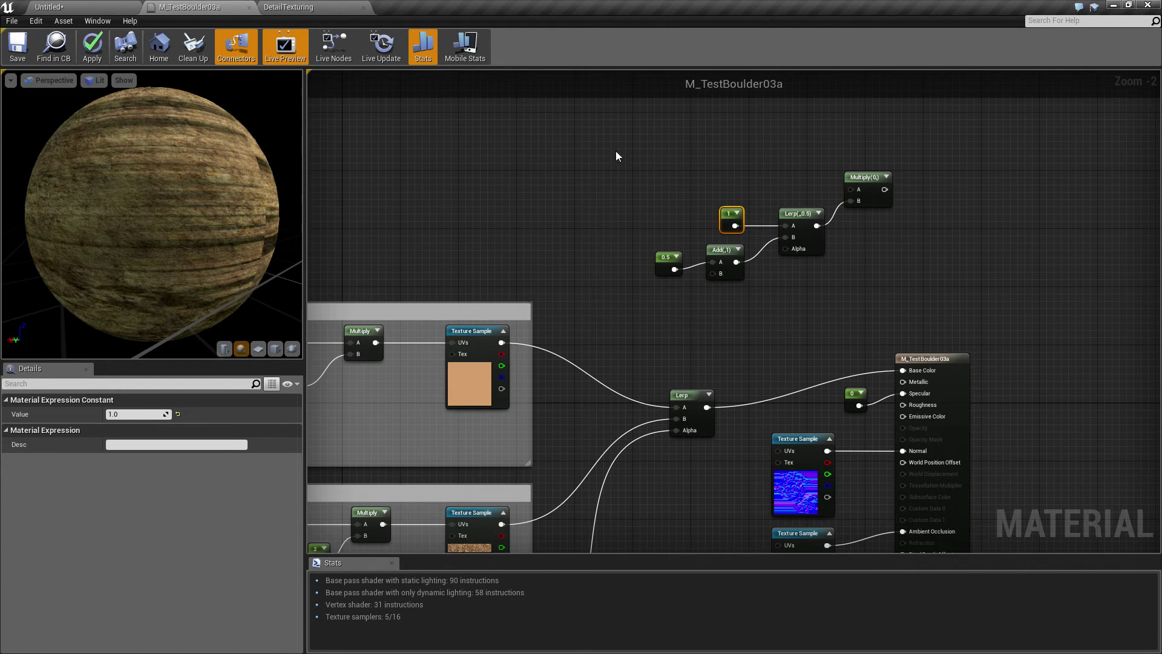
Delete the old Lerp node and move the pasted node chain into the space before the material output
left_click_drag(618, 147, 876, 283)
left_click_drag(866, 197, 816, 299)
left_click(693, 400)
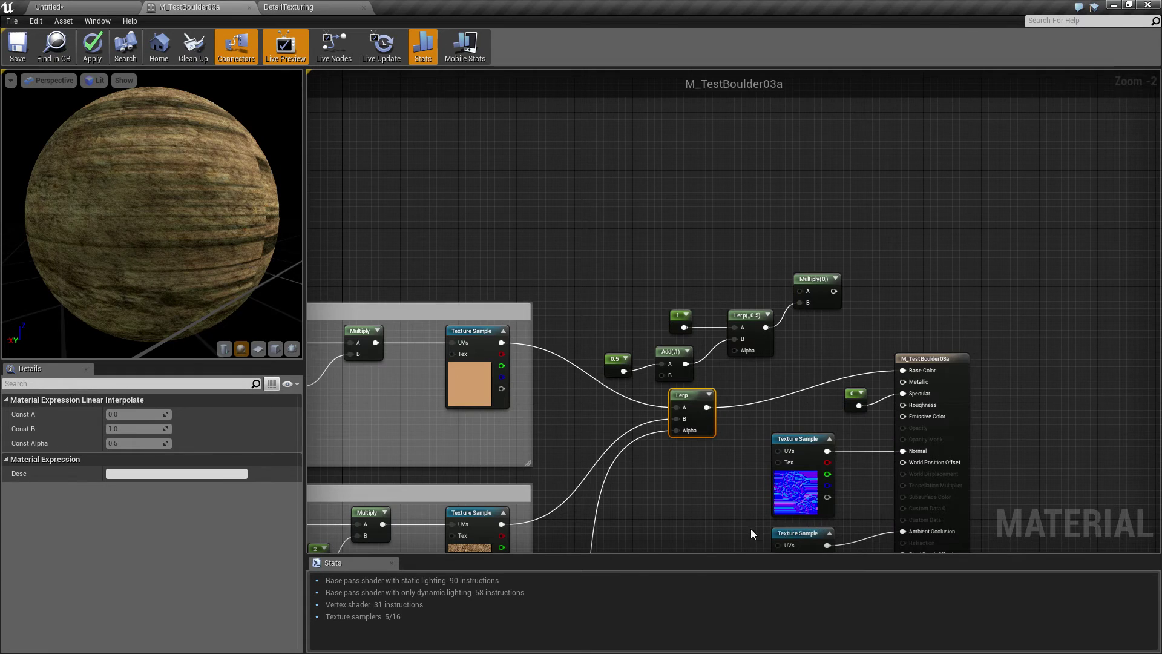
key("Delete")
right_click_drag(663, 444, 695, 355)
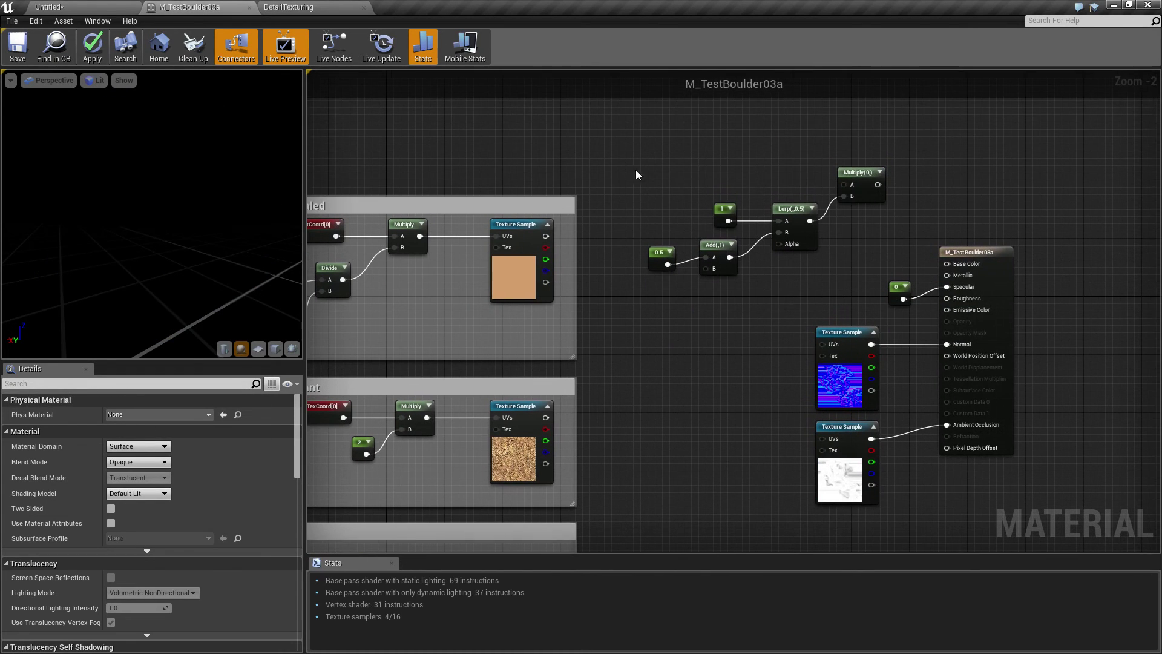
left_click_drag(656, 190, 855, 254)
left_click_drag(855, 178, 811, 256)
Connect the object-scaled texture to Multiply's A, the Distant texture to Add's B, and the Clamp output to Lerp's Alpha
left_click_drag(547, 236, 808, 262)
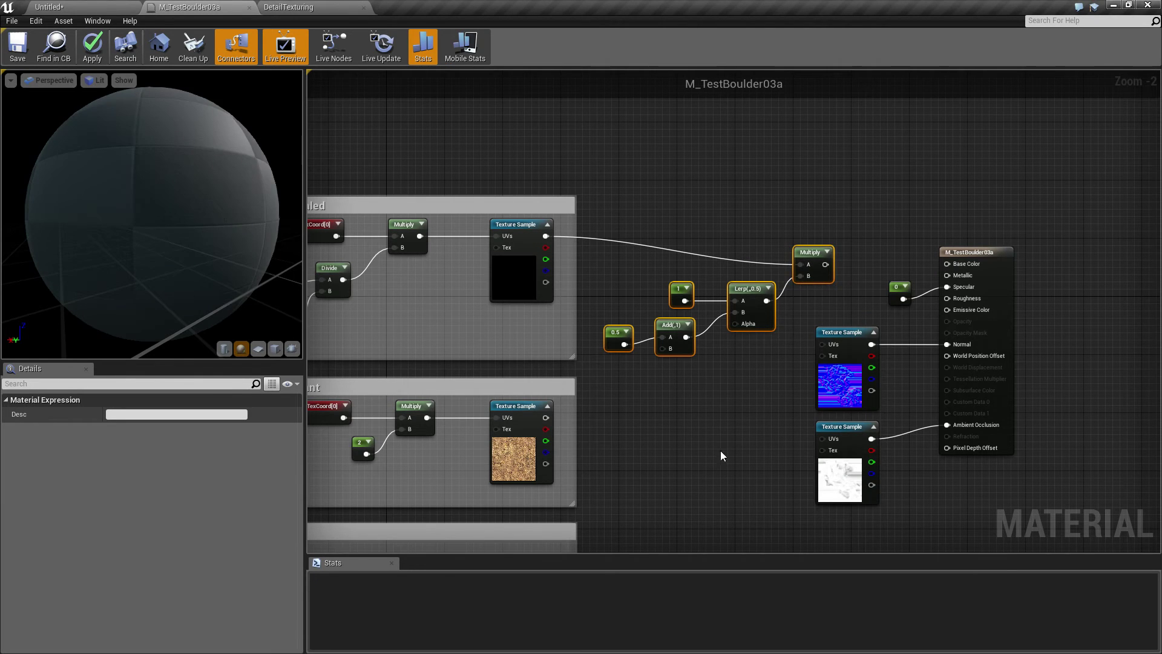
right_click_drag(630, 454, 695, 346)
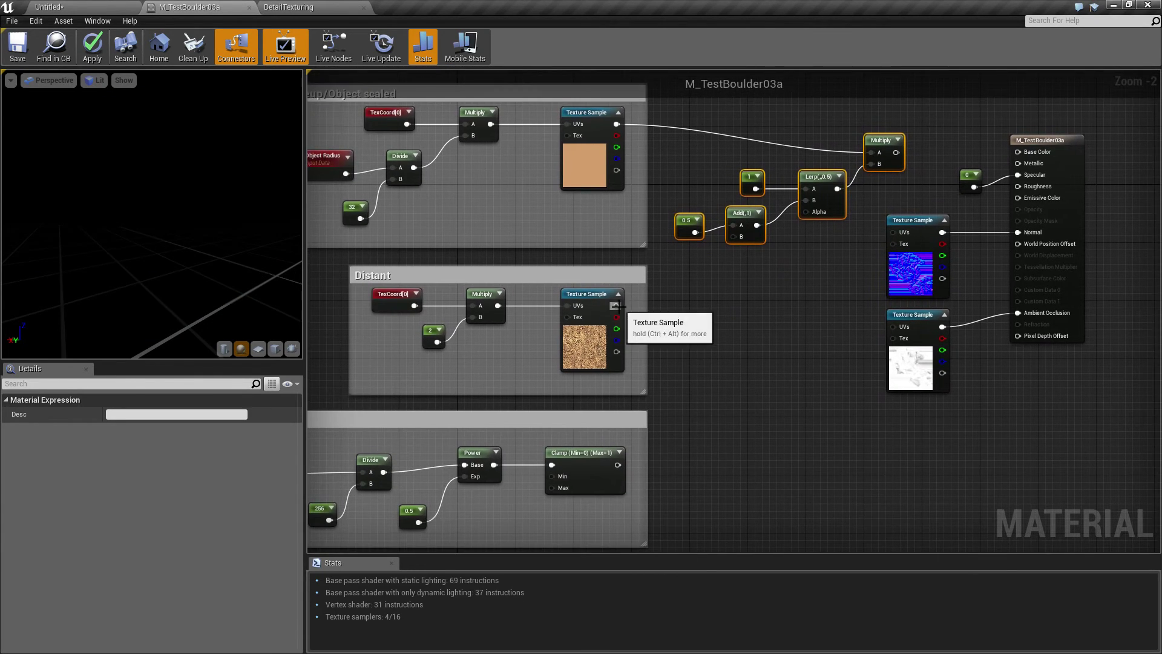
left_click_drag(616, 304, 623, 311)
left_click_drag(732, 239, 738, 238)
left_click_drag(617, 464, 809, 213)
right_click_drag(658, 365, 788, 339)
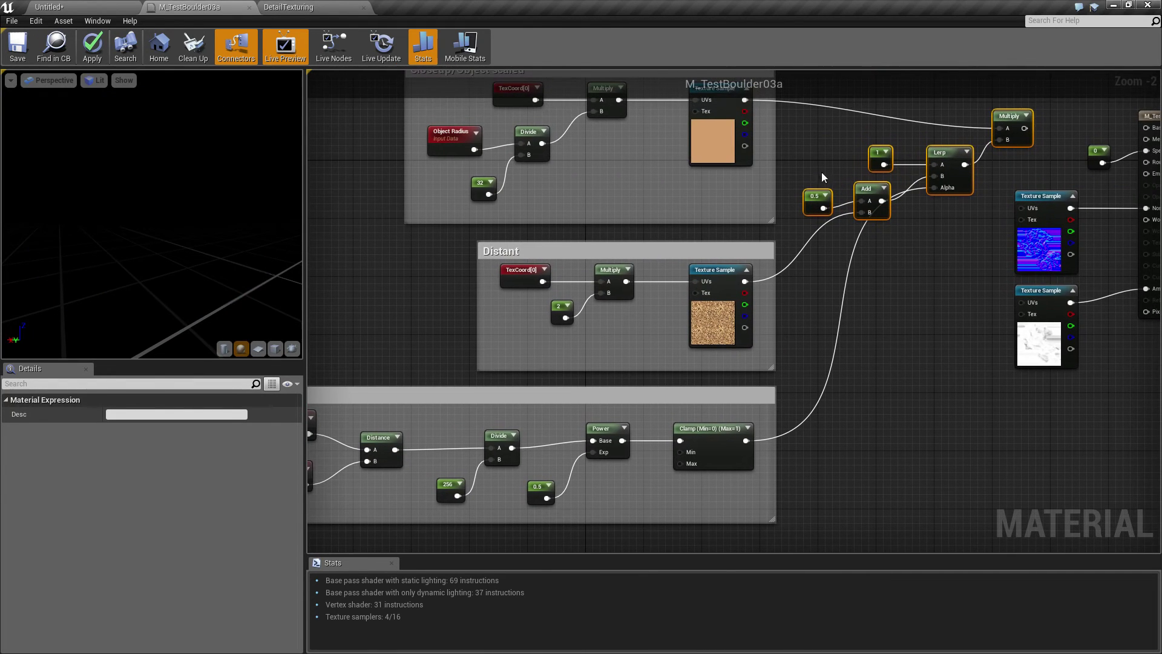
left_click_drag(865, 212, 865, 212)
Reposition the Add node and the 0.5 and 1 constants to tidy the wiring into Lerp
left_click_drag(872, 193, 848, 179)
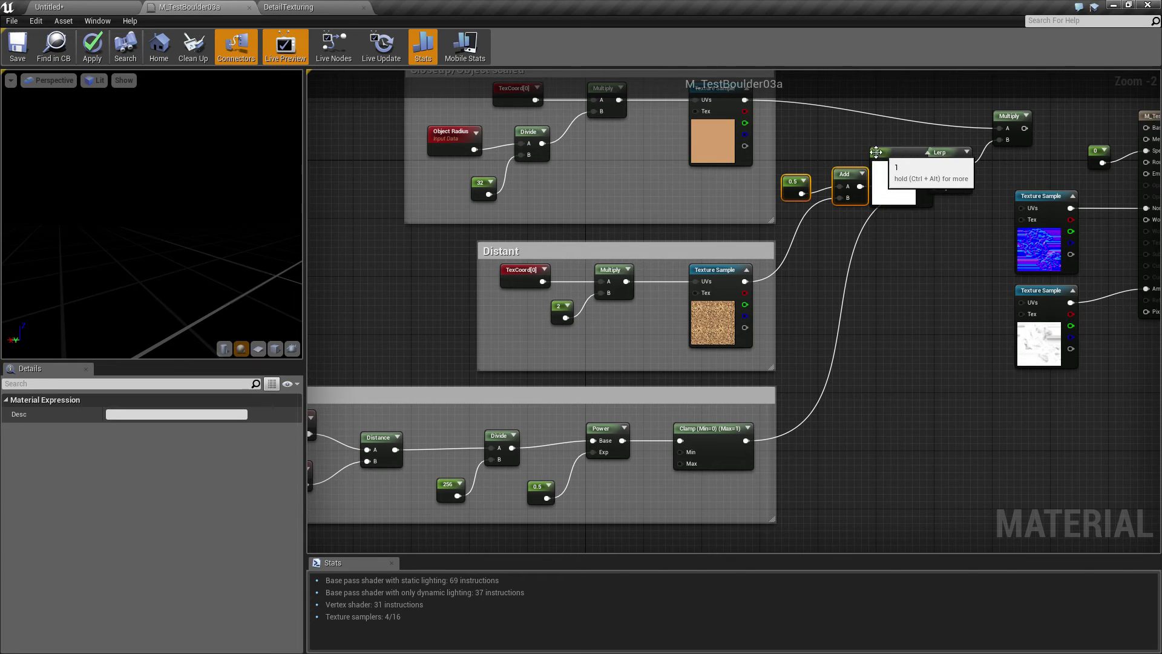
left_click_drag(891, 161, 912, 153)
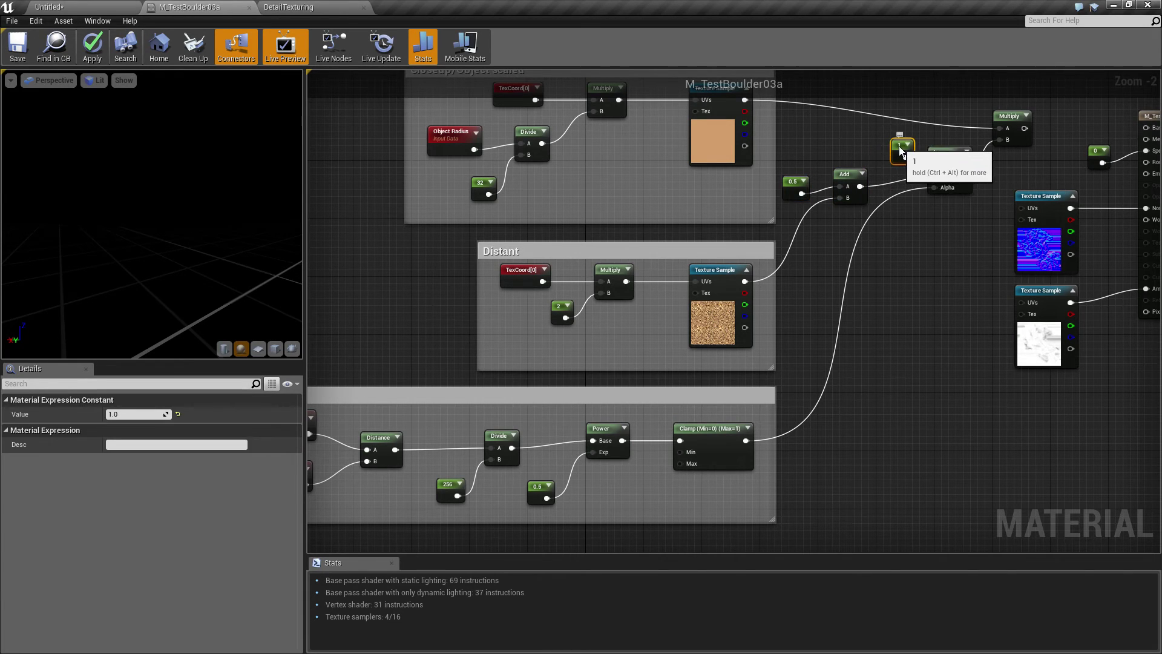
left_click_drag(814, 179, 857, 162)
left_click(946, 285)
Connect the final Multiply output to Base Color and save the material
right_click_drag(945, 270, 790, 340)
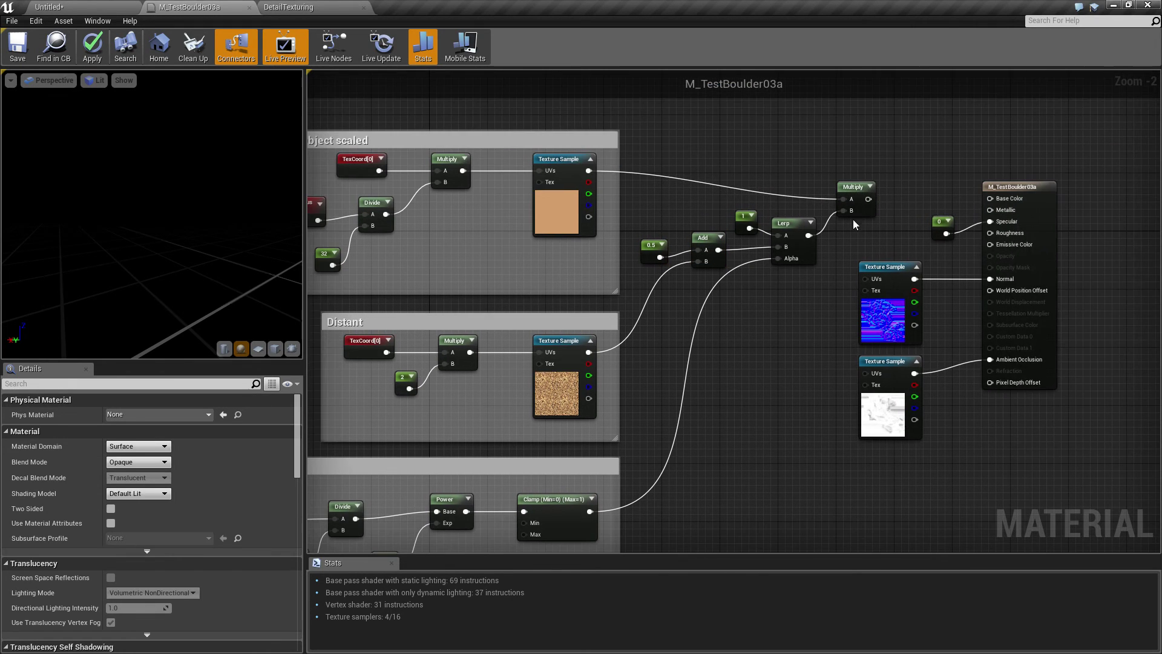
left_click_drag(998, 209, 991, 199)
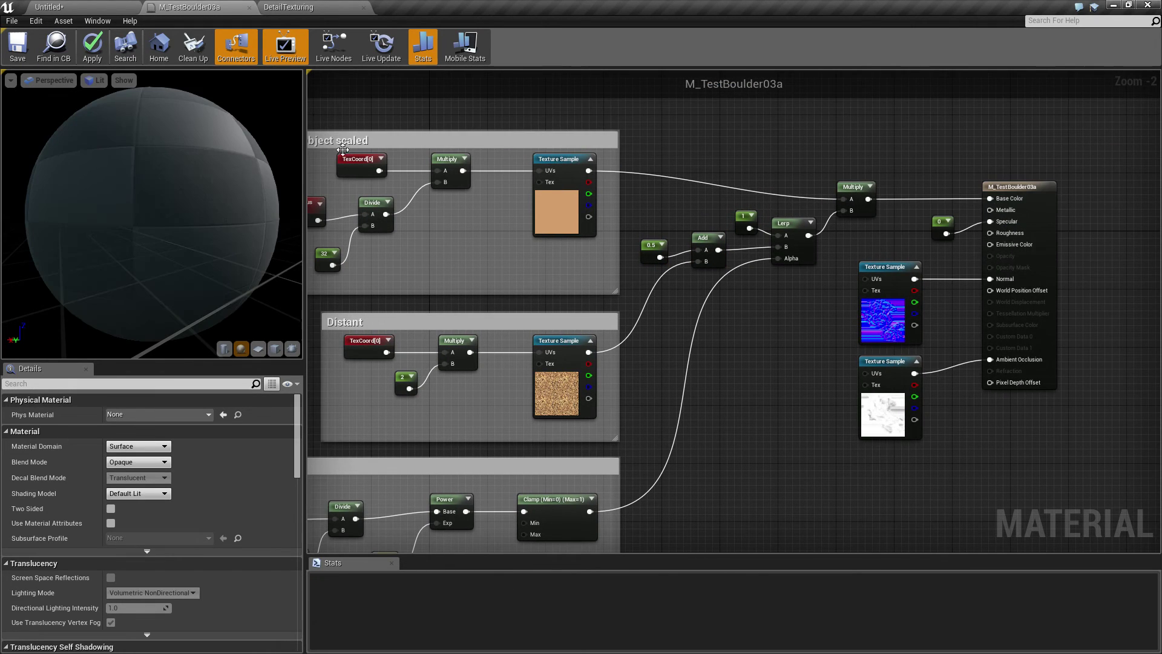
left_click(17, 49)
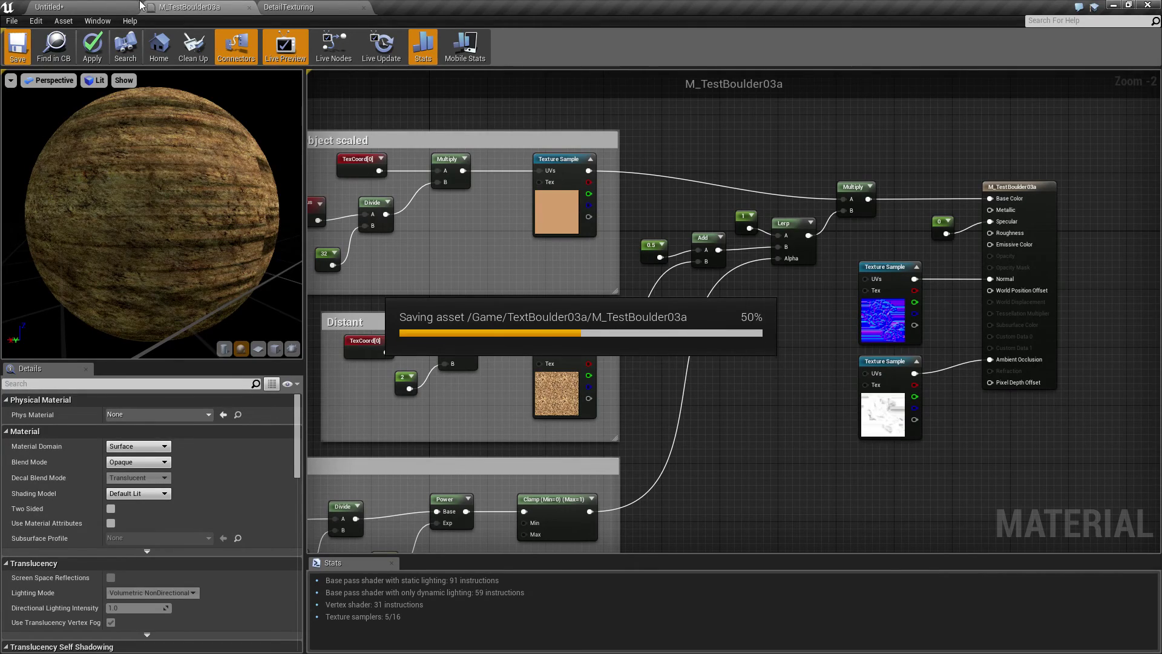
Check the Modified boulders in the level, and compare the M_TestBoulder03a graph with the DetailTexturing function
left_click(95, 6)
right_click_drag(590, 360, 636, 434)
key("s")
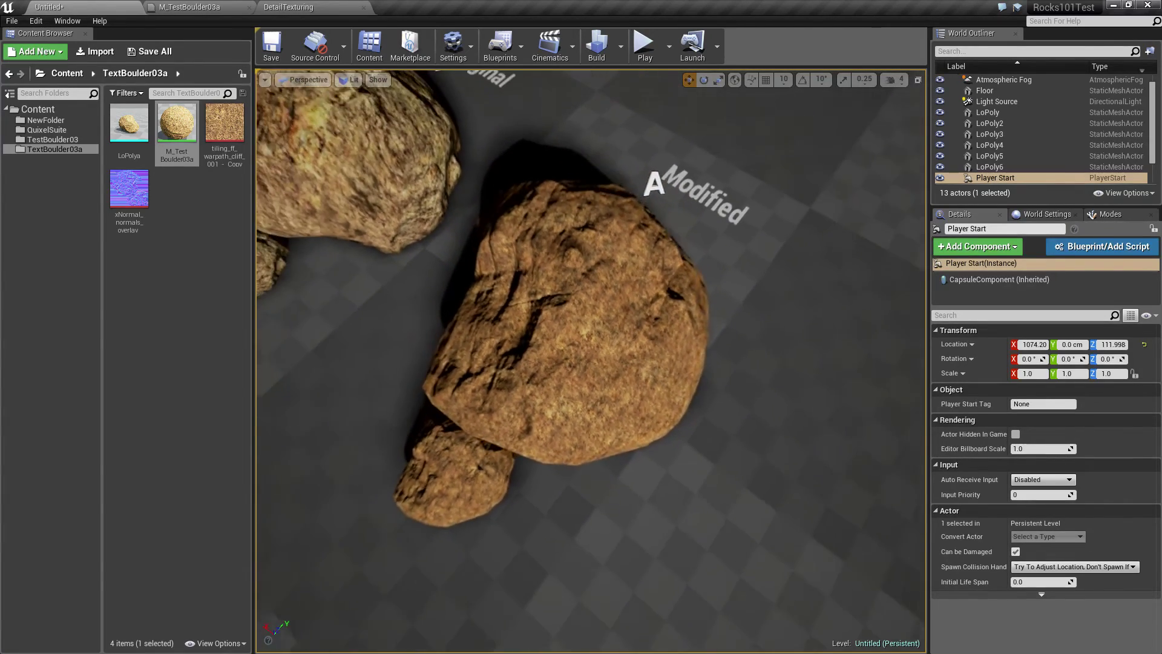
key("s")
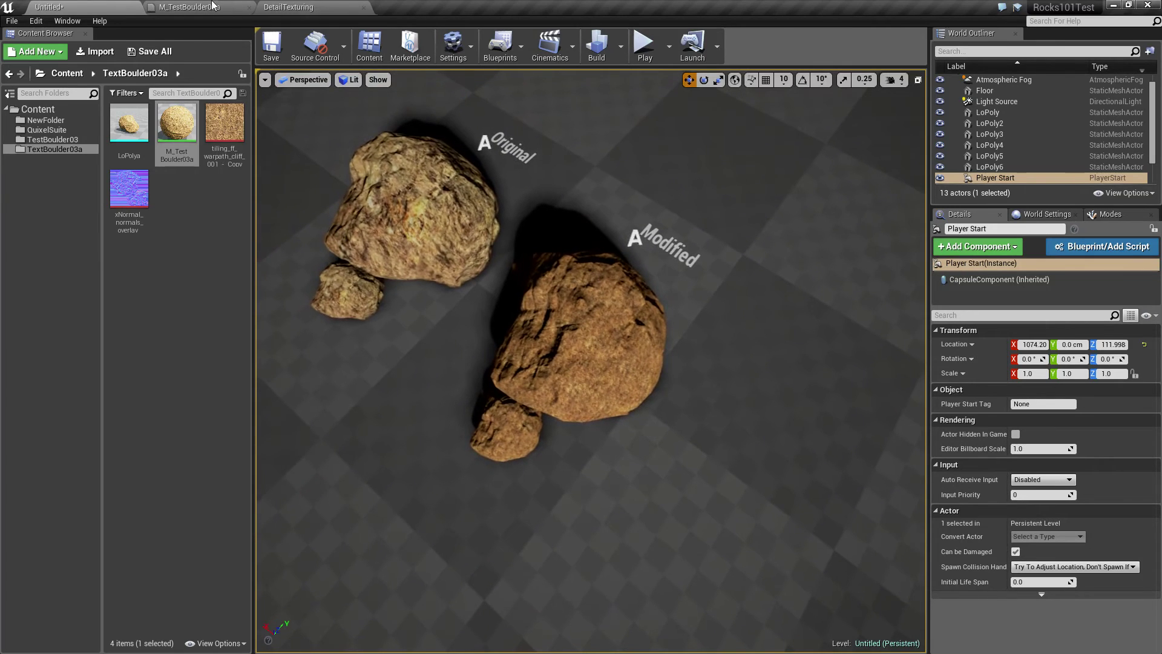
left_click(215, 7)
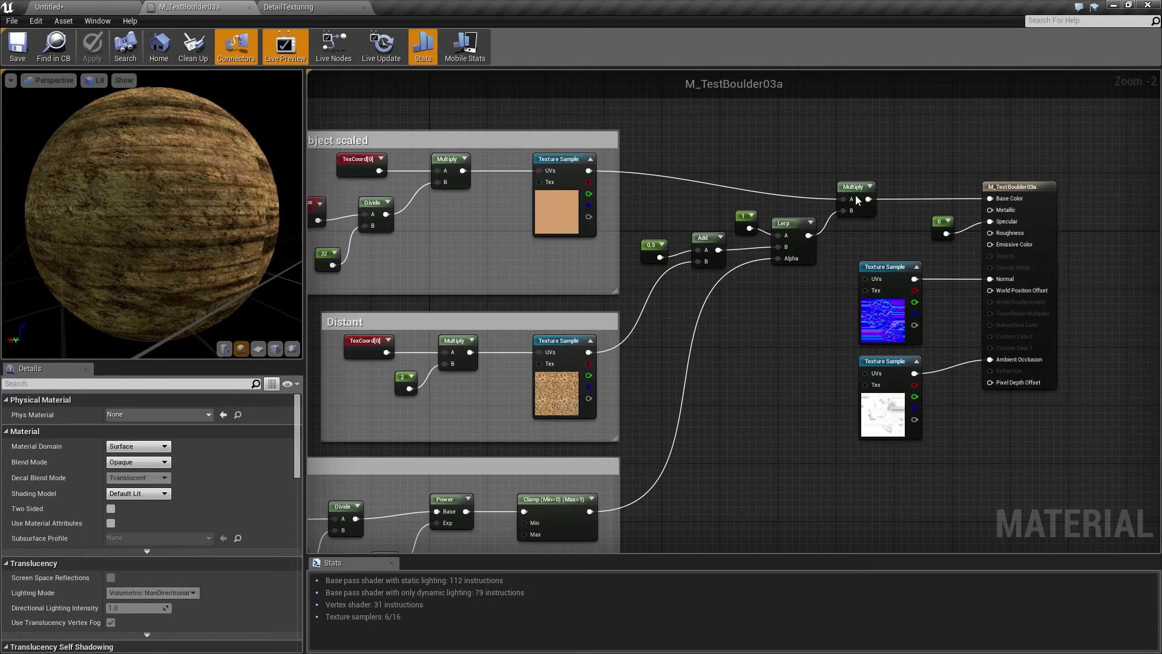
left_click(303, 7)
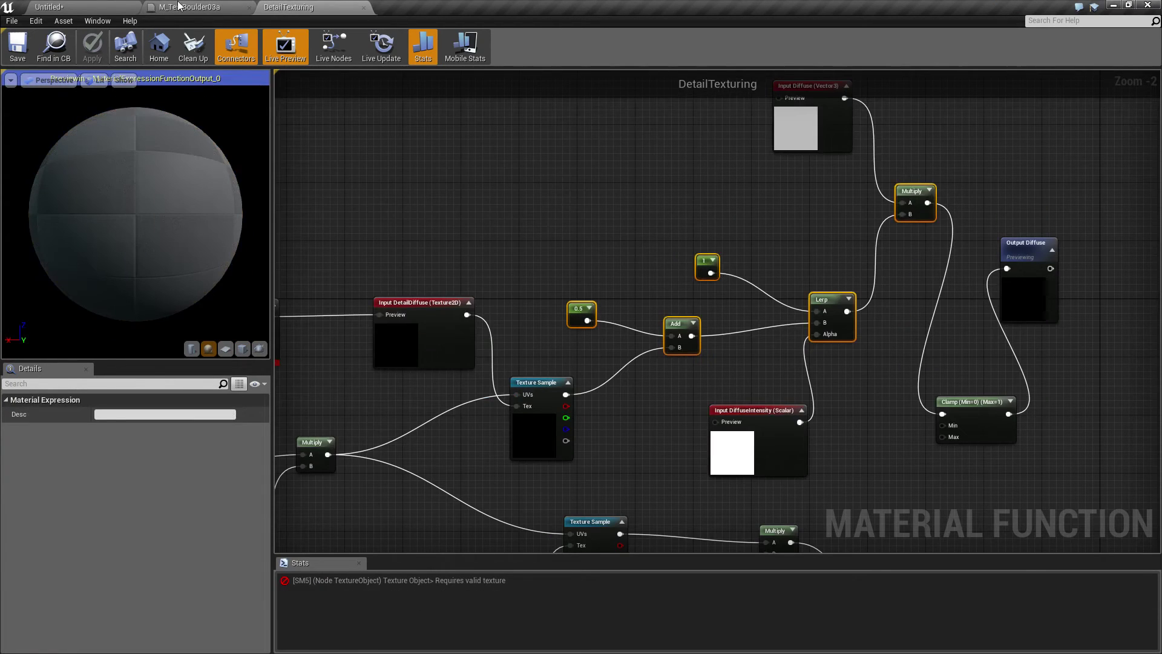
Inspect the detail texturing and brightness of the Modified boulders against the Original ones from near and far
left_click(64, 7)
right_click_drag(621, 397, 607, 413)
right_click_drag(553, 241, 554, 241)
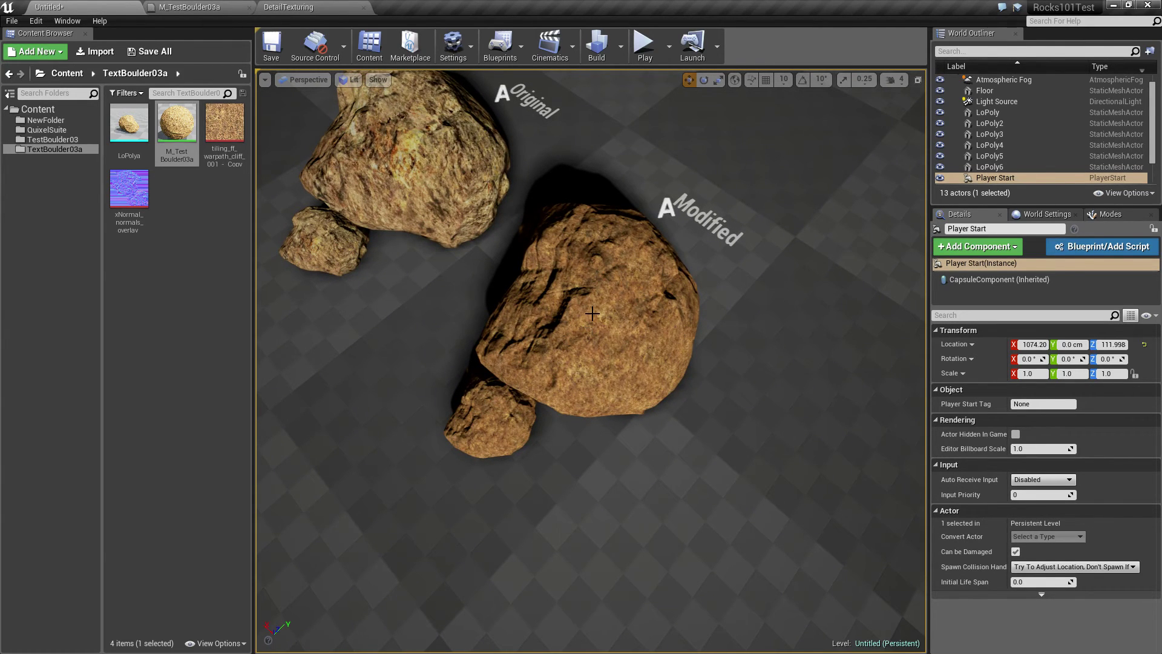
right_click_drag(595, 321, 563, 372)
key("s")
key("s")
key("w")
key("w")
key("w")
key("s")
key("w")
key("w")
key("s")
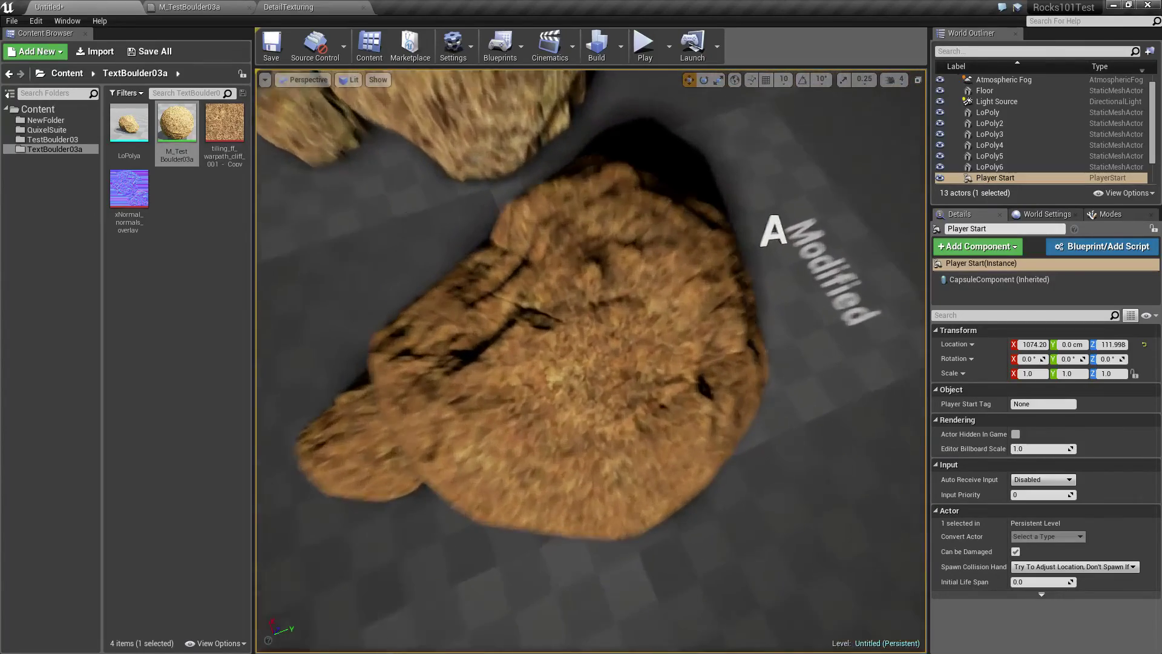
In M_TestBoulder03a, set the constant feeding Add's A input to 0.7
left_click(192, 7)
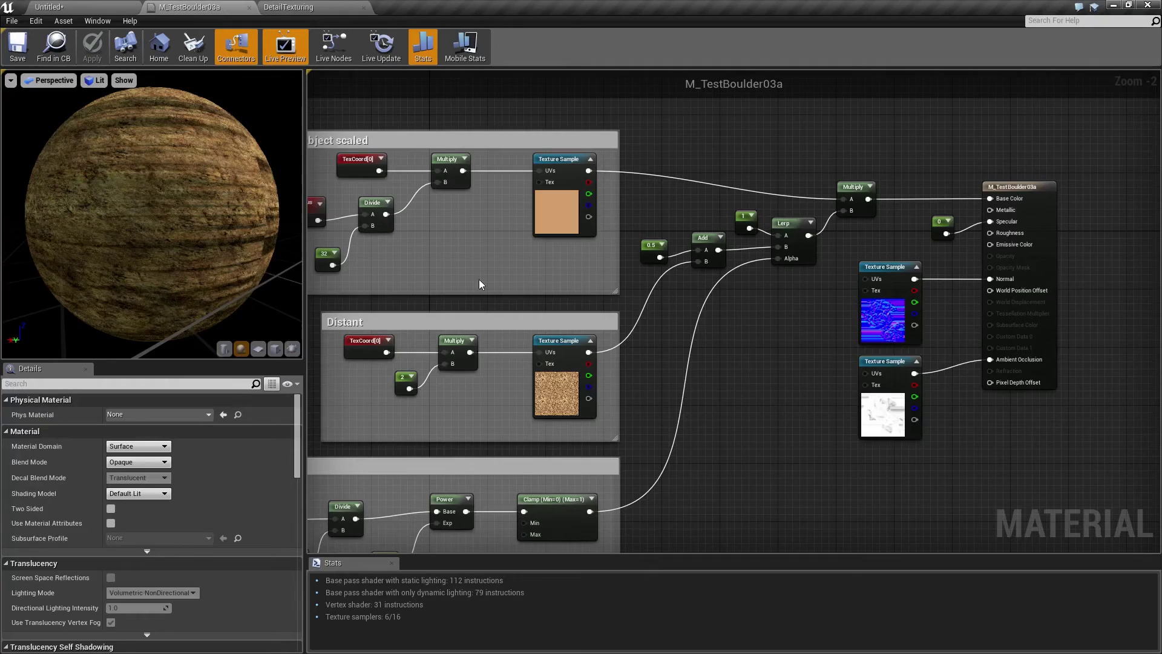
left_click(649, 255)
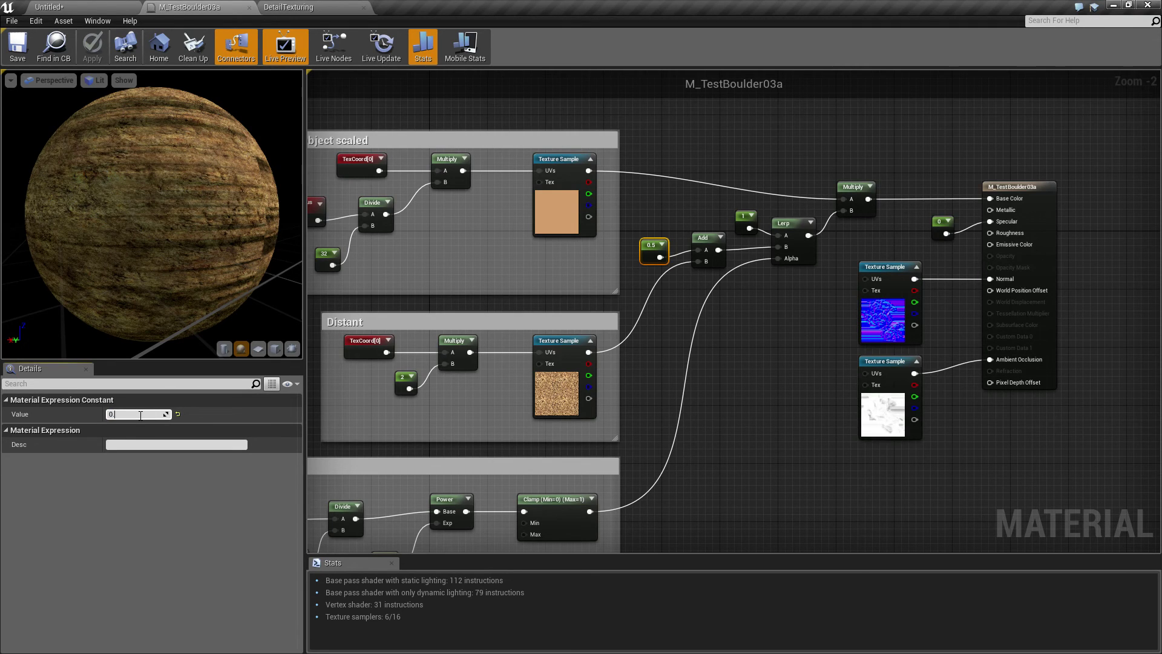
left_click(141, 415)
type("0.7")
key("Return")
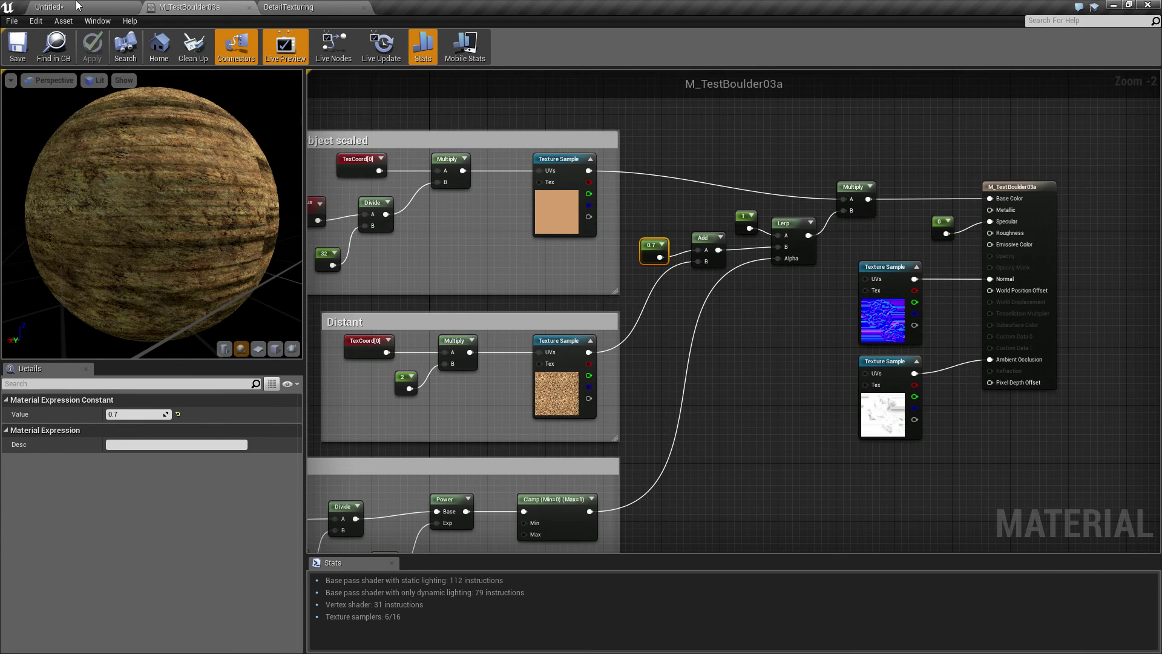
Examine the large Modified boulder's surface in the level at close range and from a distance
left_click(78, 5)
key("s")
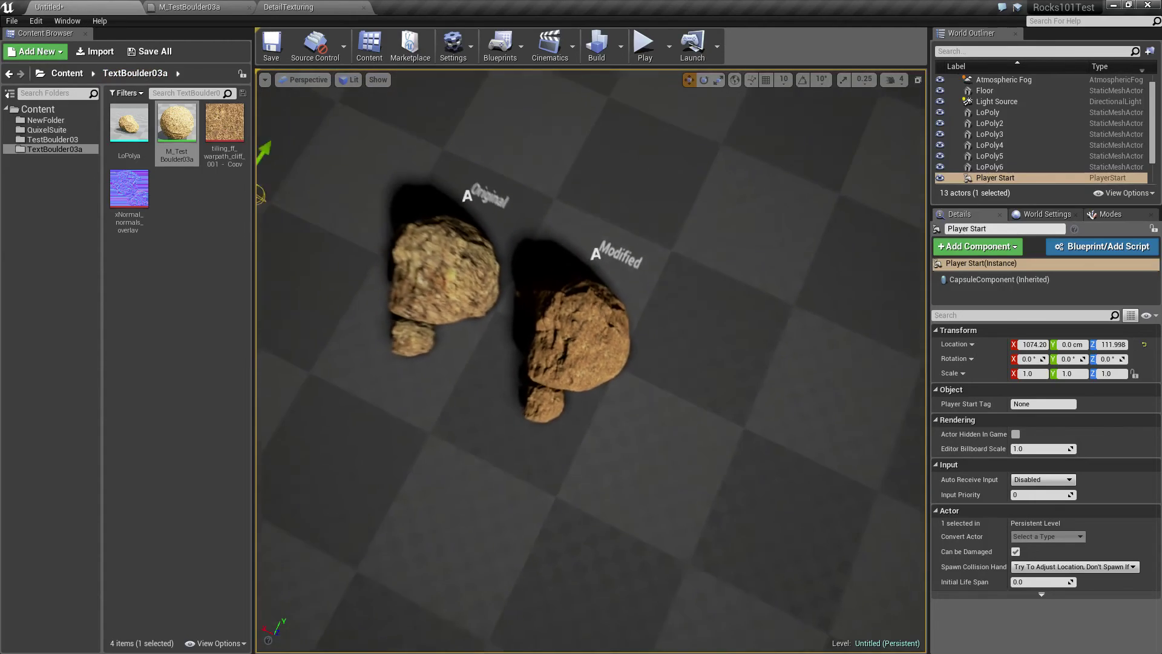
key("w")
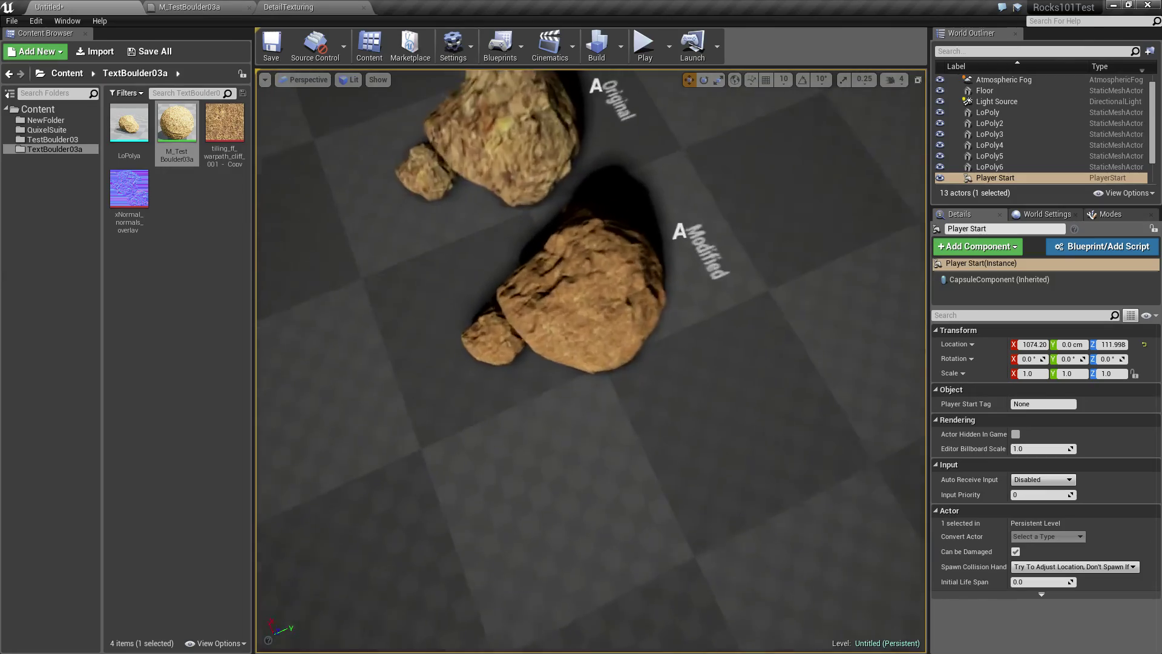
key("w")
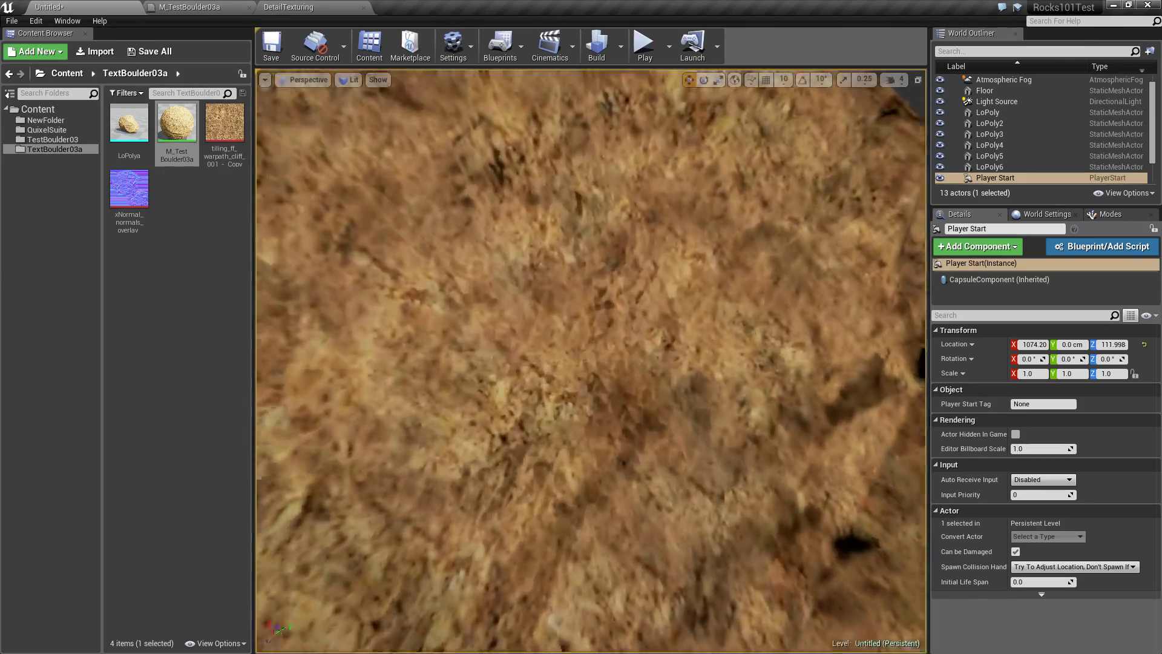
key("s")
key("s")
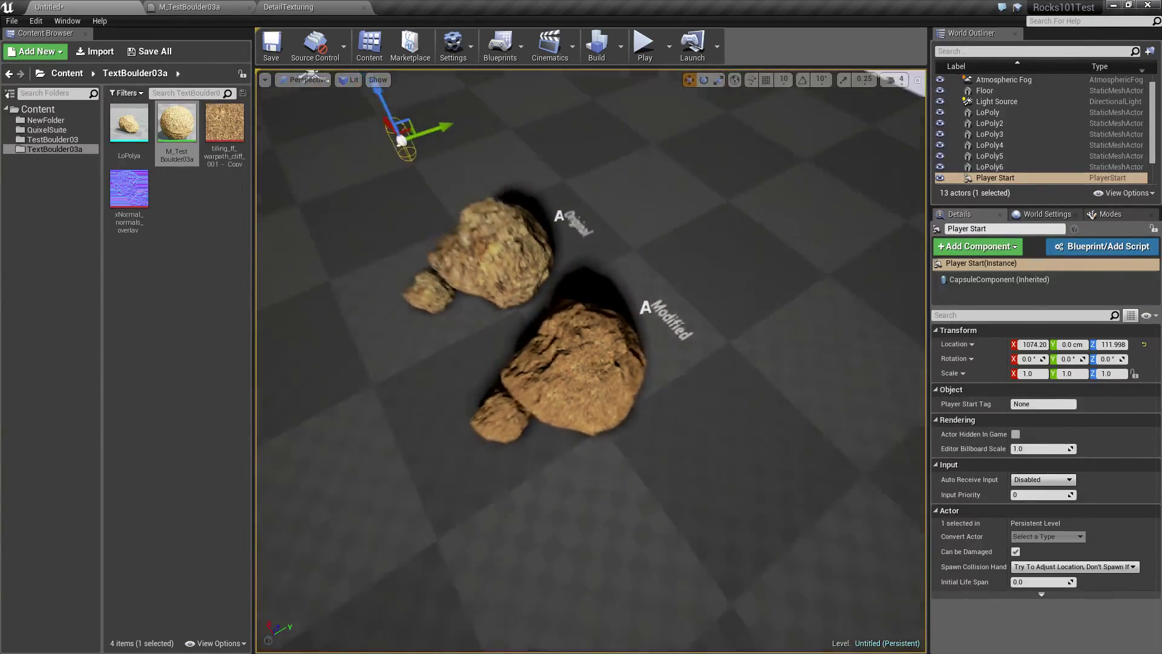
key("w")
scroll(327, 92, "up", 8)
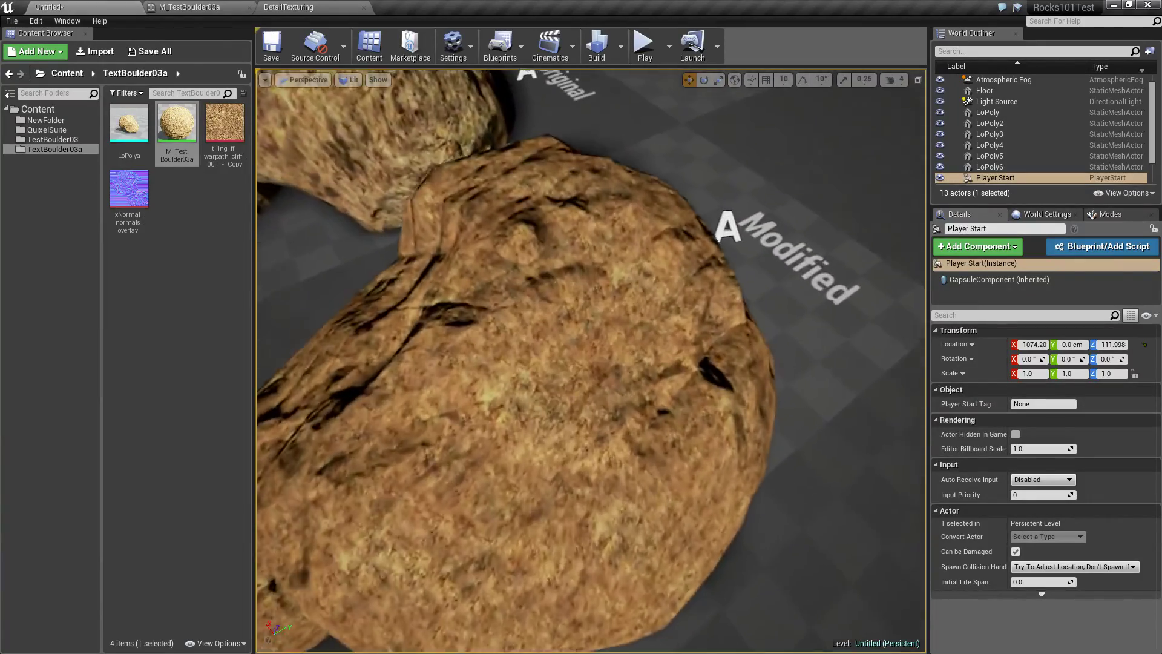
Inspect the top of the large Modified boulder up close for how the detail texture blends across its surface
key("s")
key("w")
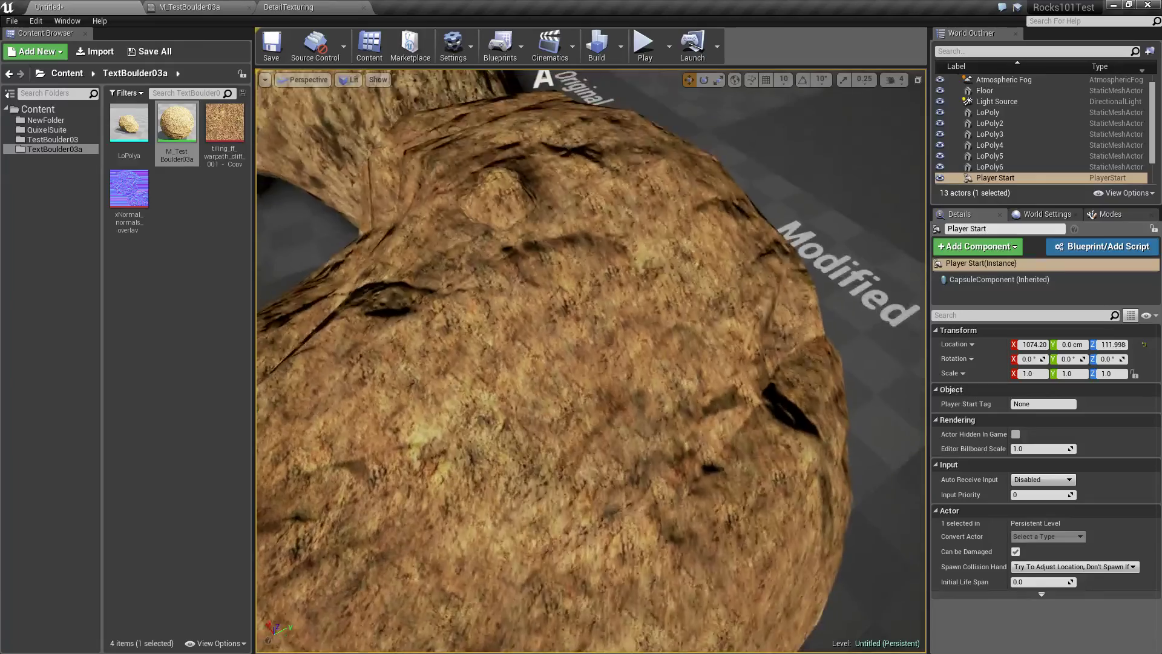
key("w")
key("s")
right_click_drag(590, 361, 629, 345)
key("w")
scroll(591, 361, "up", 6)
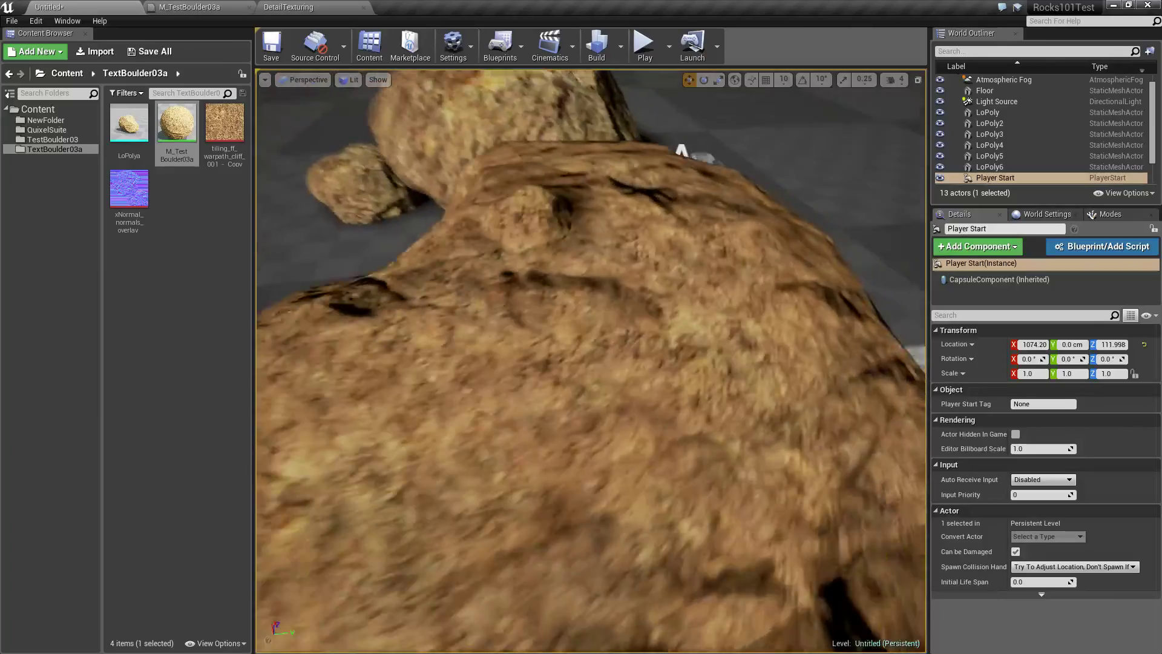
scroll(591, 360, "down", 6)
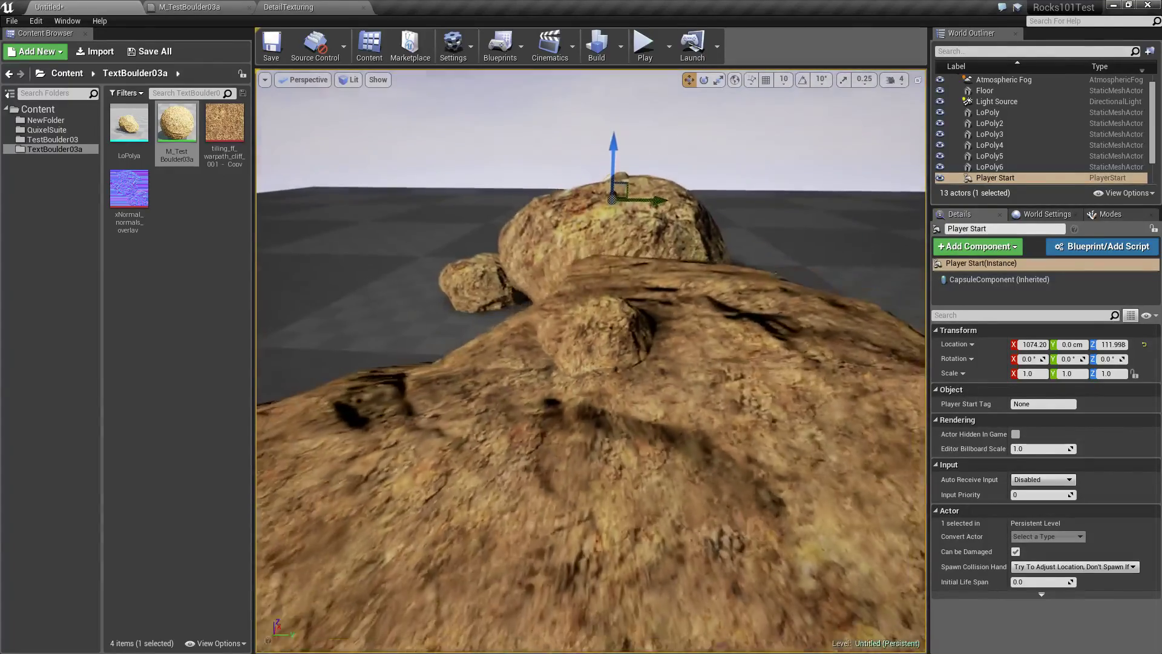
Compare the Modified boulders with the Original ones from high overhead, mid-range and close to the surface
right_click_drag(590, 361, 669, 508)
key("s")
key("s")
key("a")
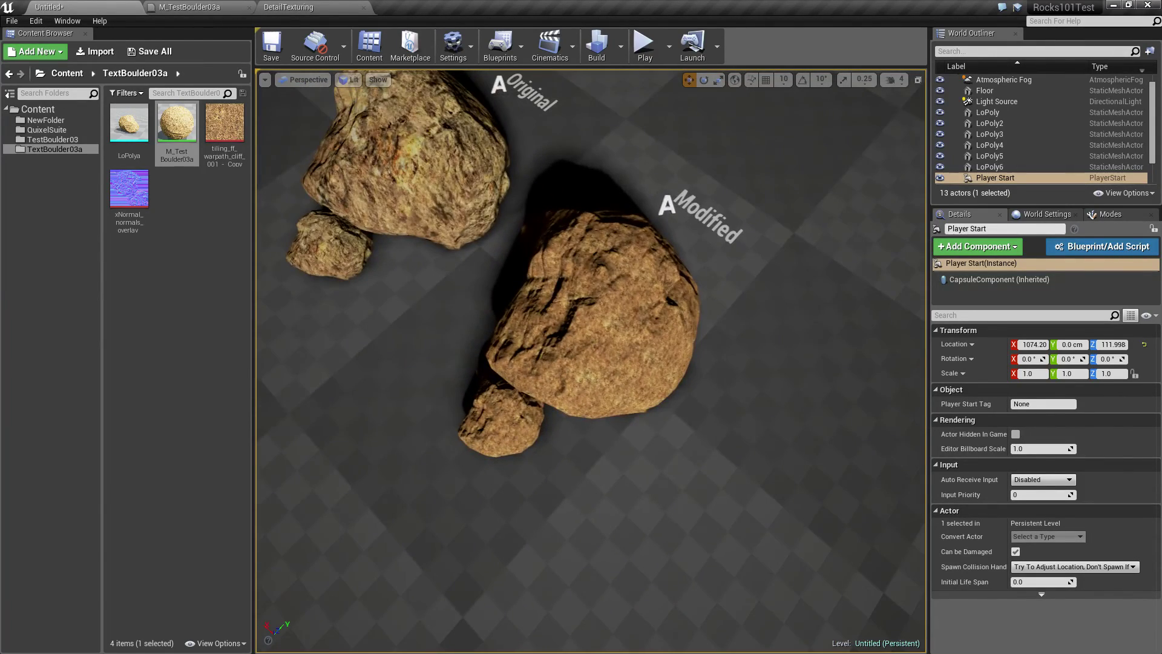
key("s")
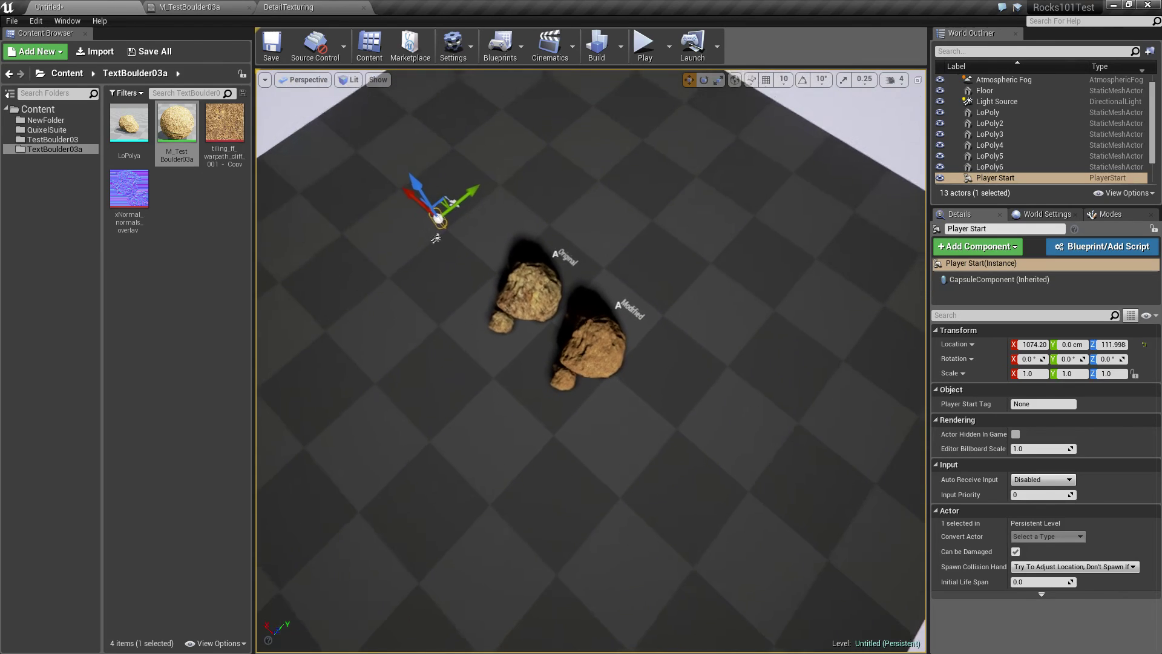
scroll(590, 361, "up", 10)
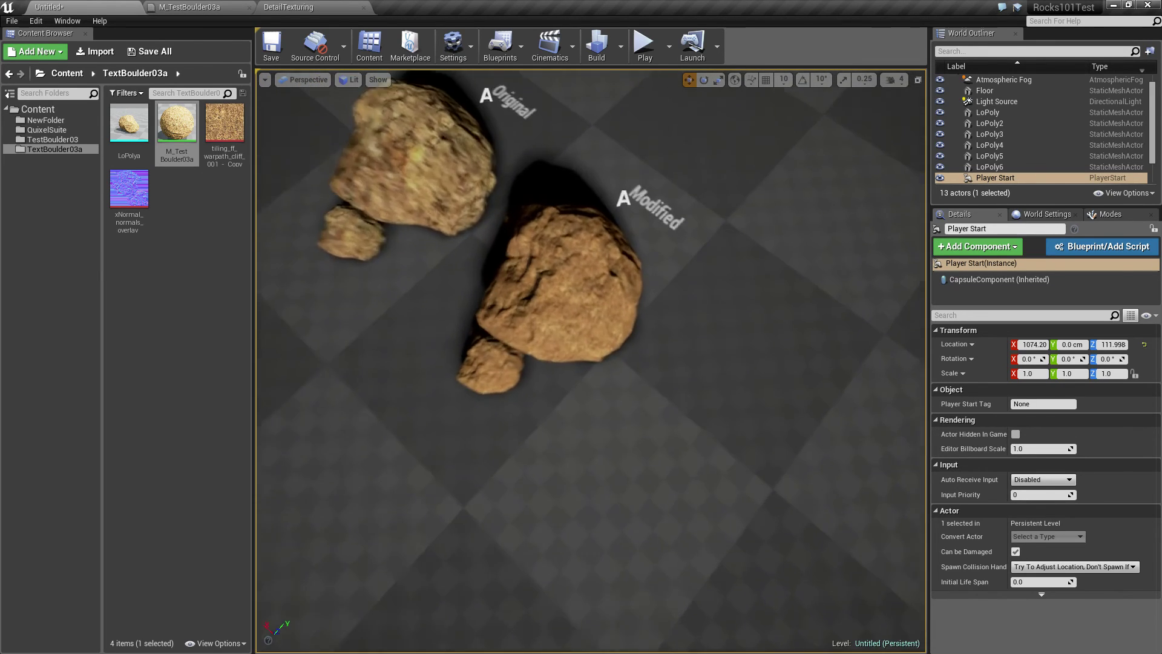
right_click_drag(591, 361, 578, 246)
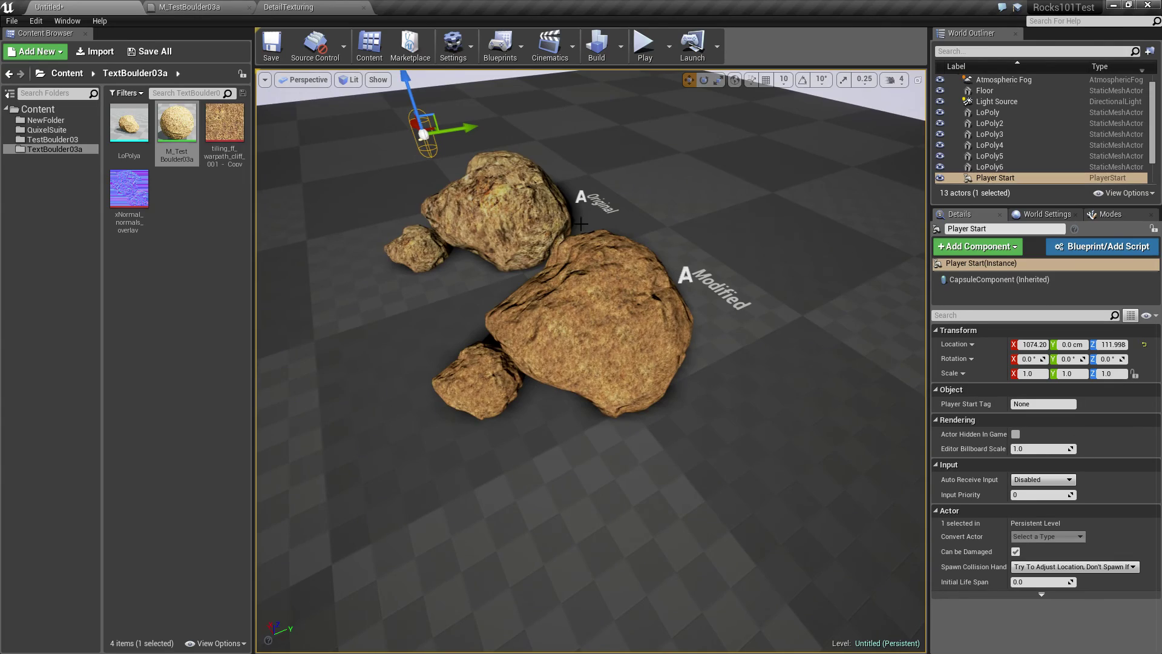
scroll(549, 389, "up", 8)
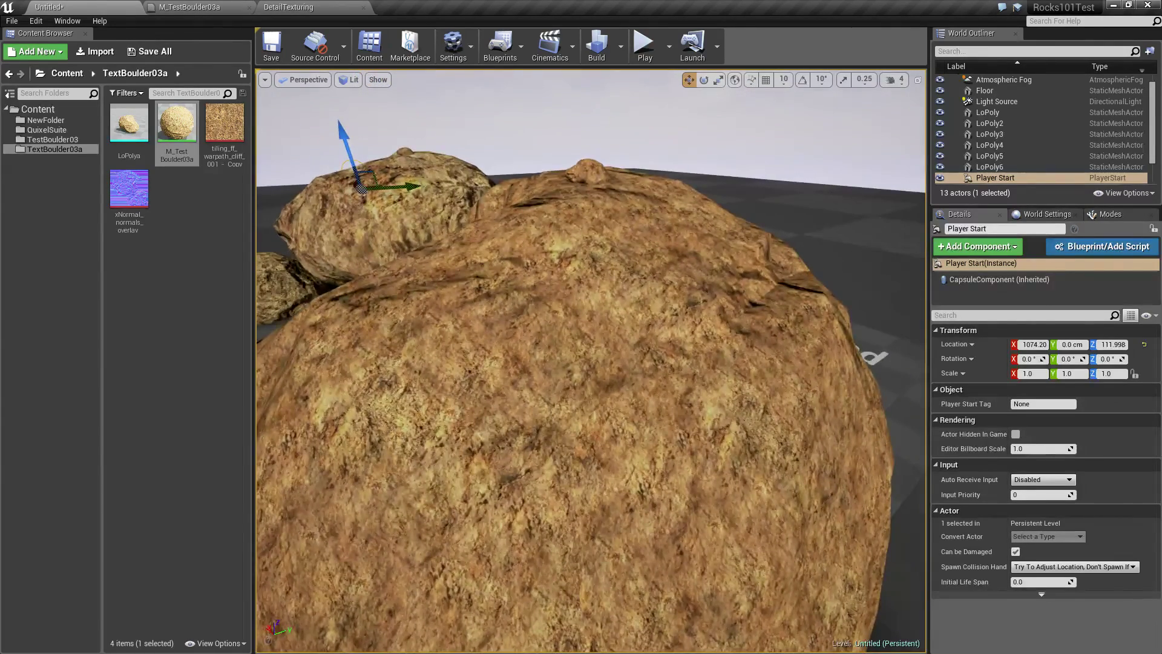
right_click_drag(550, 389, 527, 302)
scroll(592, 331, "up", 8)
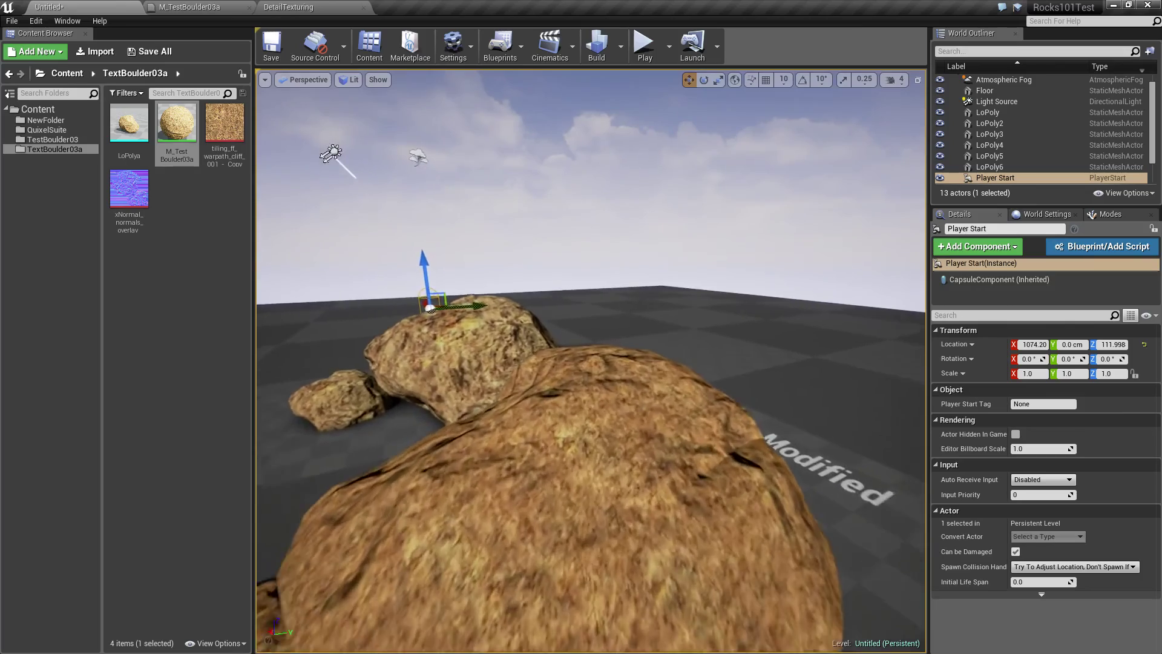
scroll(591, 361, "up", 5)
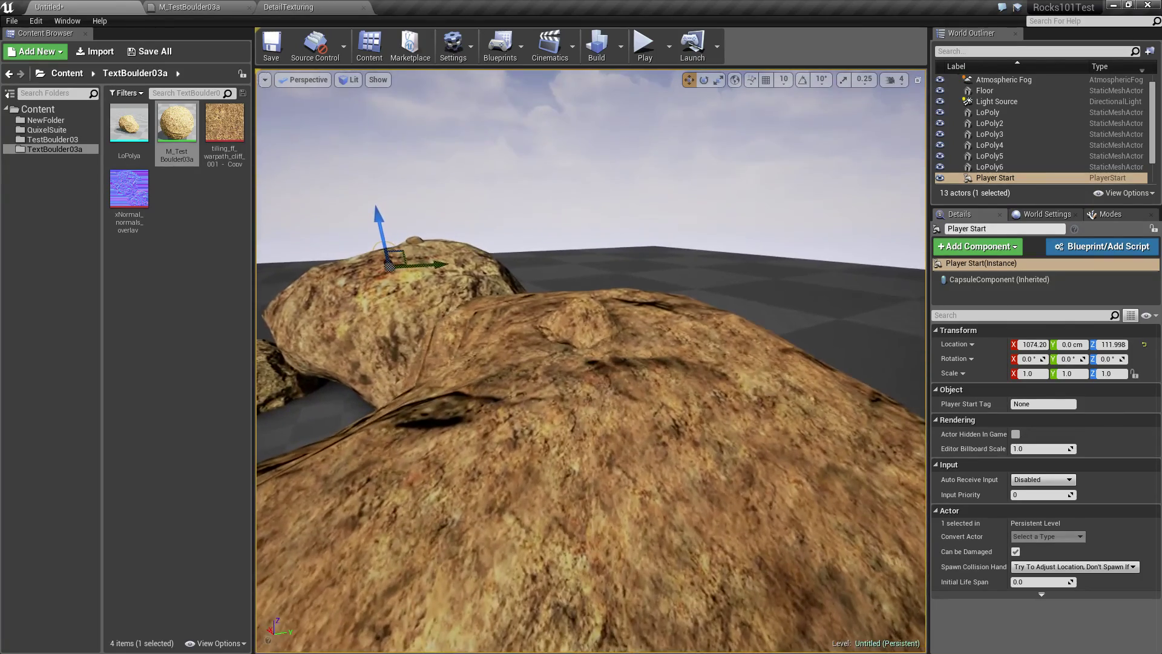
Review M_TestBoulder03a's Closeup/Object scaled, Distant and Distance blend groups and their connections through Add, Lerp and Multiply to Base Color
left_click(223, 6)
right_click_drag(714, 294, 1012, 287)
left_click_drag(306, 324, 203, 322)
right_click_drag(318, 322, 410, 323)
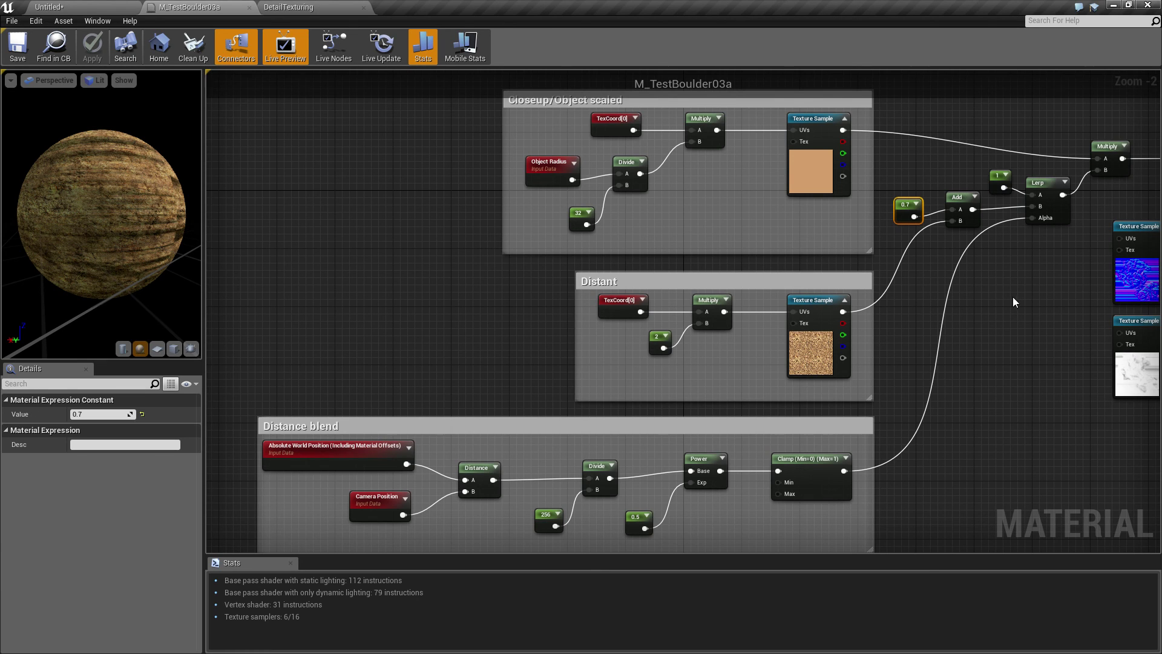
right_click_drag(1003, 300, 832, 328)
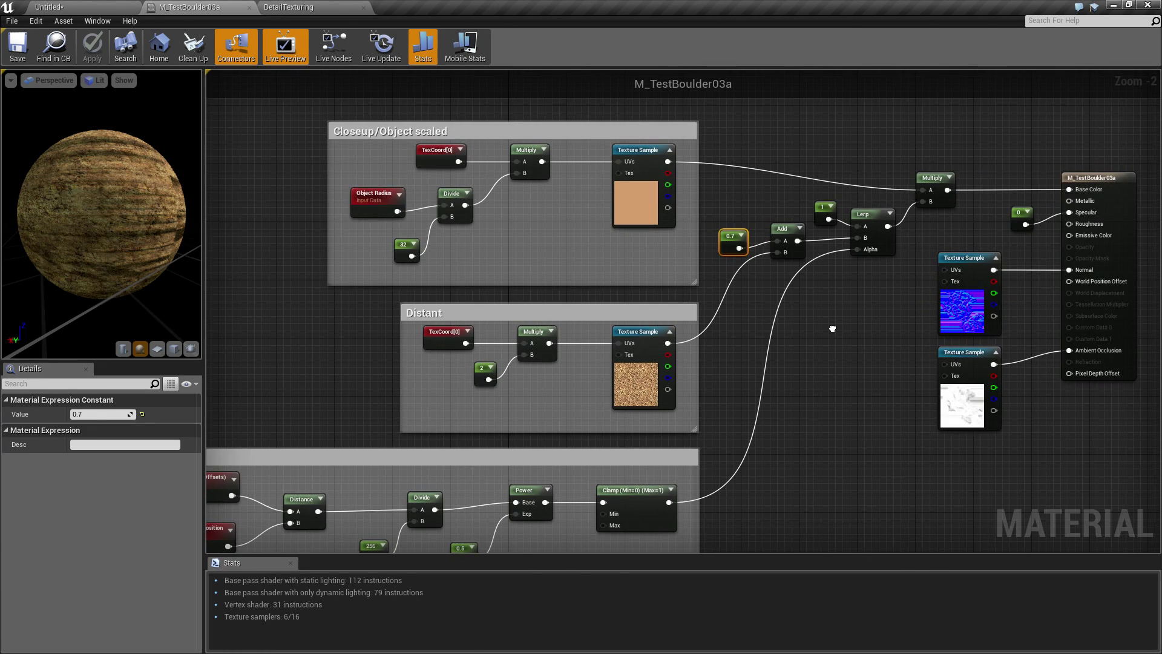
right_click_drag(832, 329, 955, 308)
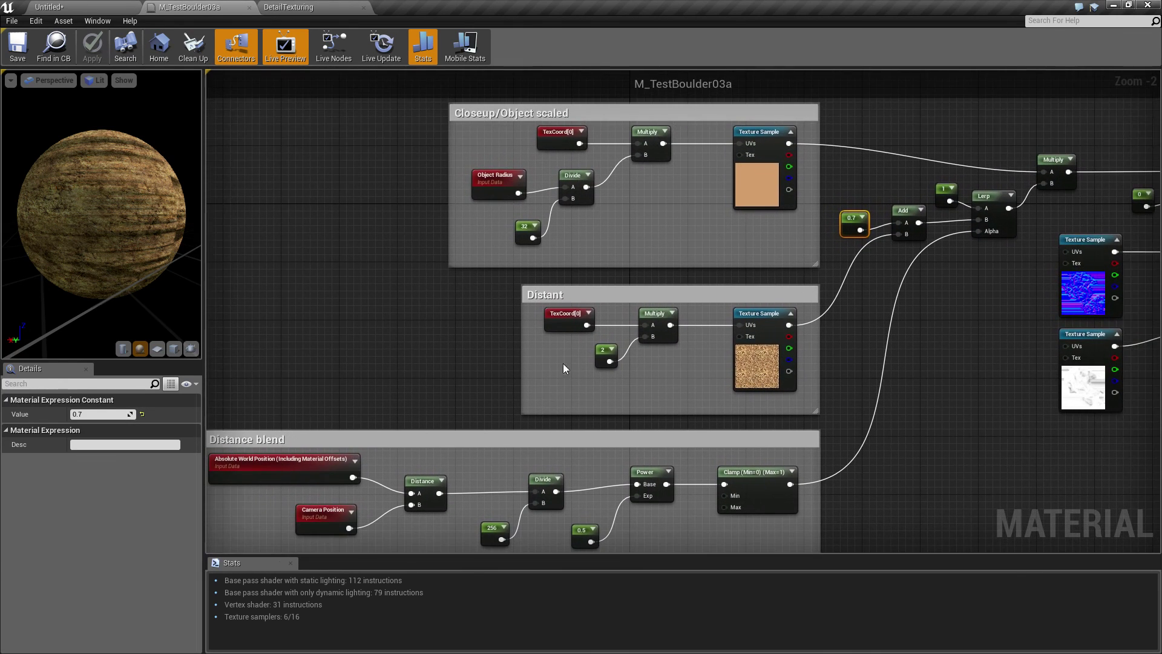
right_click_drag(862, 297, 769, 282)
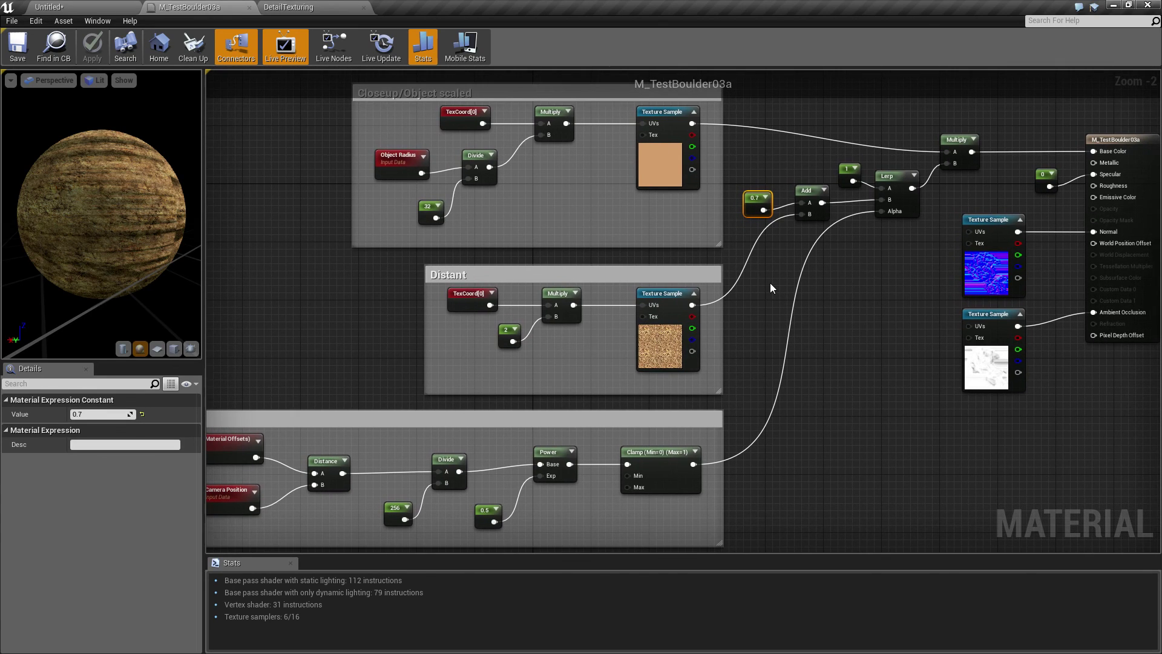